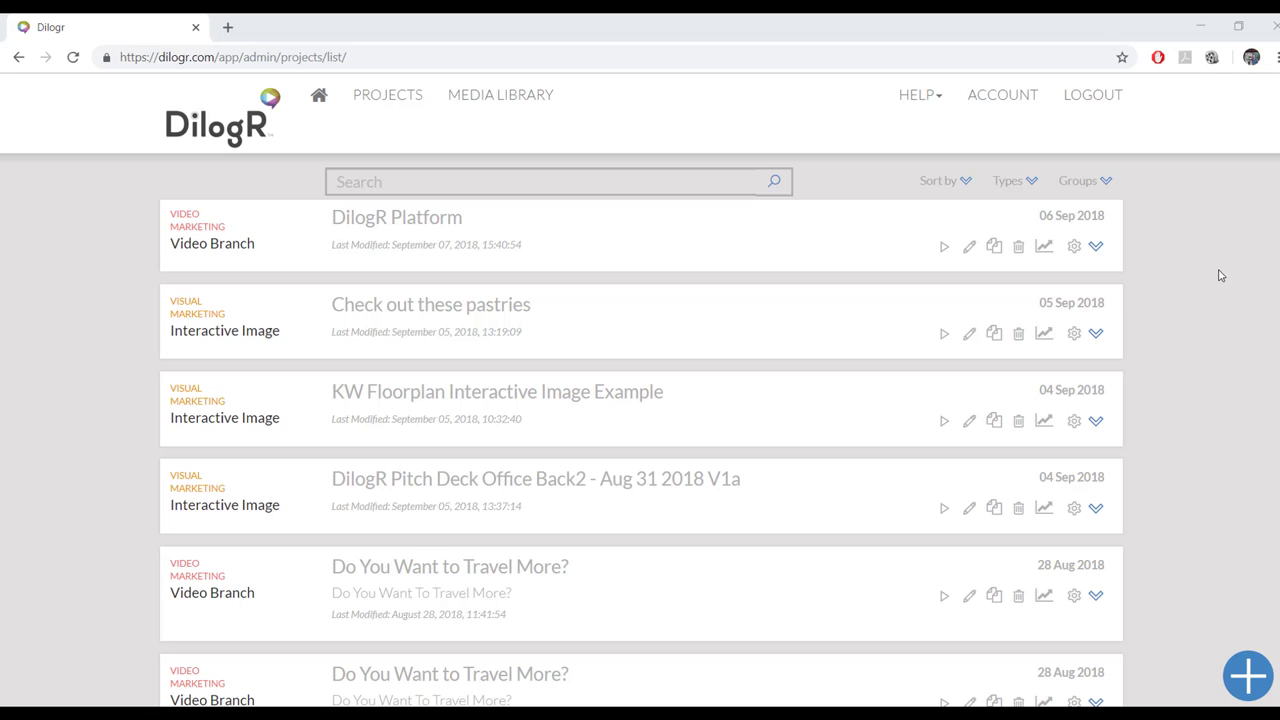
Create a new poll project and save it under the name "Cat and Dog Poll"
{"action": "left_click", "coordinate": [1248, 685]}
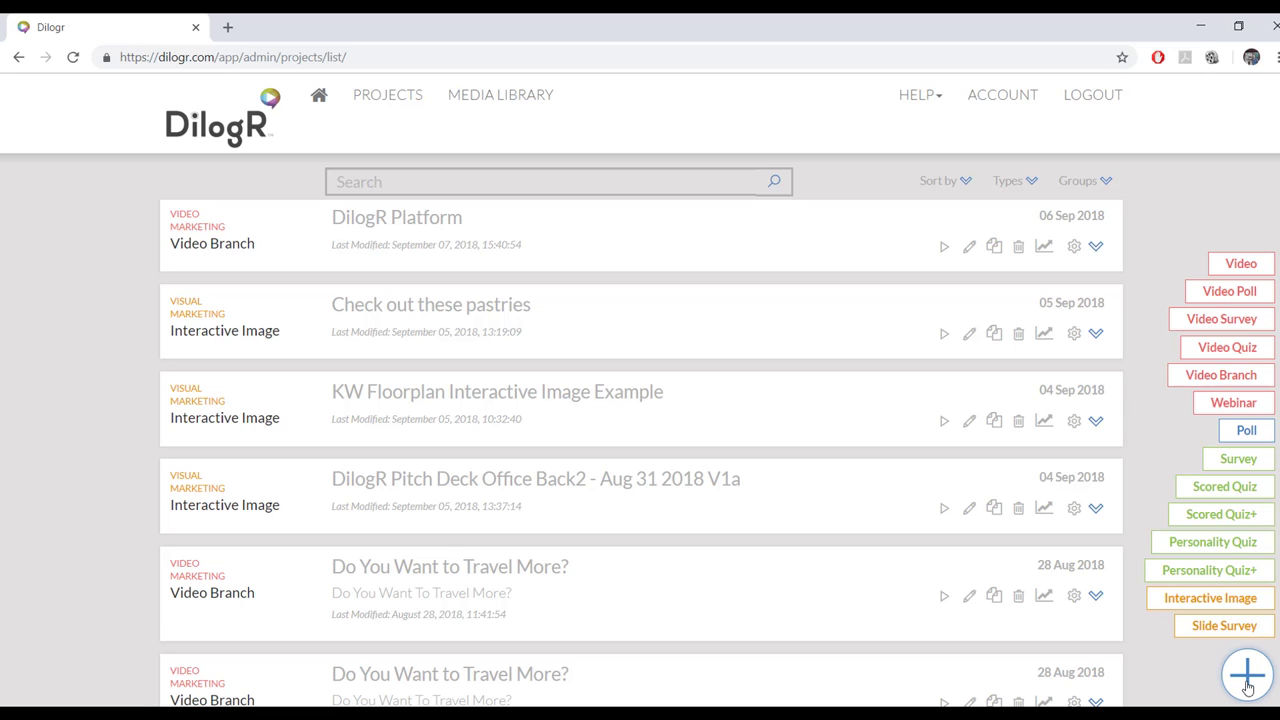
{"action": "left_click", "coordinate": [1249, 436]}
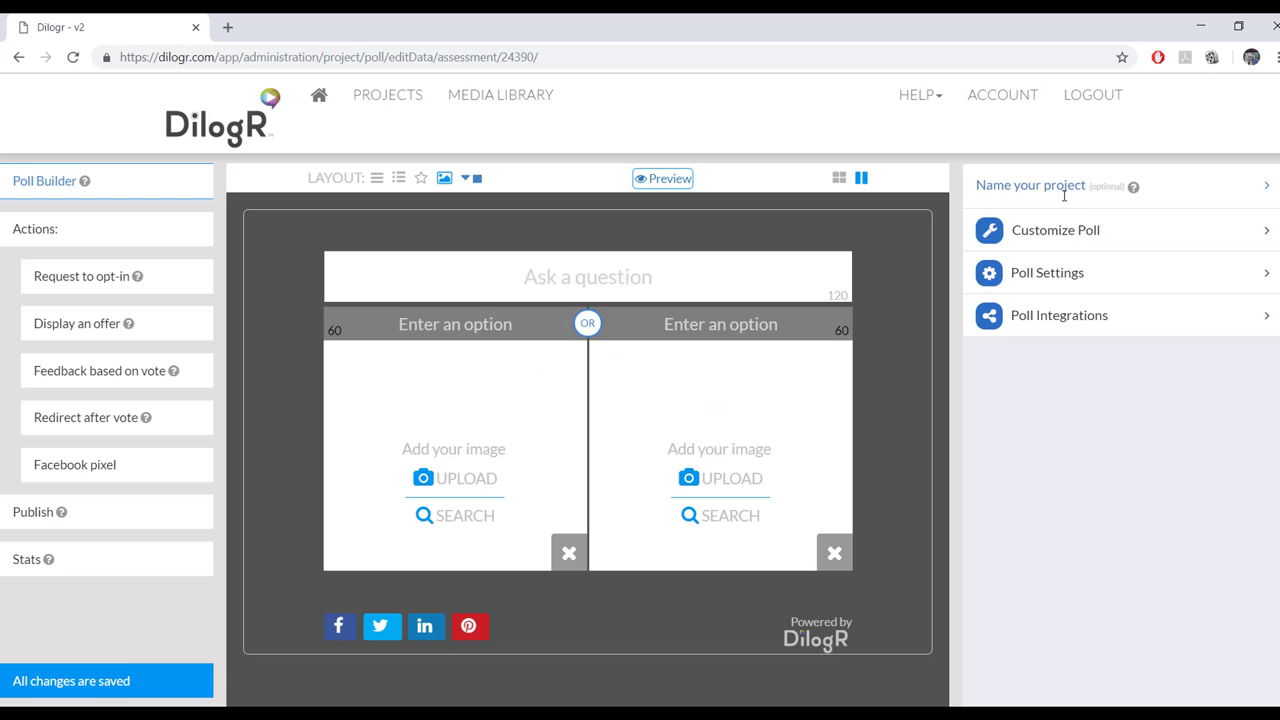
{"action": "left_click", "coordinate": [1070, 190]}
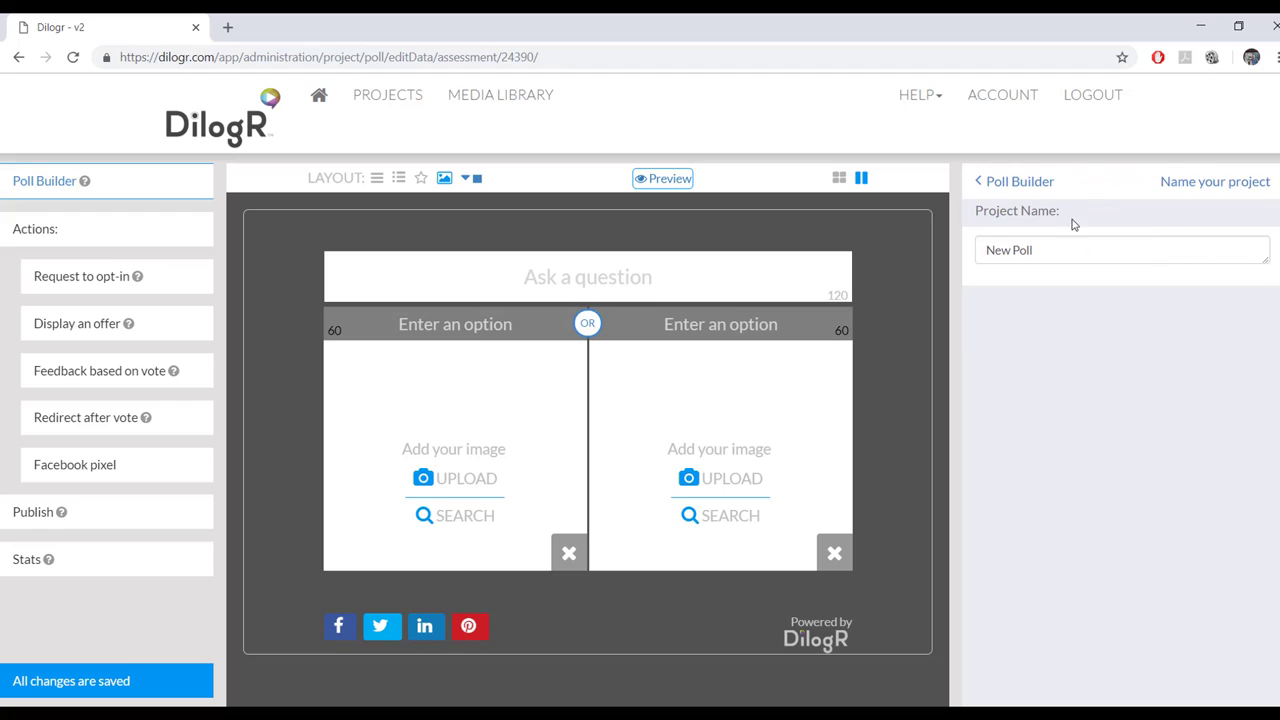
{"action": "left_click", "coordinate": [1074, 249]}
{"action": "key", "text": "ctrl+a"}
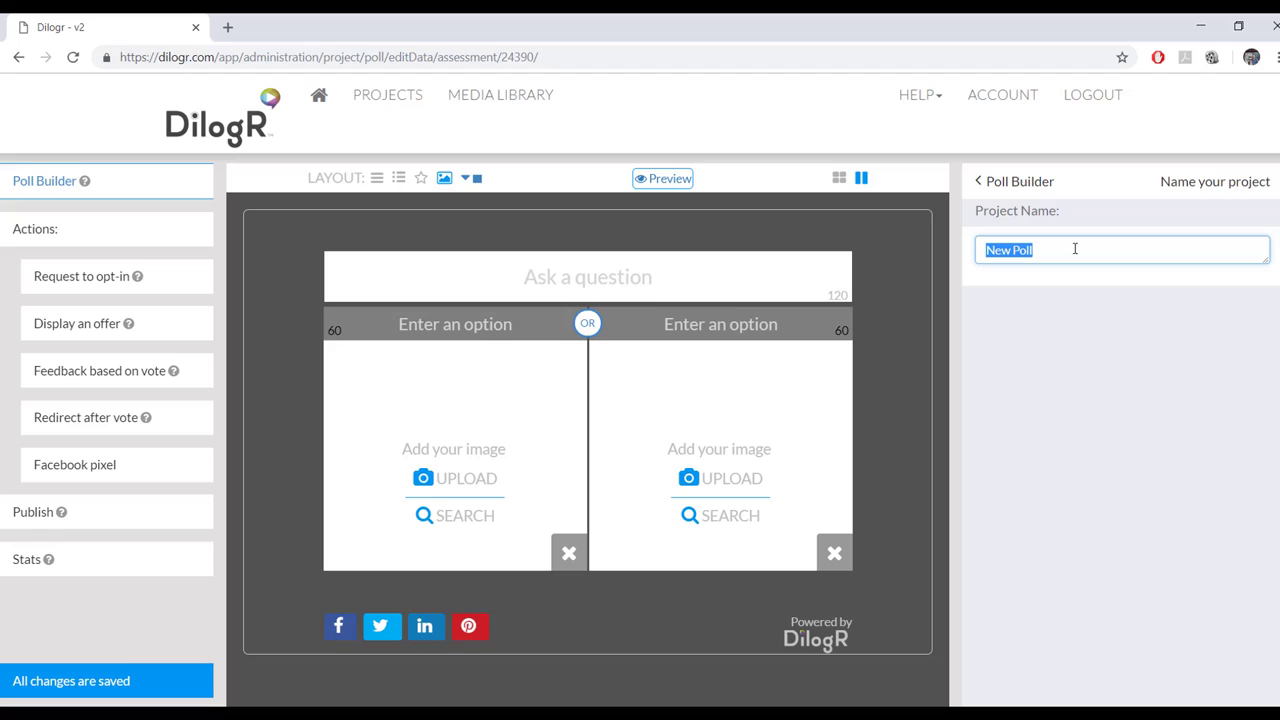
{"action": "type", "text": "Cat and Dog"}
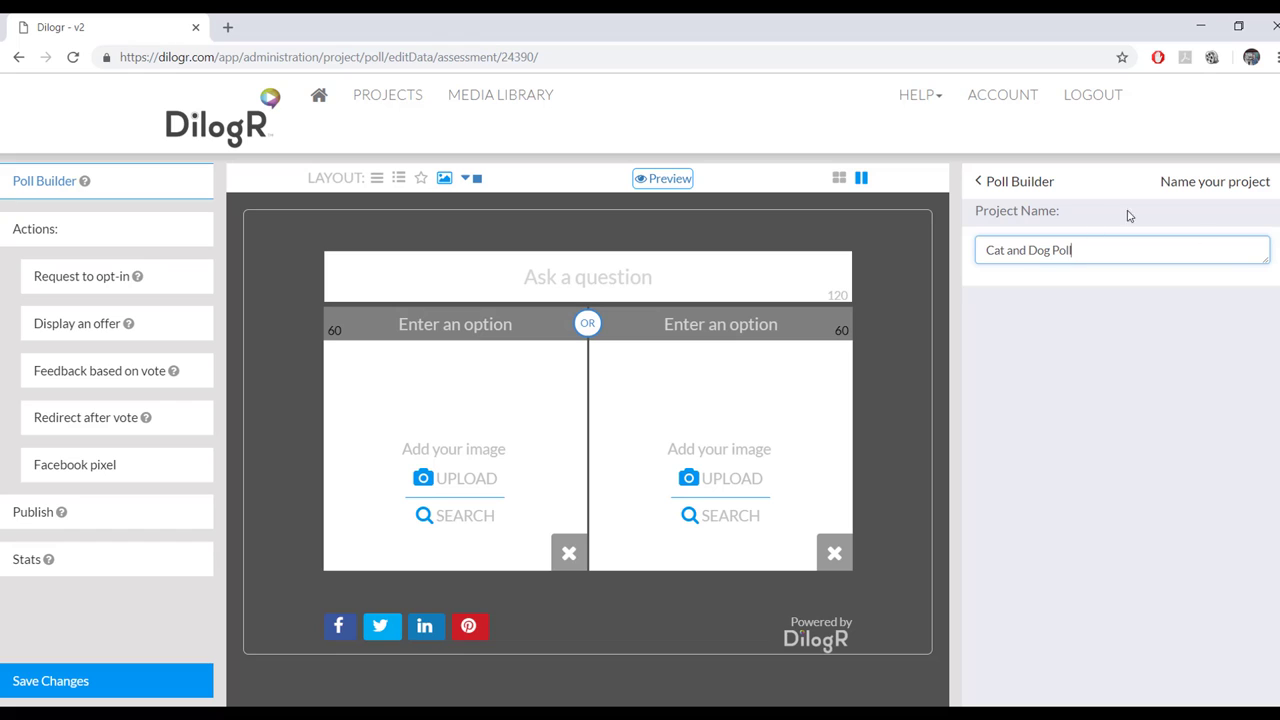
{"action": "left_click", "coordinate": [94, 686]}
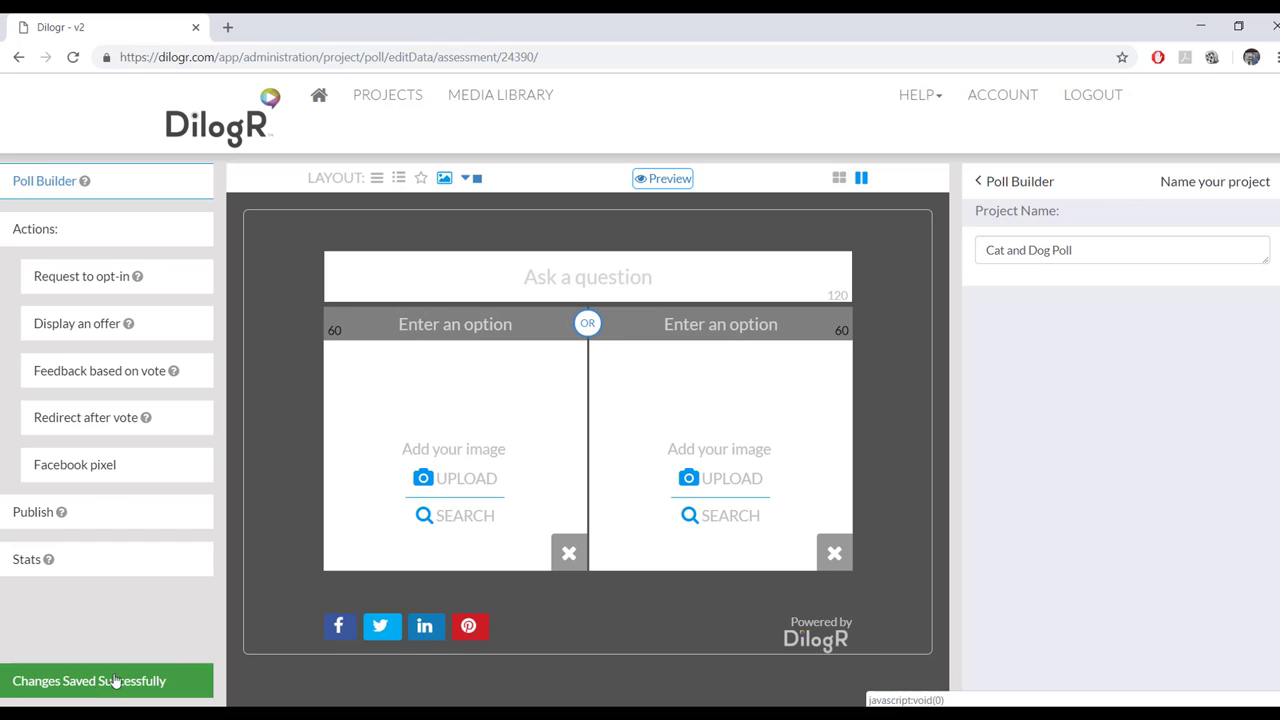
{"action": "left_click", "coordinate": [978, 181]}
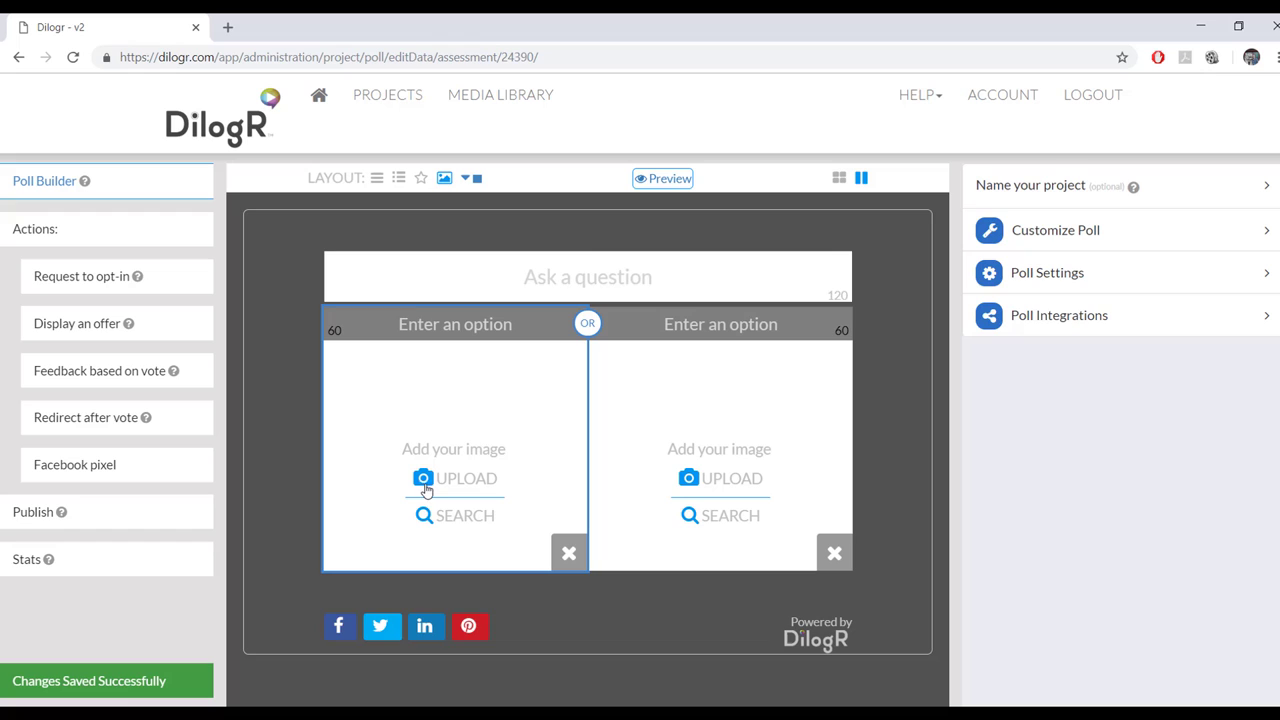
Enter "Do you like cats or dogs?" as the poll question
{"action": "left_click", "coordinate": [572, 278]}
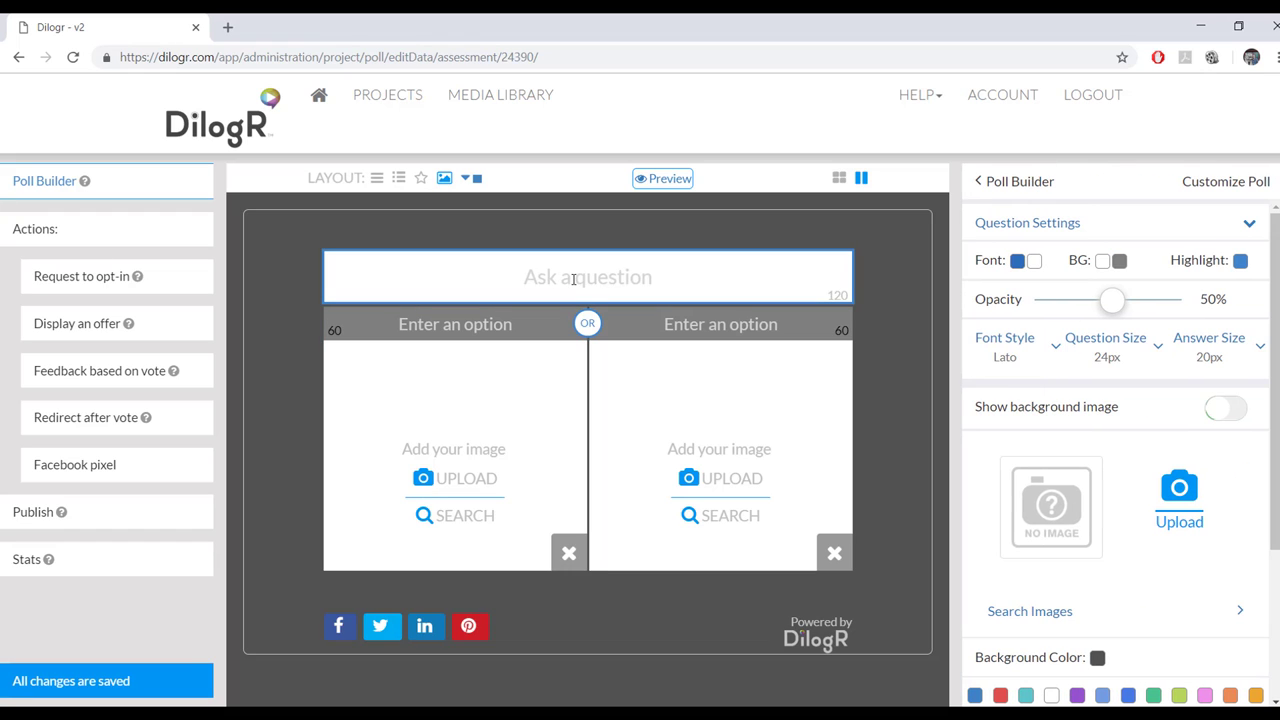
{"action": "type", "text": "Do you like "}
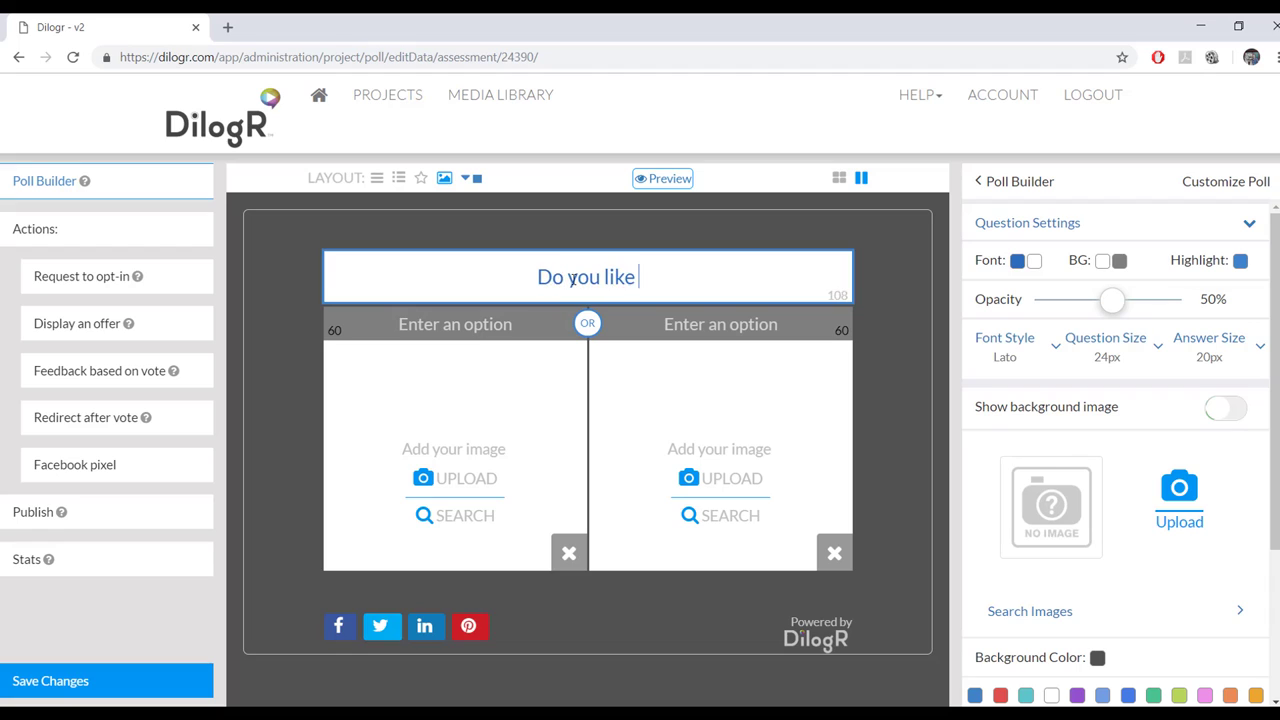
{"action": "type", "text": "cats or dogs"}
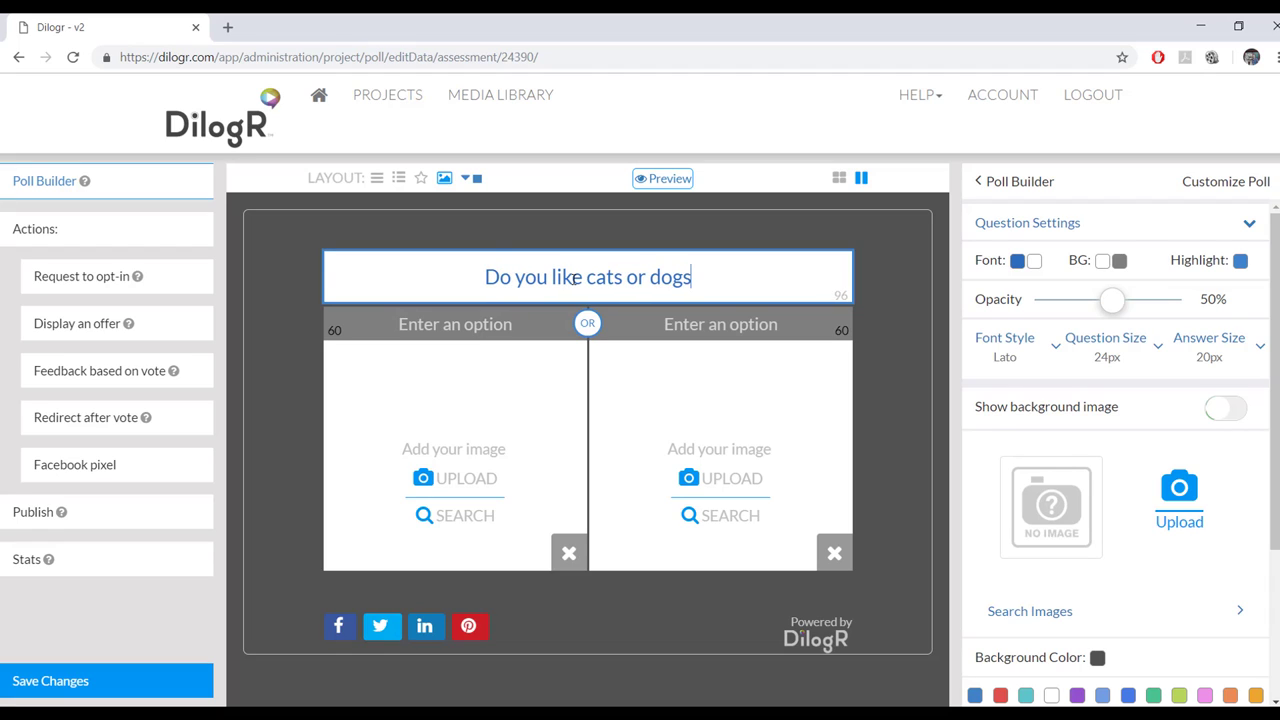
{"action": "type", "text": "?"}
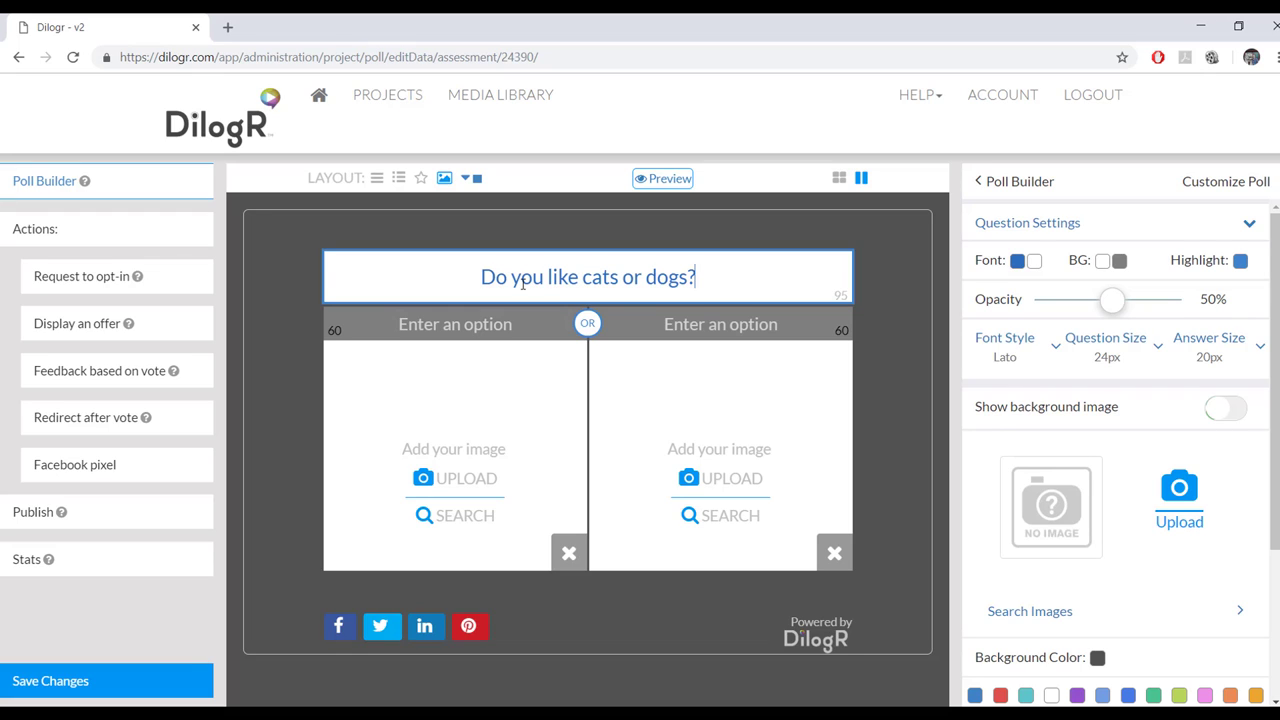
Try the text, small-image and star-rating layouts for the question, ending on the layout with image answers
{"action": "left_click", "coordinate": [376, 180]}
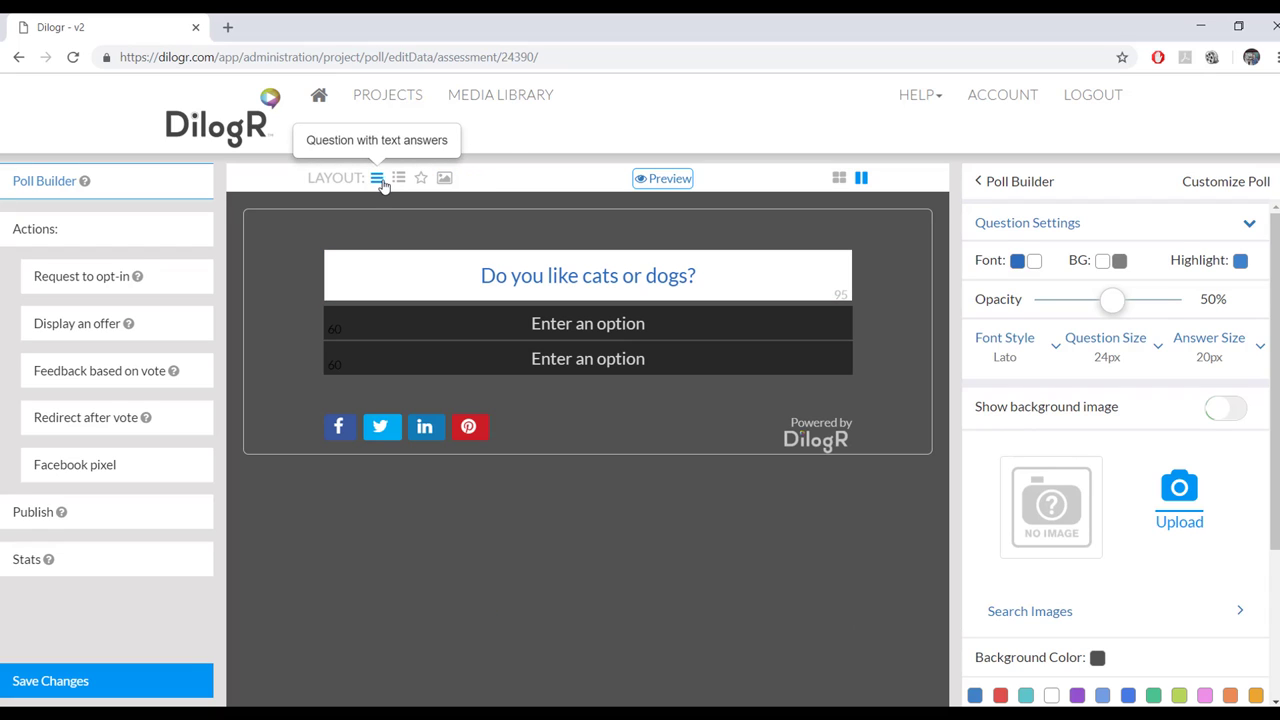
{"action": "left_click", "coordinate": [396, 183]}
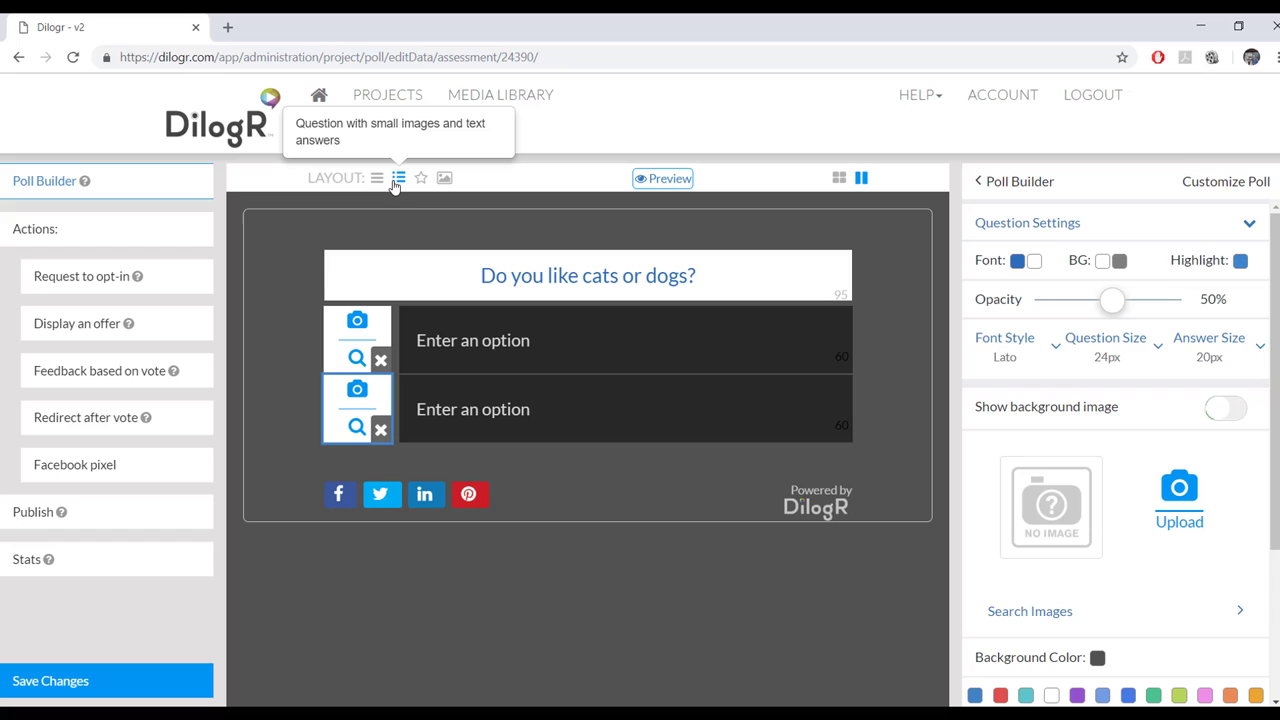
{"action": "left_click", "coordinate": [422, 180]}
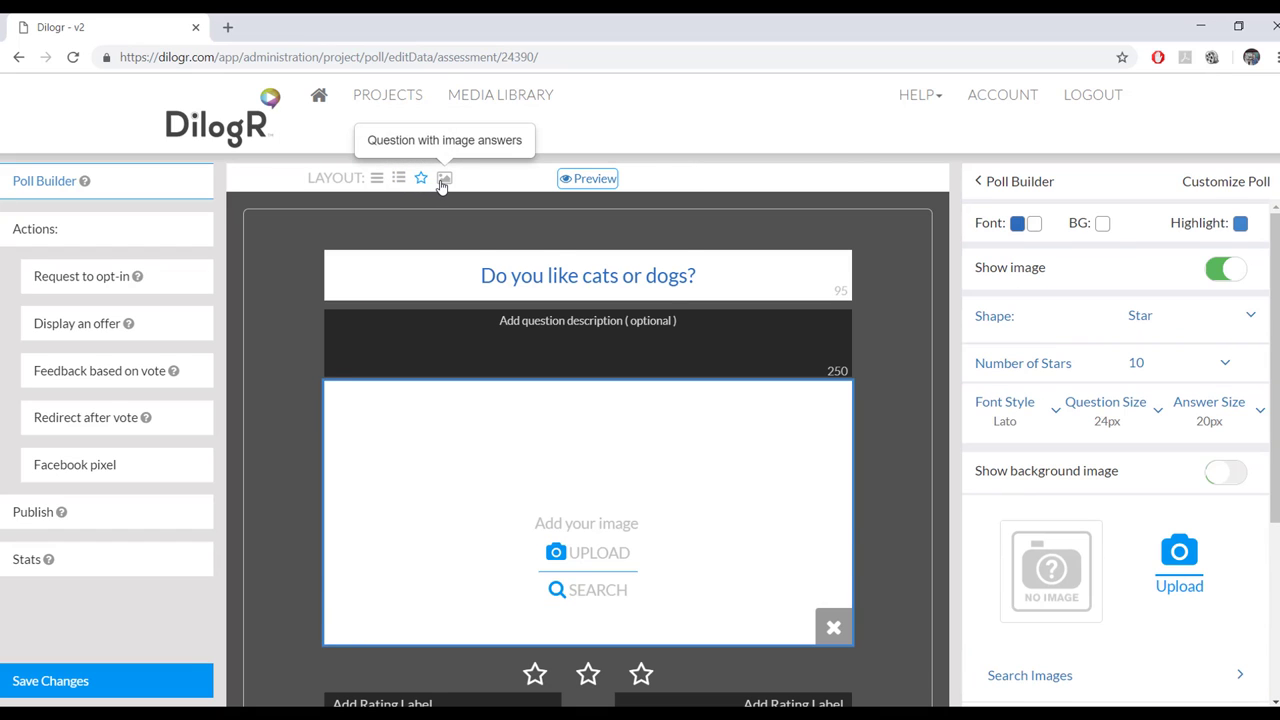
{"action": "left_click", "coordinate": [443, 184]}
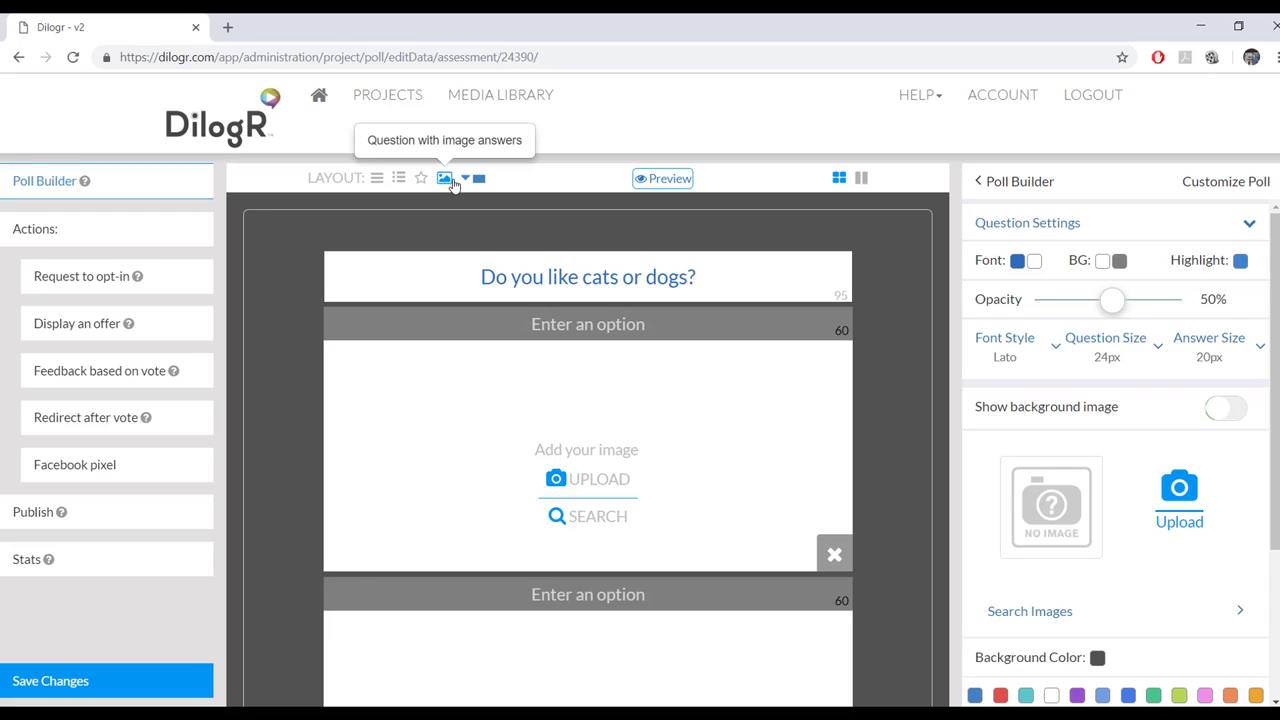
Try the Square, Wide and Tall aspect ratios for the answer images
{"action": "left_click", "coordinate": [465, 179]}
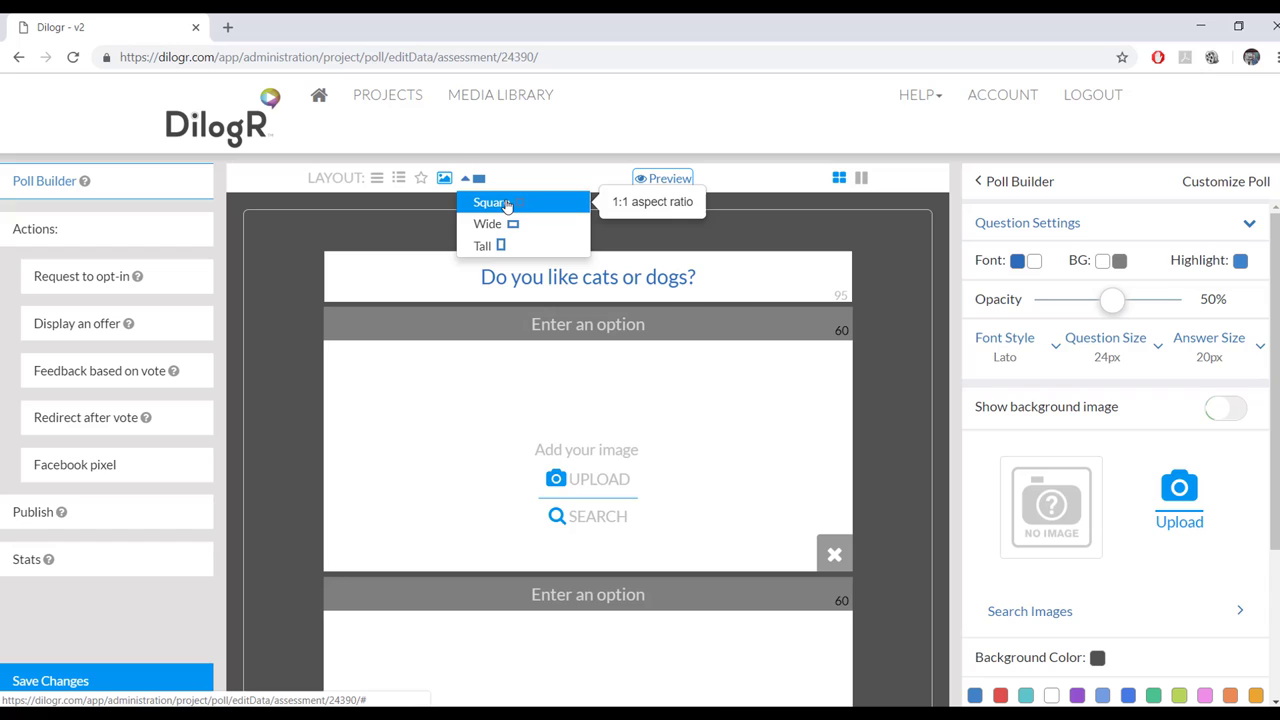
{"action": "left_click", "coordinate": [507, 206]}
{"action": "left_click", "coordinate": [467, 179]}
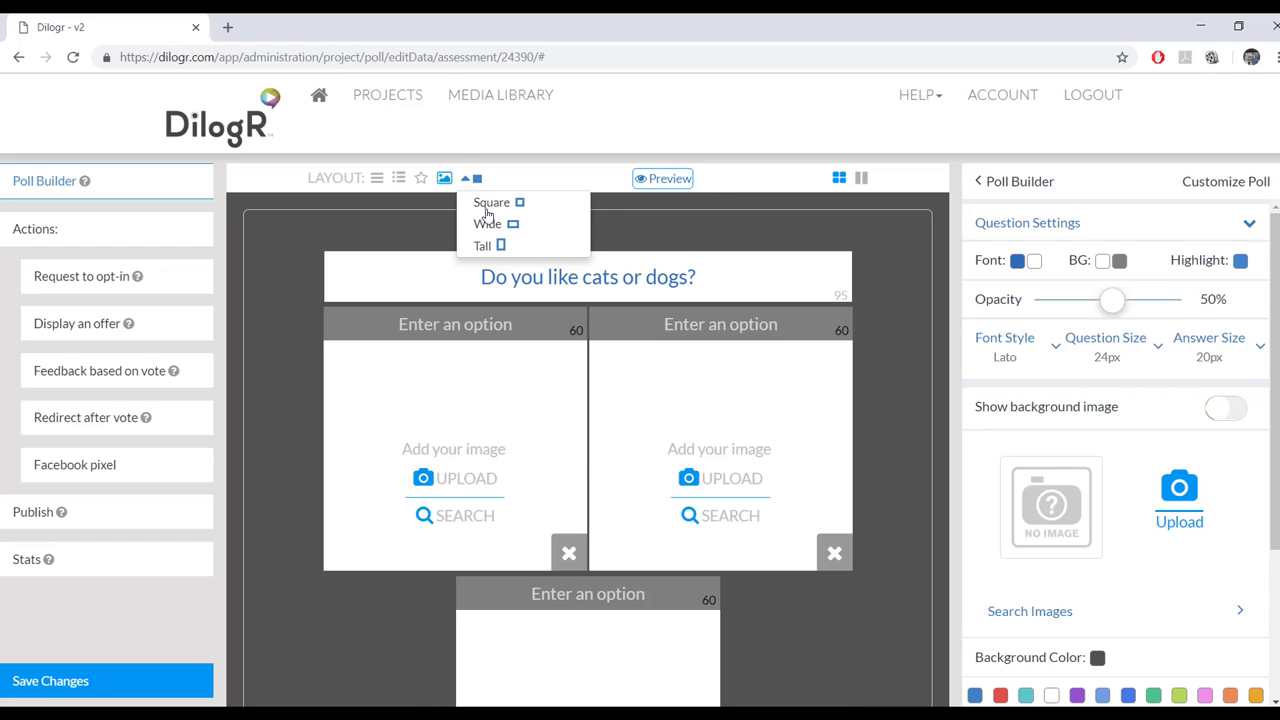
{"action": "left_click", "coordinate": [488, 222]}
{"action": "left_click", "coordinate": [468, 179]}
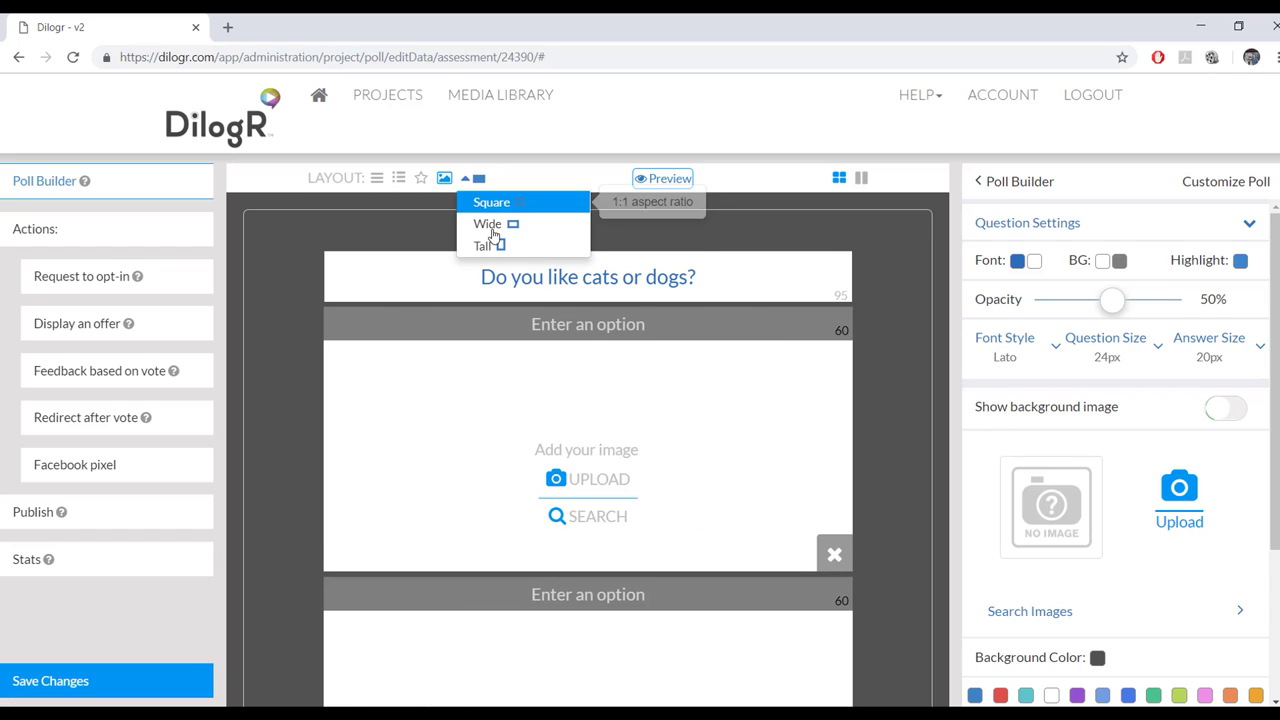
{"action": "left_click", "coordinate": [488, 246]}
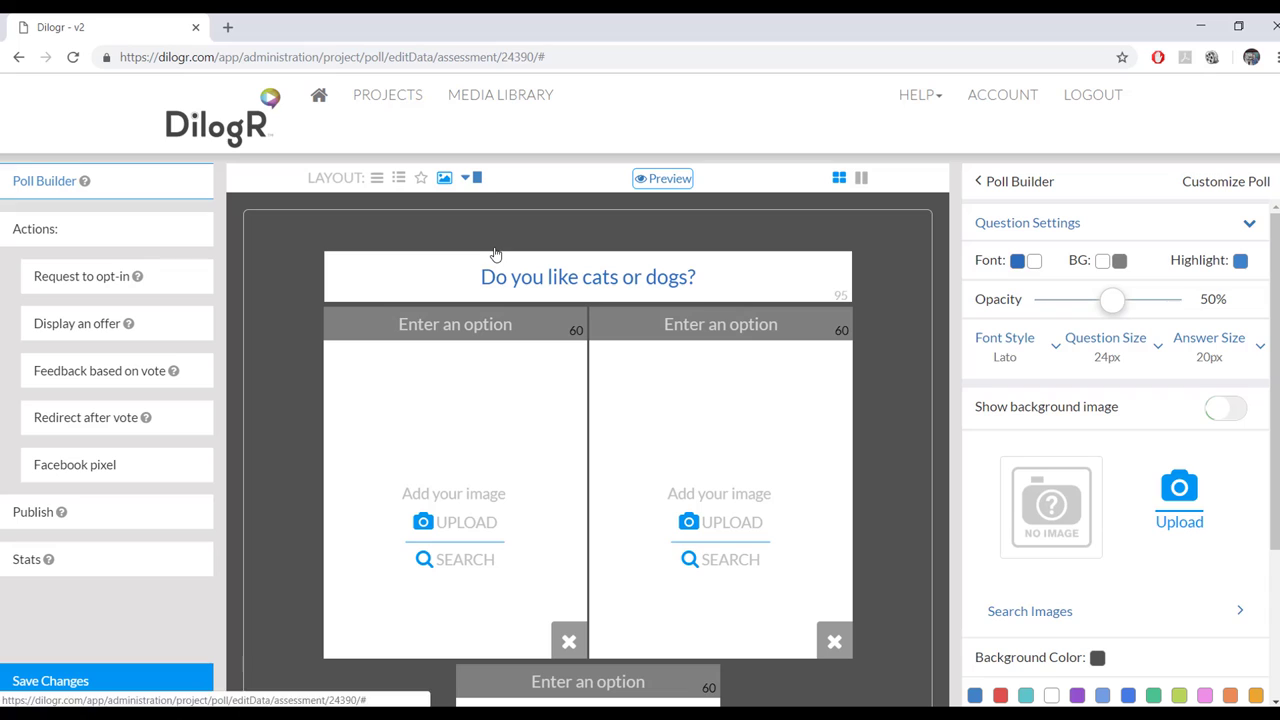
{"action": "left_click", "coordinate": [466, 178]}
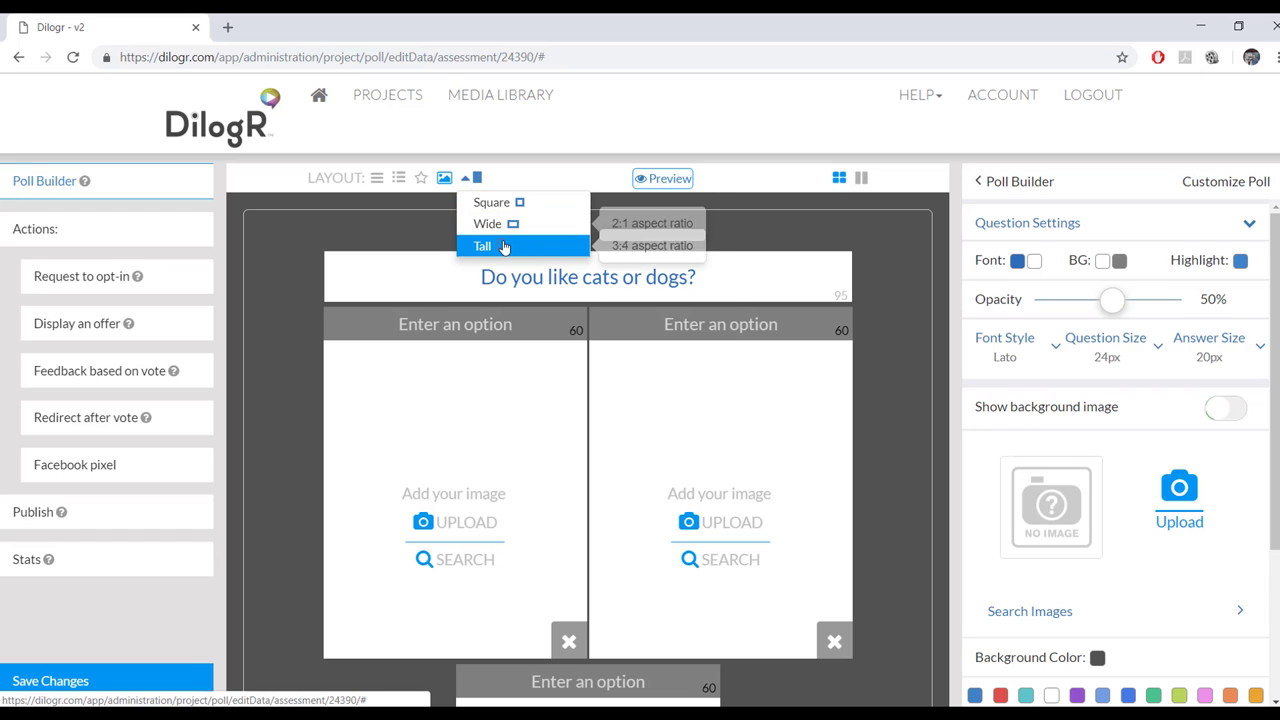
{"action": "left_click", "coordinate": [470, 178]}
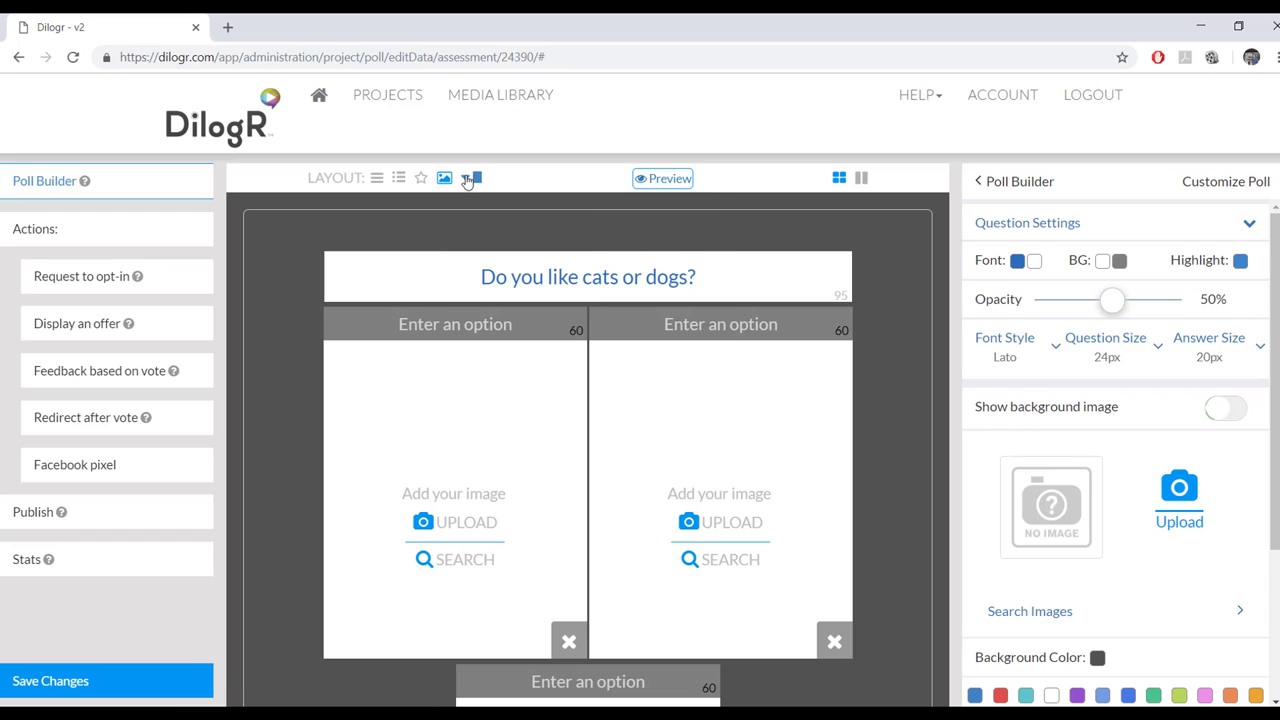
Set the answer images to Square and arrange them as two side-by-side options separated by OR
{"action": "left_click", "coordinate": [470, 178]}
{"action": "left_click", "coordinate": [495, 205]}
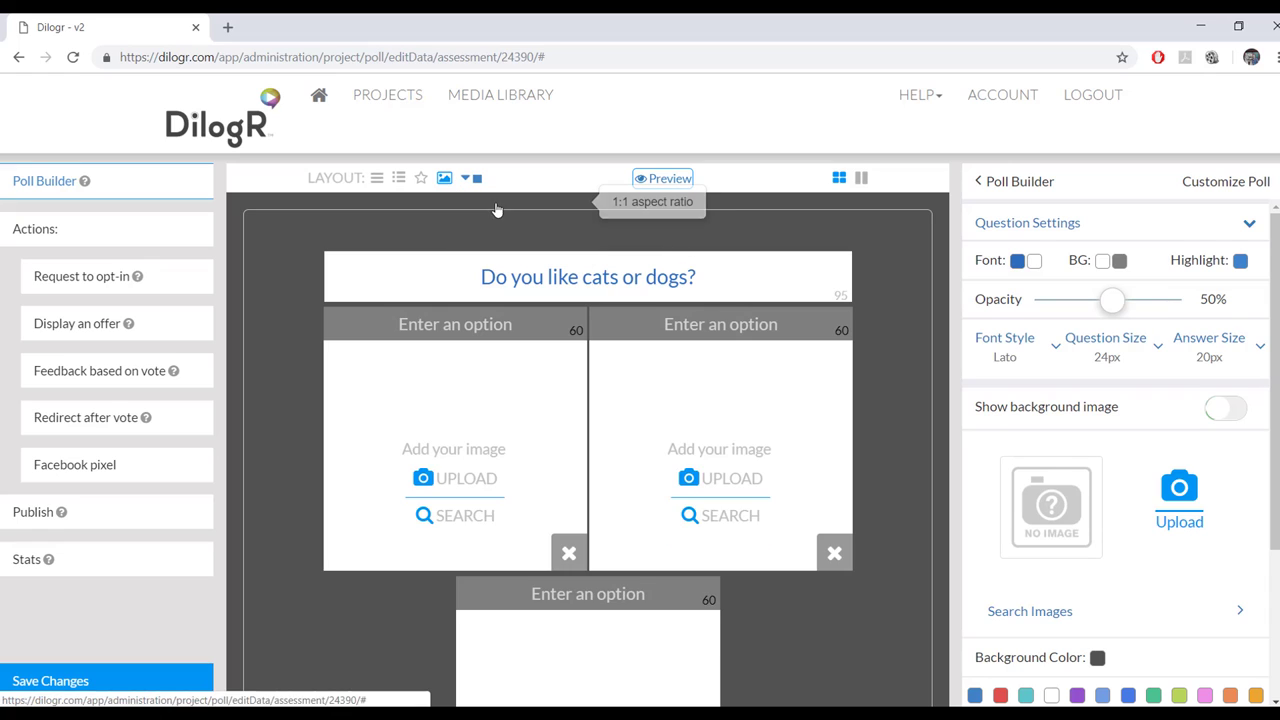
{"action": "left_click", "coordinate": [864, 186]}
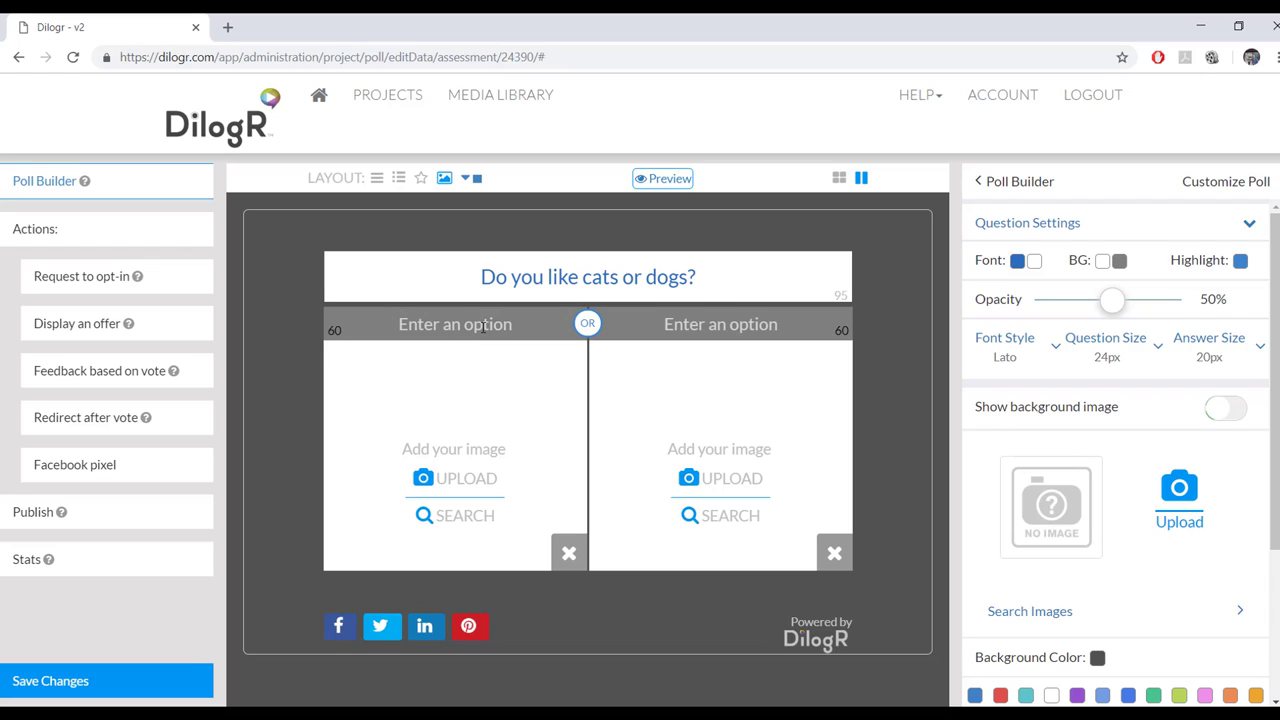
Label the two answer options "I like cats!" and "I like dogs!"
{"action": "left_click", "coordinate": [483, 327]}
{"action": "type", "text": "I like cats"}
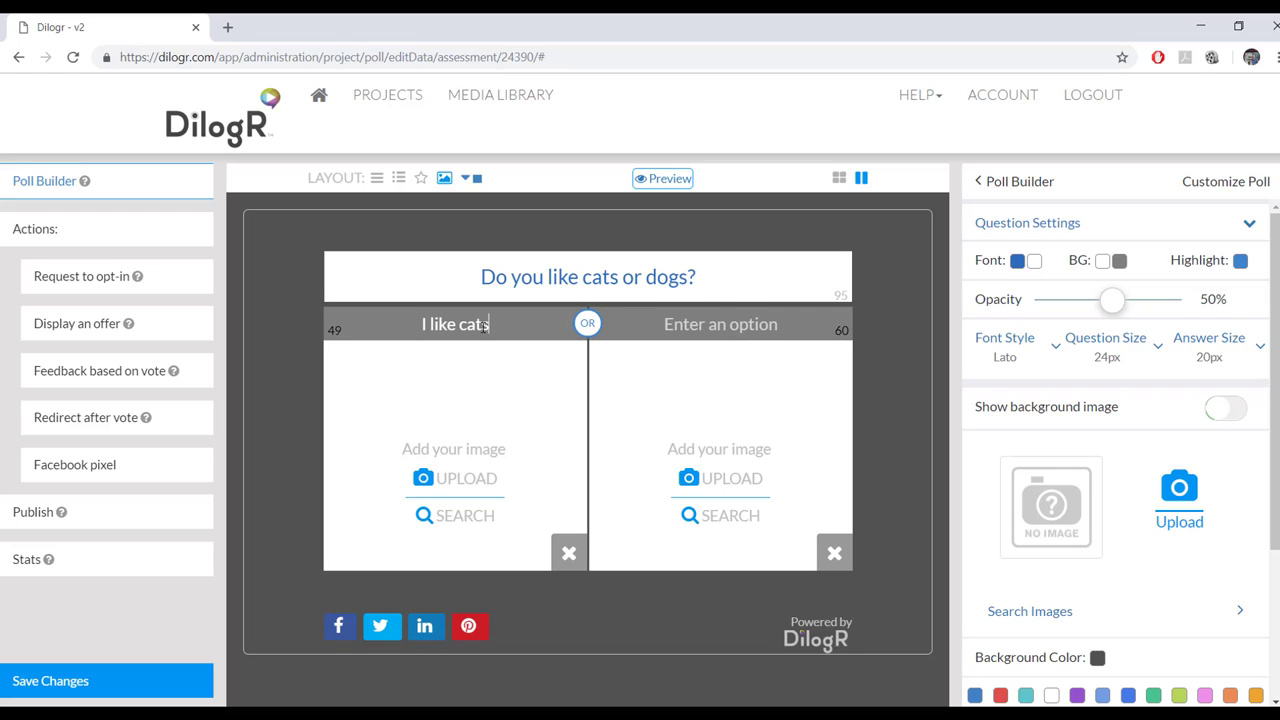
{"action": "type", "text": "!"}
{"action": "left_click", "coordinate": [762, 335]}
{"action": "type", "text": "I lik"}
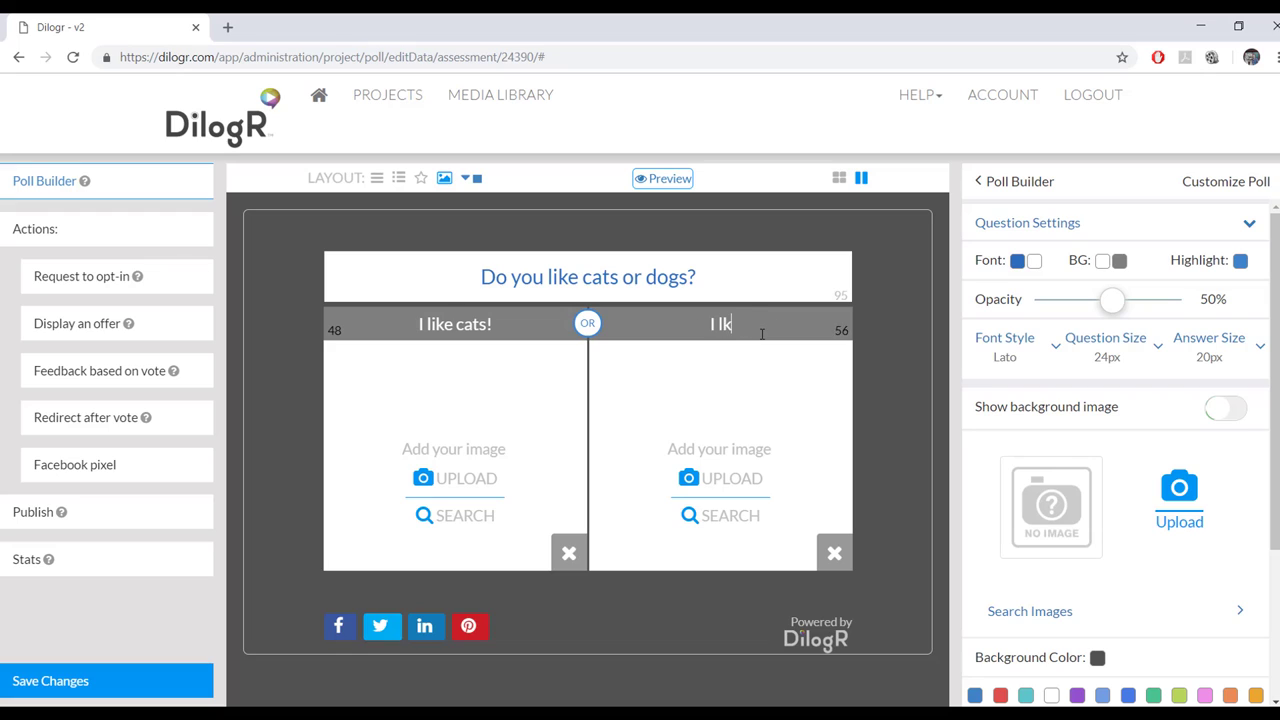
{"action": "key", "text": "BackSpace"}
{"action": "type", "text": "ike dogs!"}
Choose the orange cat photo from the device's DilgoR Pictures folder as the image for the "I like cats!" option
{"action": "left_click", "coordinate": [462, 478]}
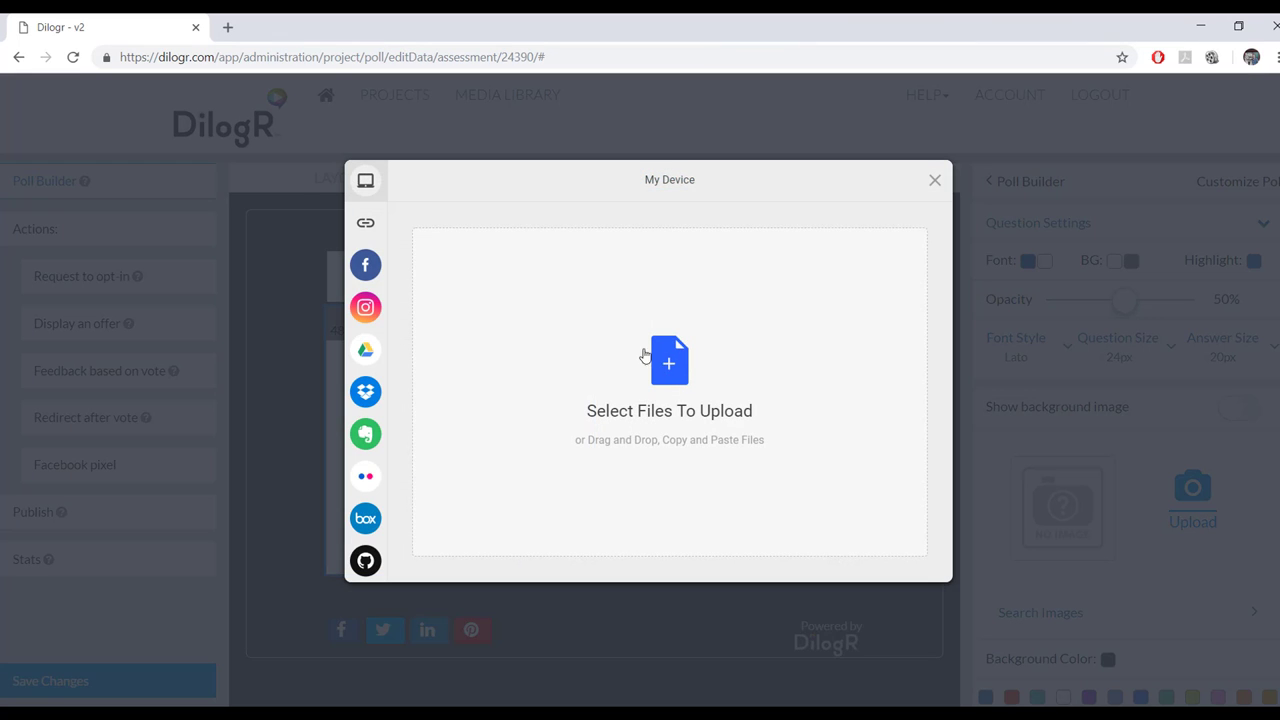
{"action": "mouse_move", "coordinate": [370, 215]}
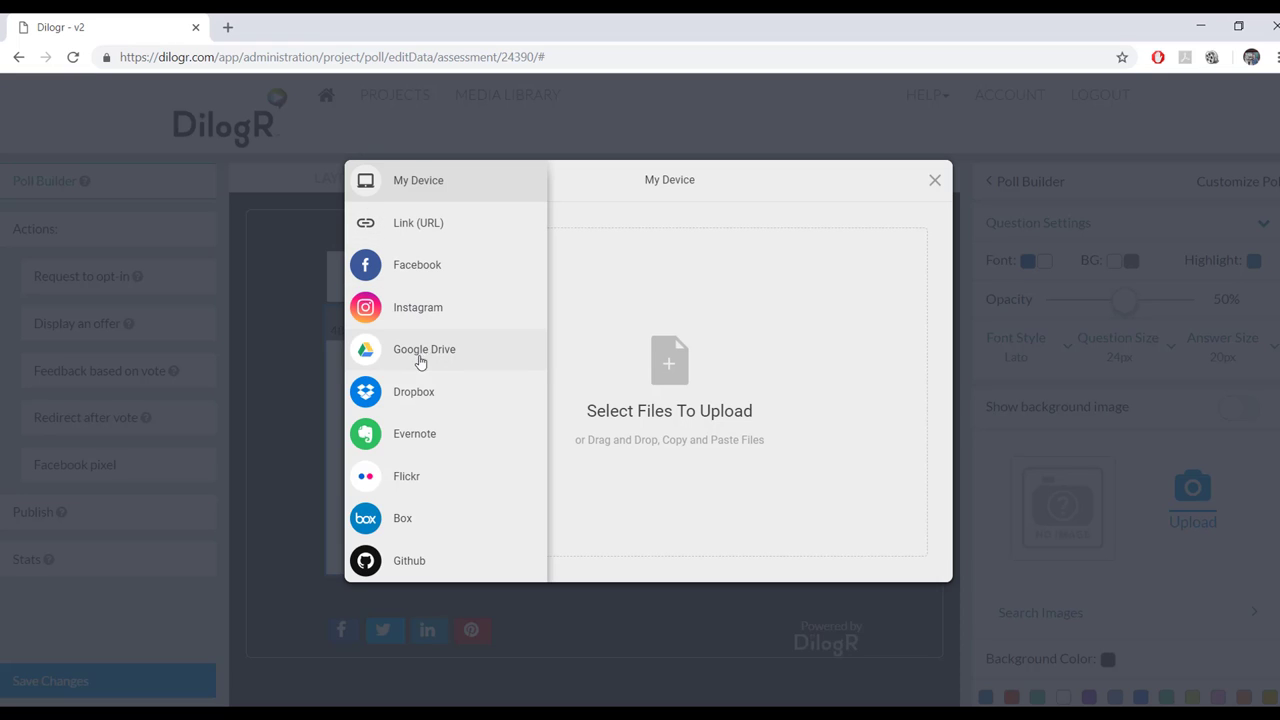
{"action": "scroll", "coordinate": [420, 365], "scroll_direction": "down", "scroll_amount": 1}
{"action": "scroll", "coordinate": [422, 378], "scroll_direction": "down", "scroll_amount": 1}
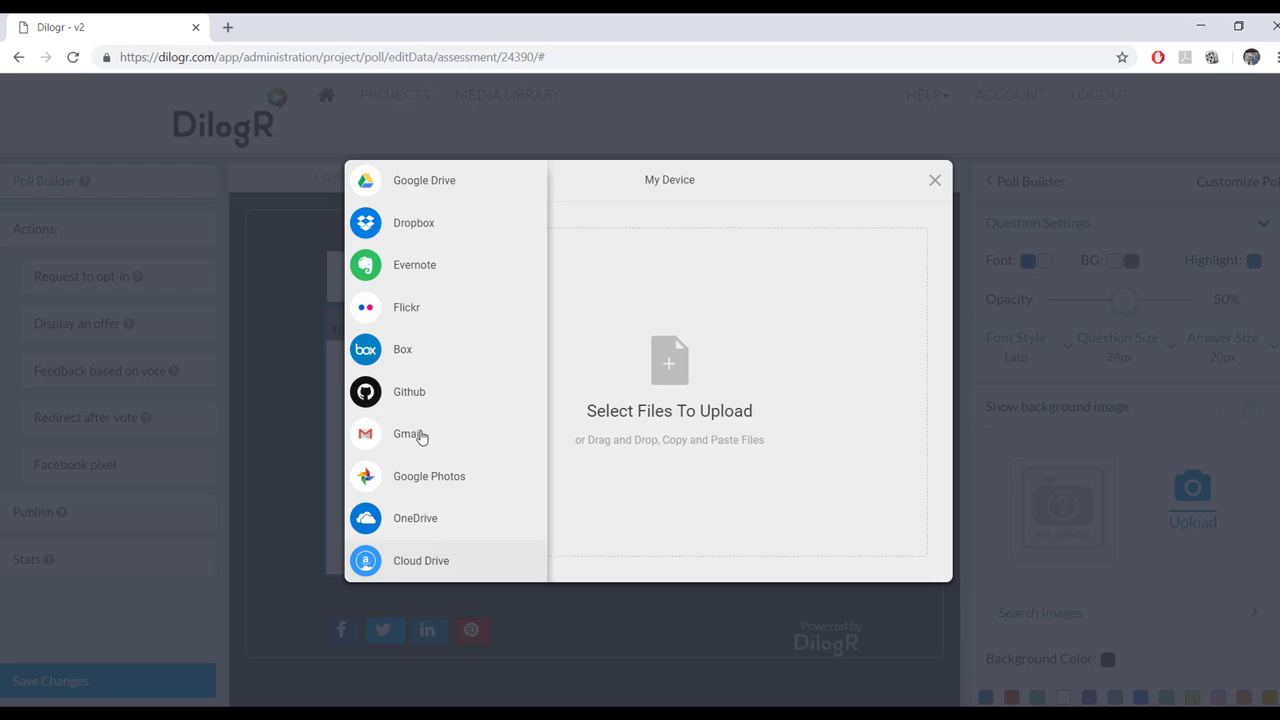
{"action": "scroll", "coordinate": [420, 400], "scroll_direction": "up", "scroll_amount": 1}
{"action": "scroll", "coordinate": [414, 366], "scroll_direction": "up", "scroll_amount": 2}
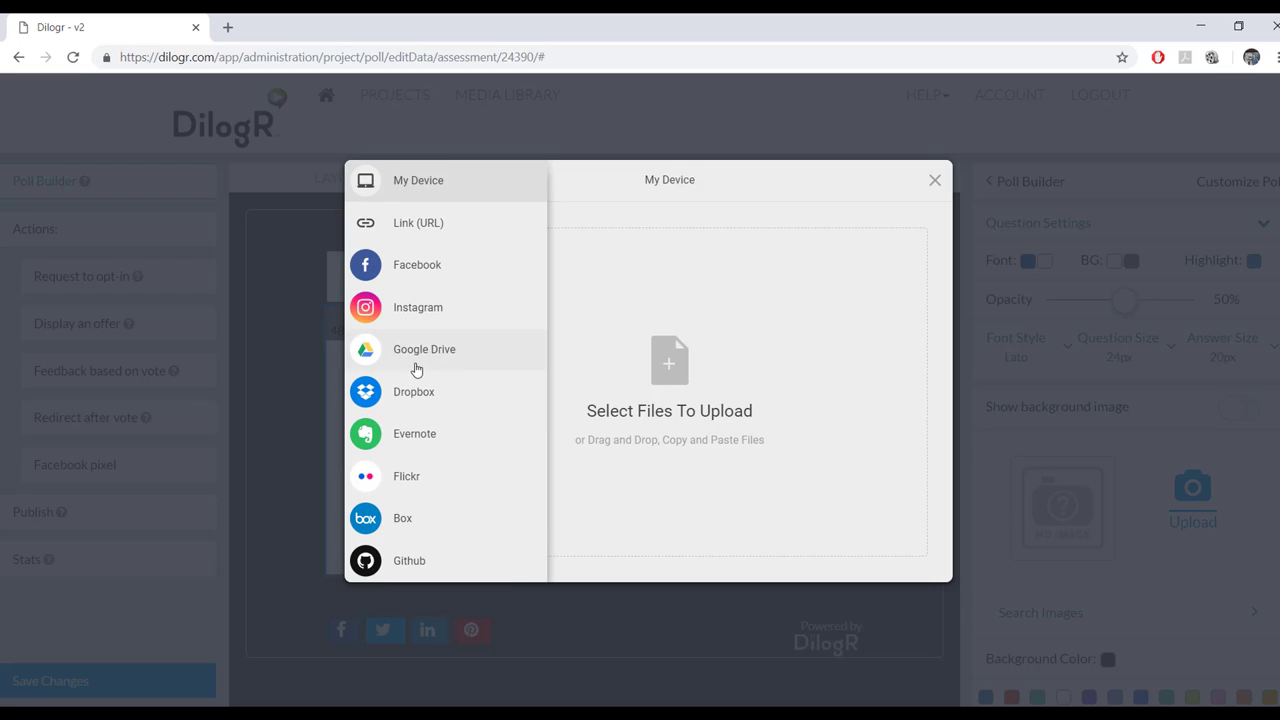
{"action": "left_click", "coordinate": [660, 372]}
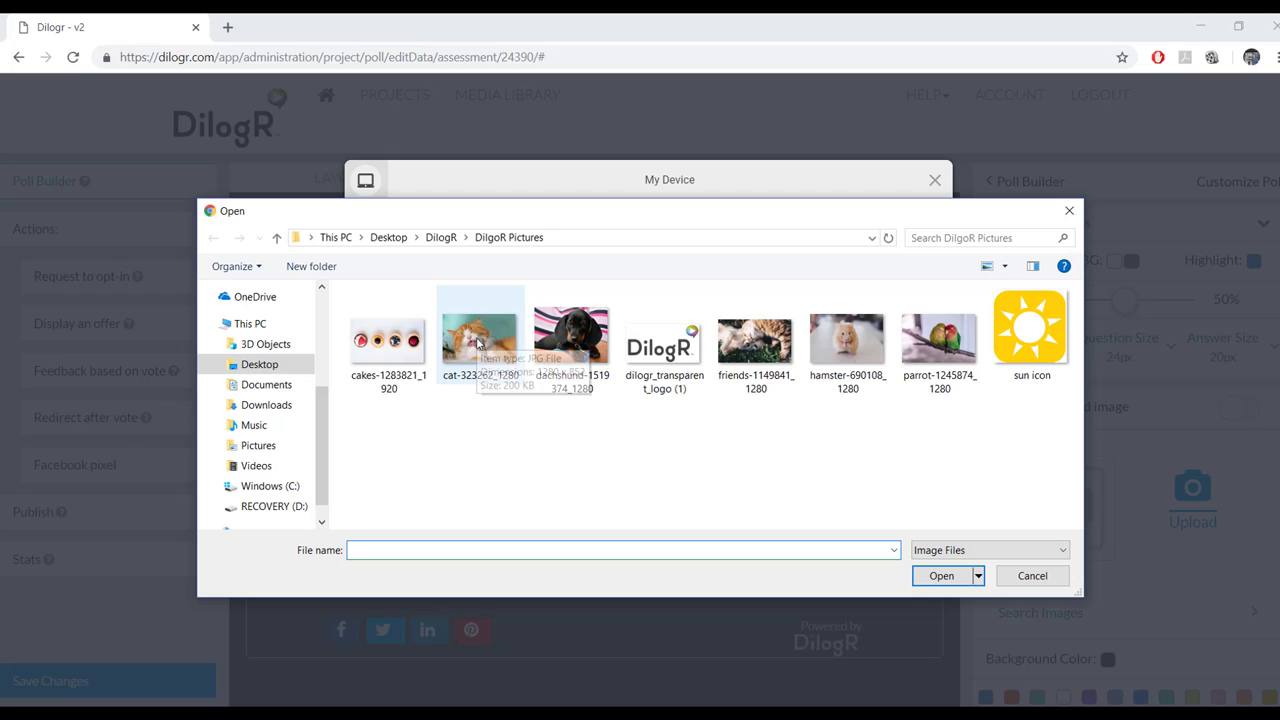
{"action": "left_click", "coordinate": [479, 344]}
{"action": "left_click", "coordinate": [942, 576]}
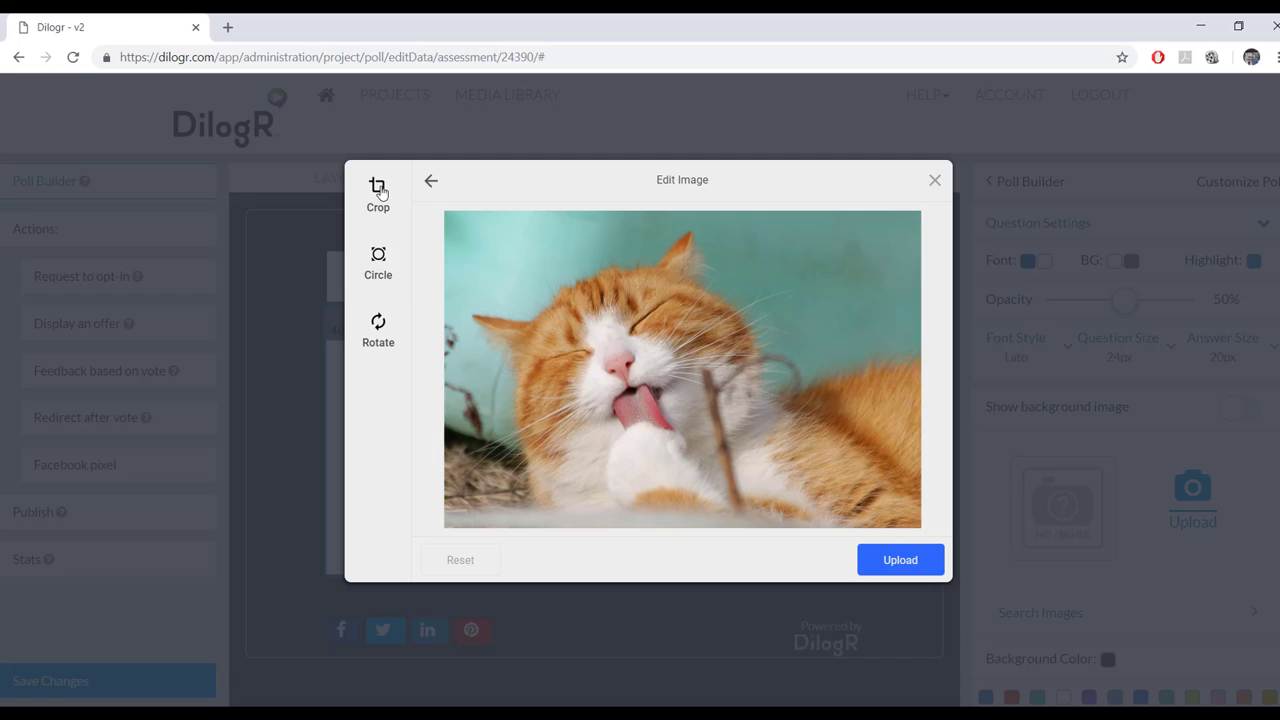
Crop the cat photo to a circle framing the cat's face and upload it to the "I like cats!" option
{"action": "left_click", "coordinate": [379, 193]}
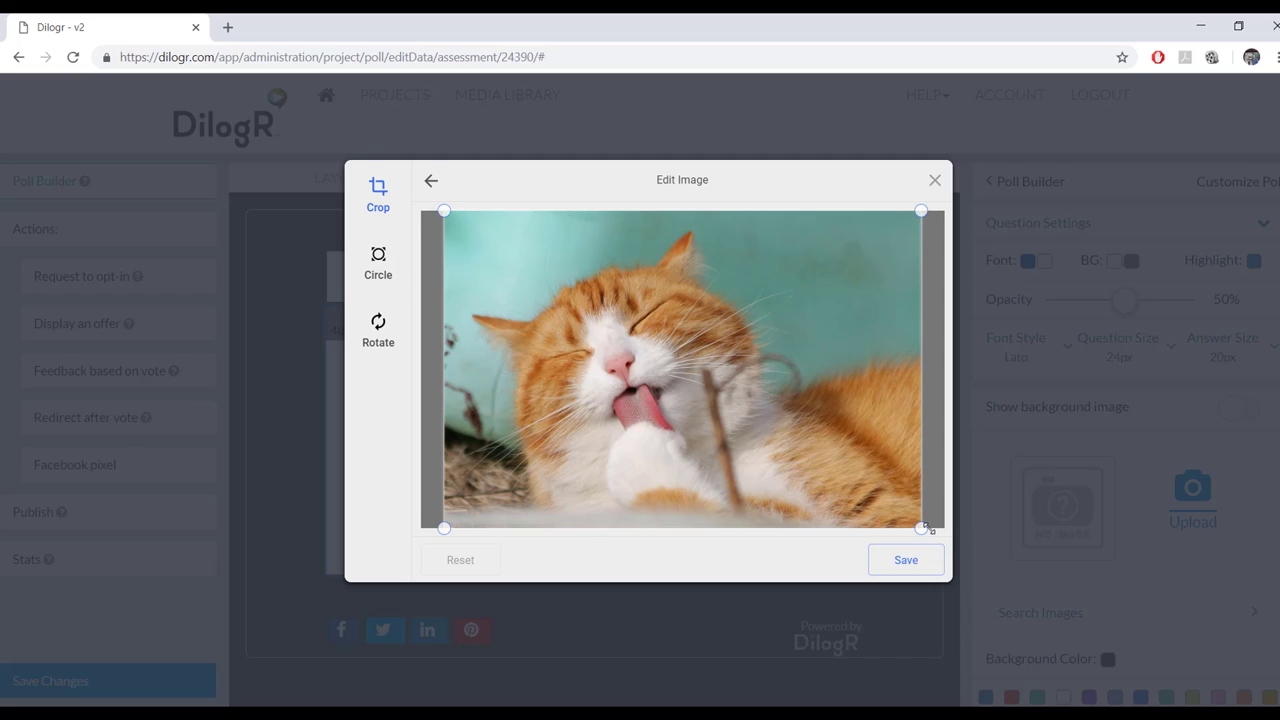
{"action": "left_click", "coordinate": [379, 262]}
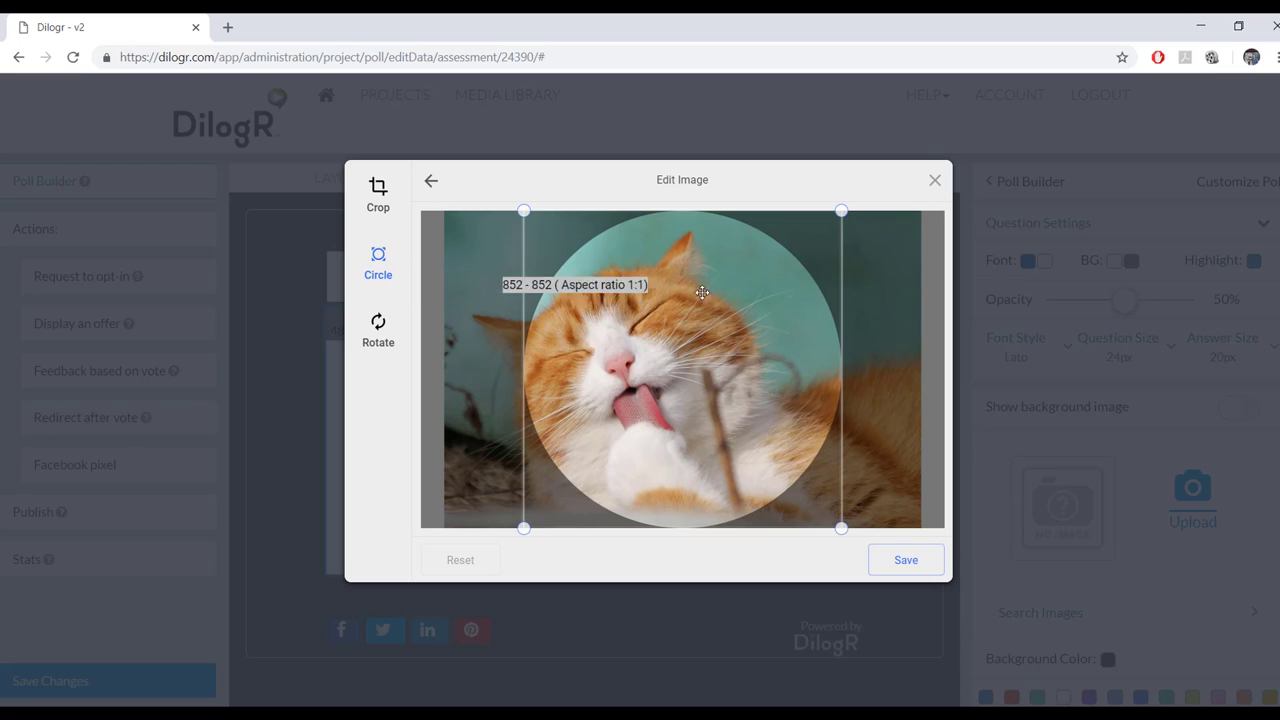
{"action": "left_click_drag", "start_coordinate": [694, 376], "coordinate": [633, 371]}
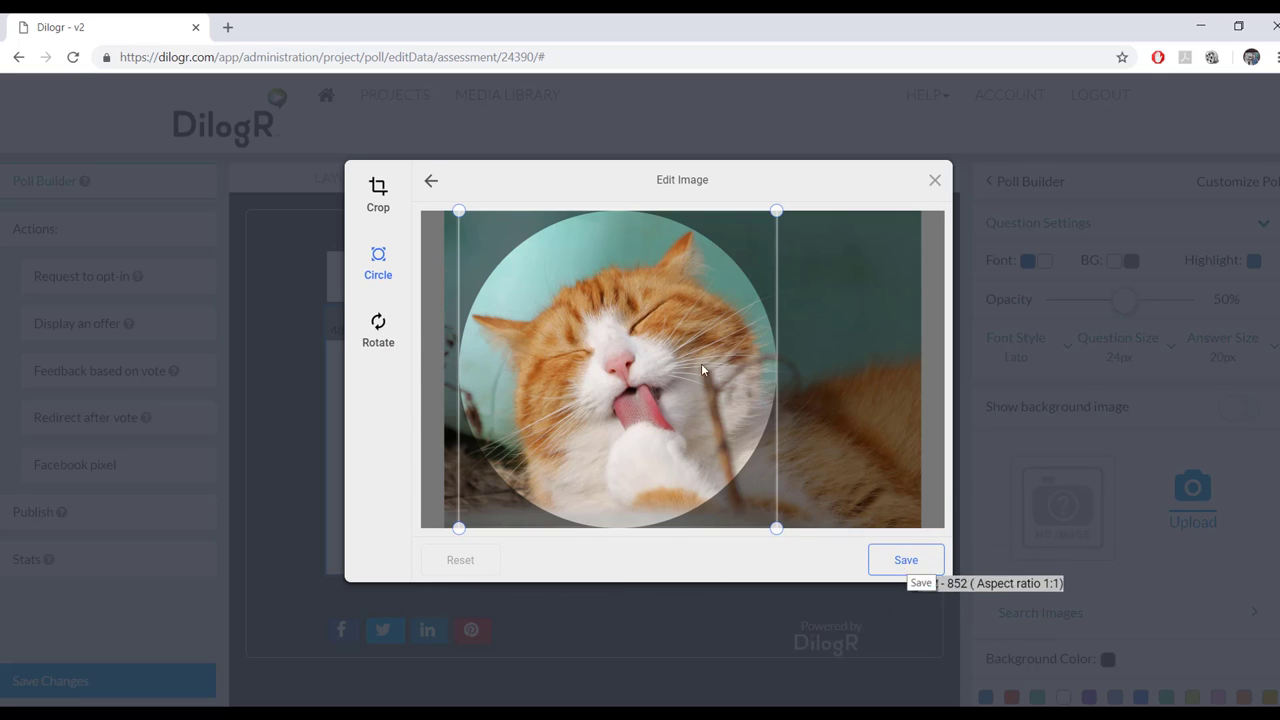
{"action": "left_click_drag", "start_coordinate": [664, 378], "coordinate": [662, 382]}
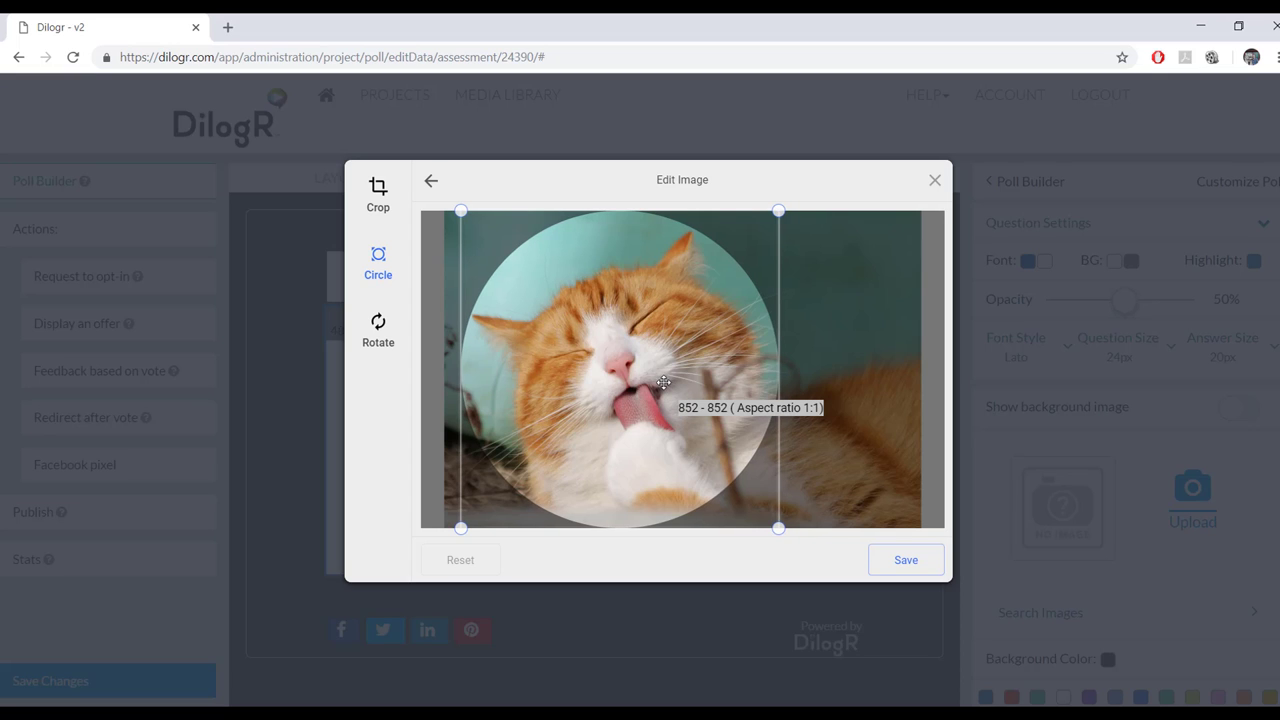
{"action": "left_click", "coordinate": [896, 563]}
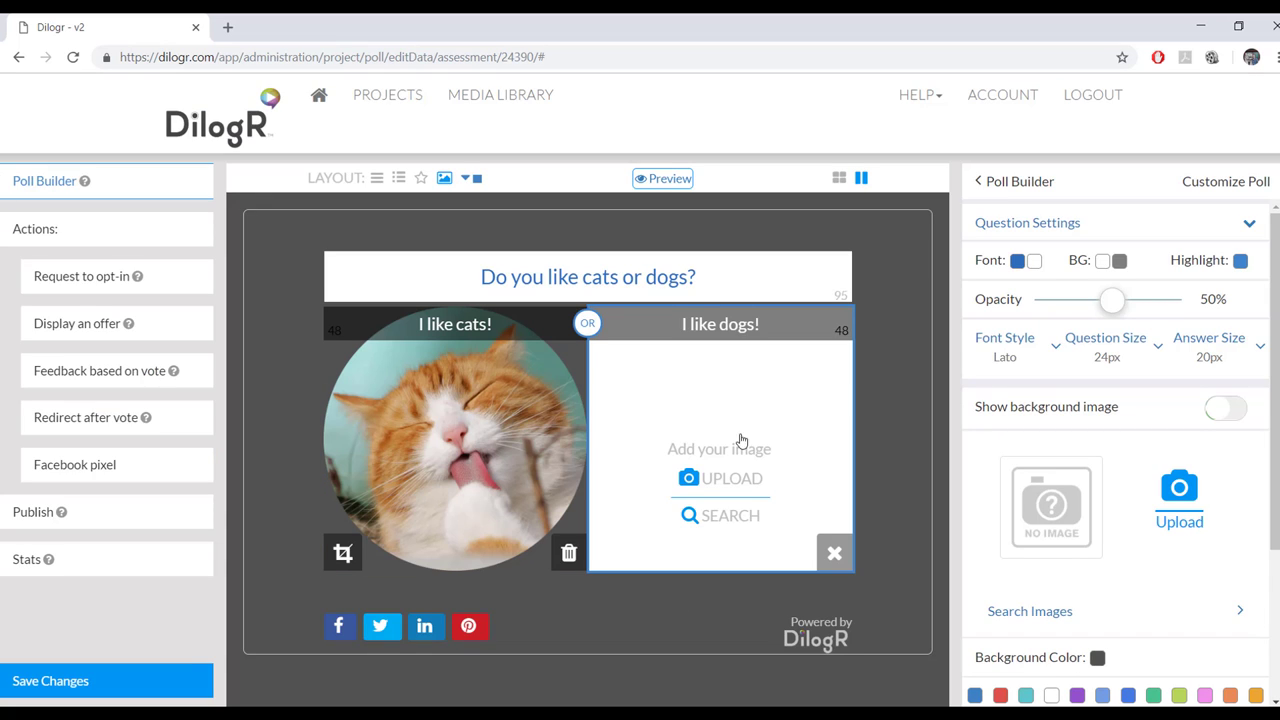
Choose the dachshund-1519374_1280 photo from the device as the image for the "I like dogs!" option
{"action": "left_click", "coordinate": [731, 478]}
{"action": "left_click", "coordinate": [641, 360]}
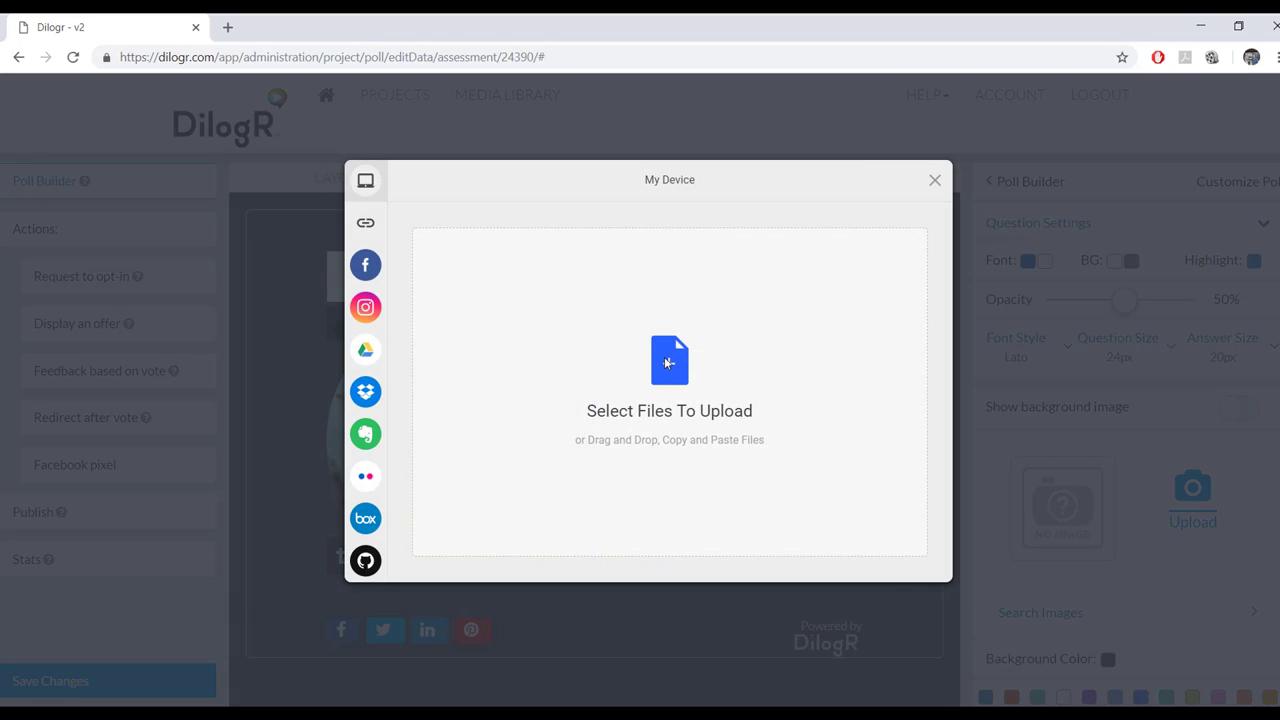
{"action": "left_click", "coordinate": [564, 338]}
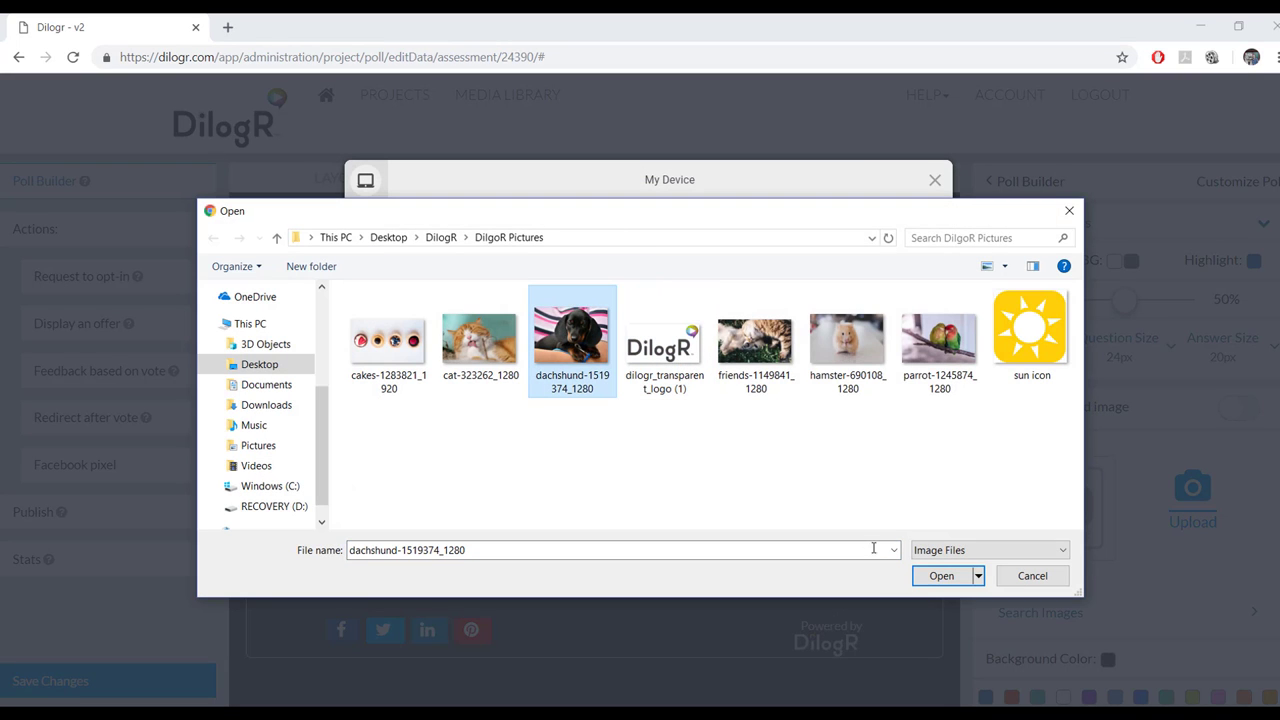
{"action": "left_click", "coordinate": [941, 576]}
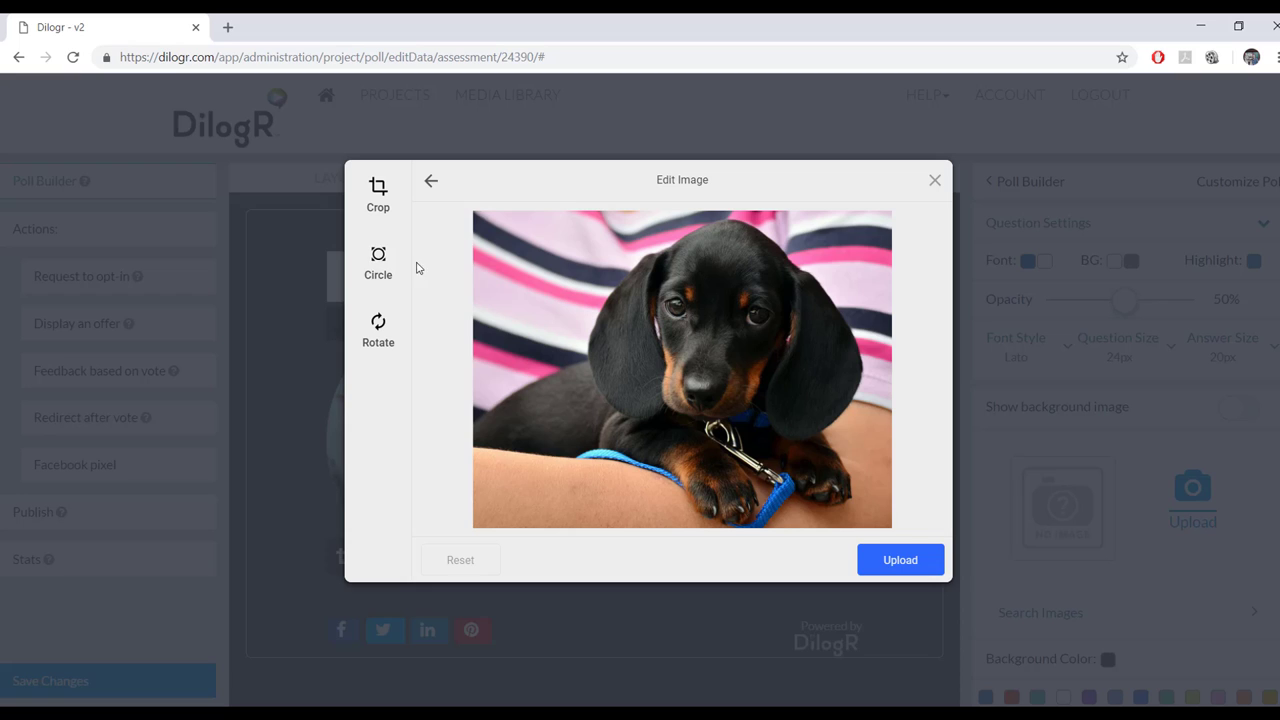
Crop the dachshund photo to a circle centred on the puppy's head and upload it to the "I like dogs!" option
{"action": "left_click", "coordinate": [376, 264]}
{"action": "left_click_drag", "start_coordinate": [642, 397], "coordinate": [677, 400]}
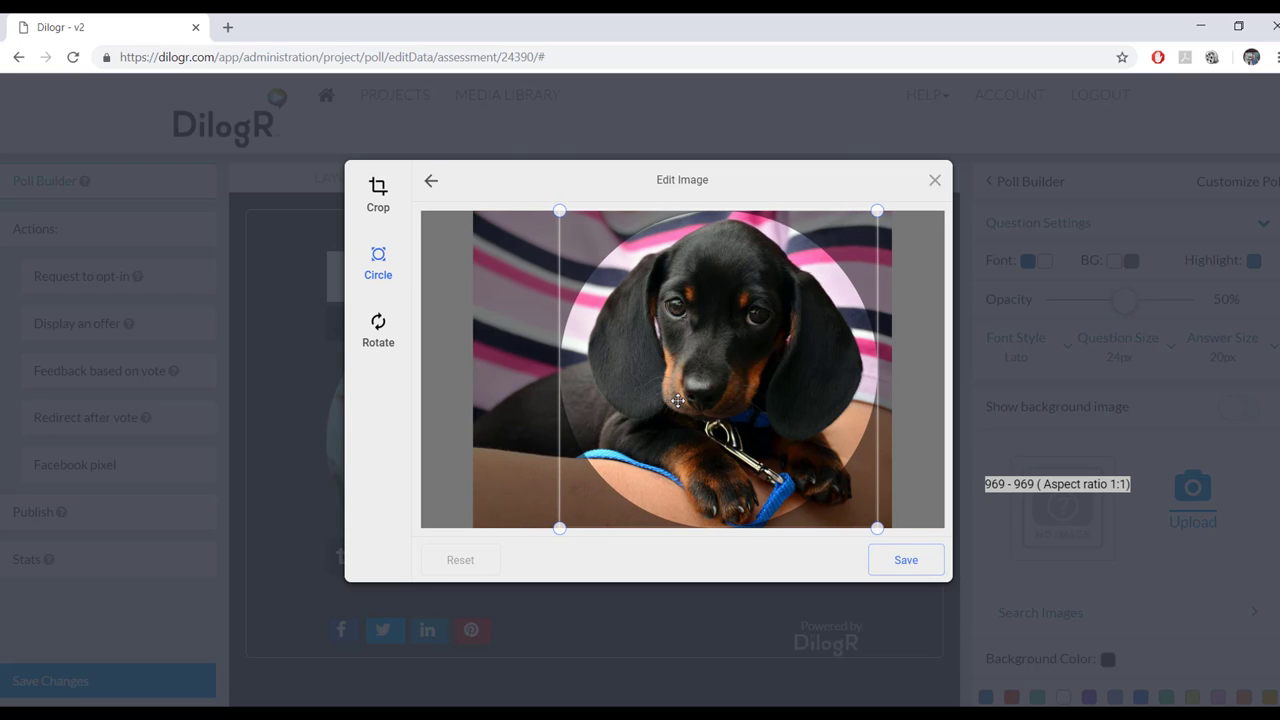
{"action": "left_click", "coordinate": [919, 568]}
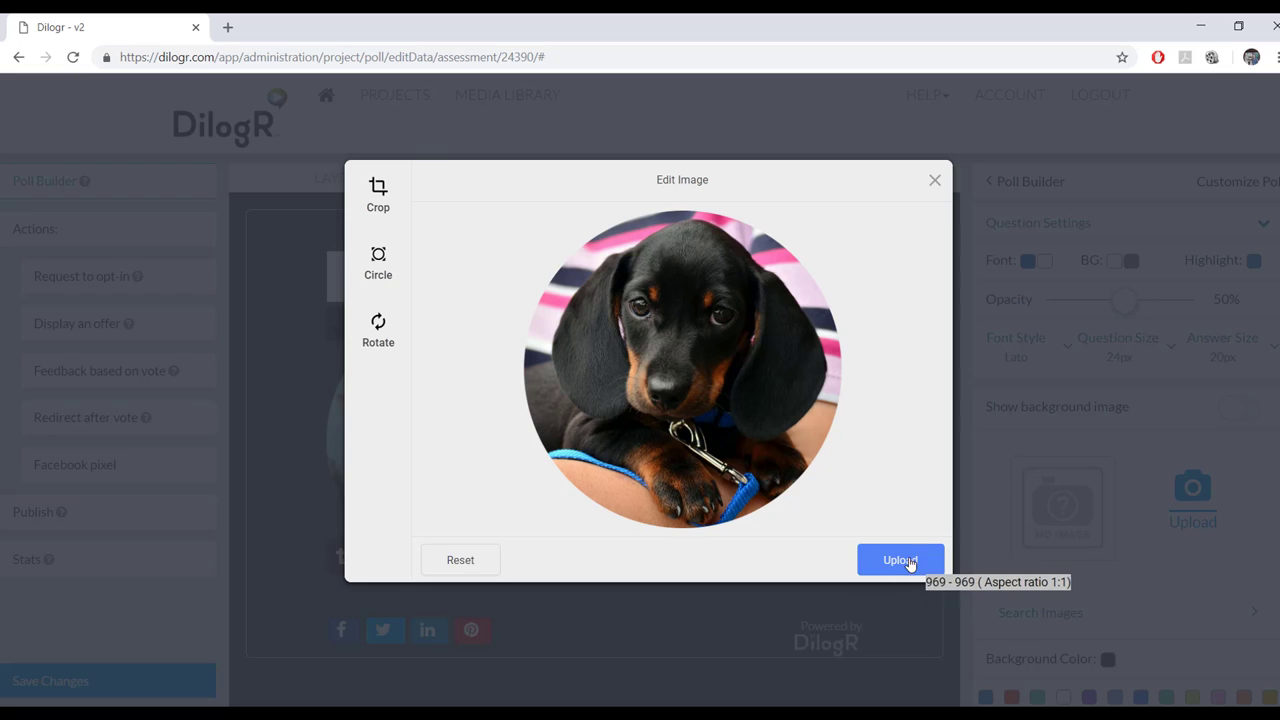
{"action": "left_click", "coordinate": [914, 566]}
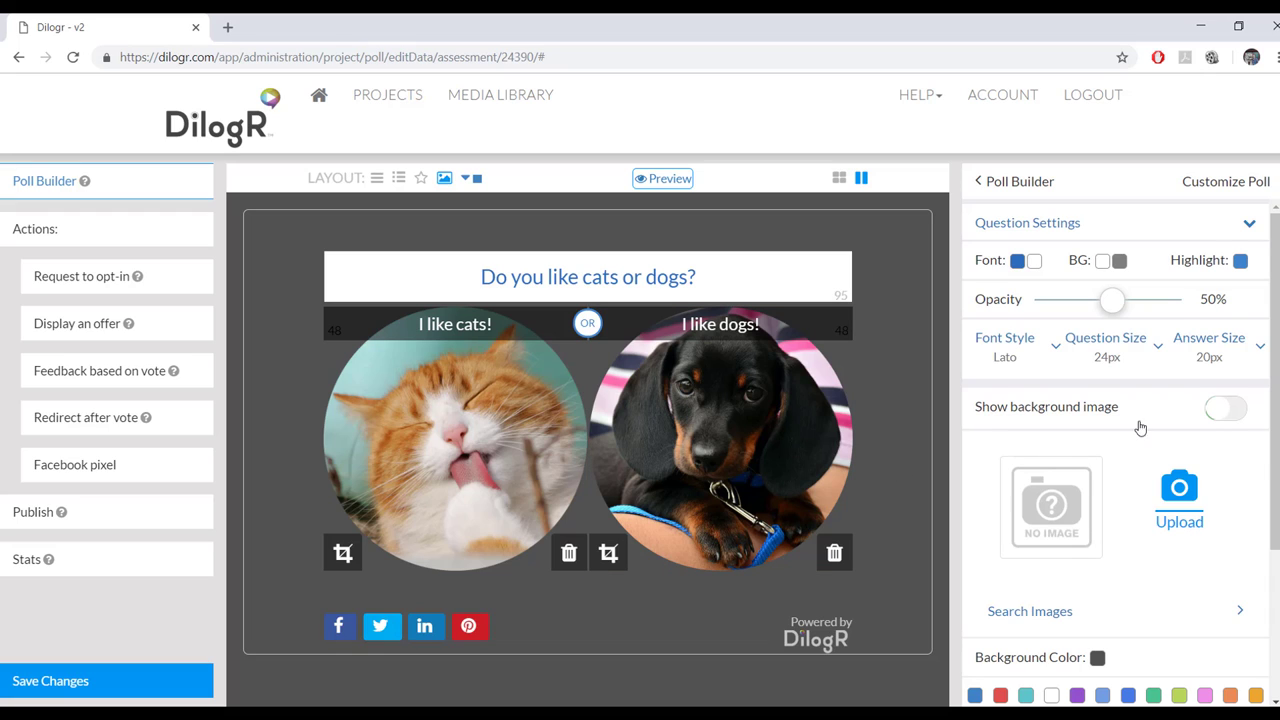
Try allowing multiple answers in the question settings
{"action": "left_click", "coordinate": [1250, 224]}
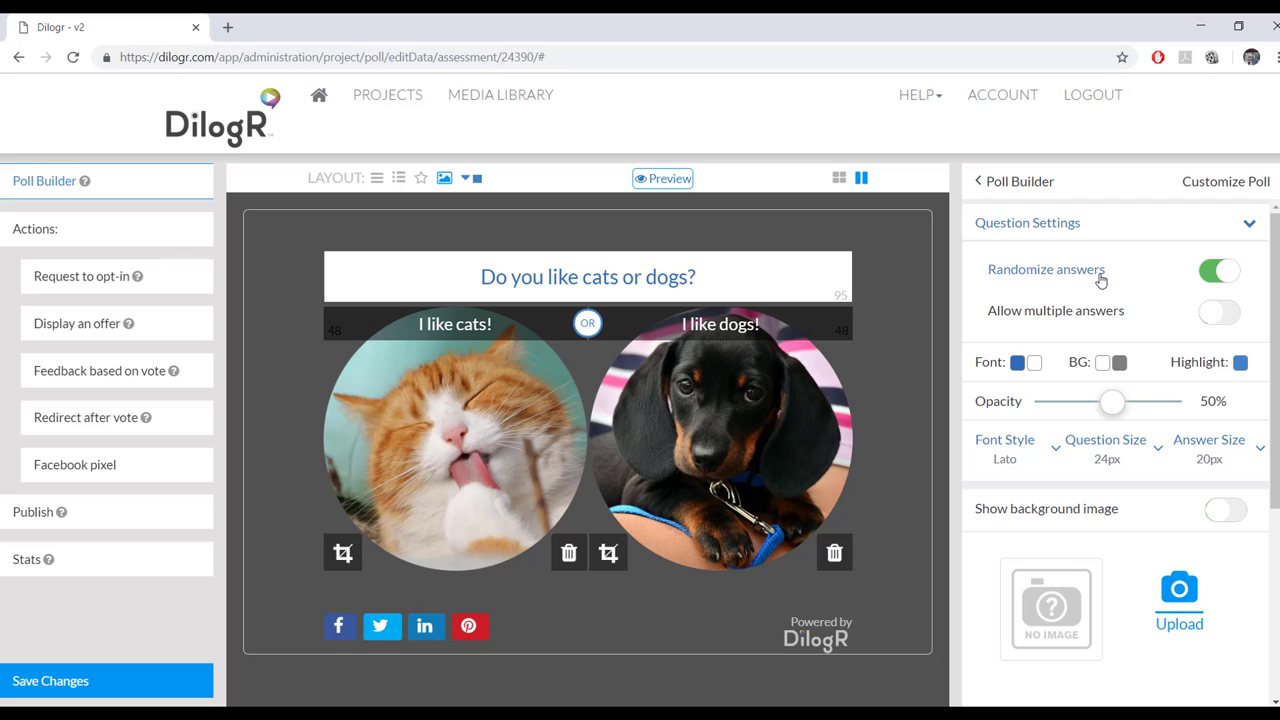
{"action": "left_click", "coordinate": [1212, 316]}
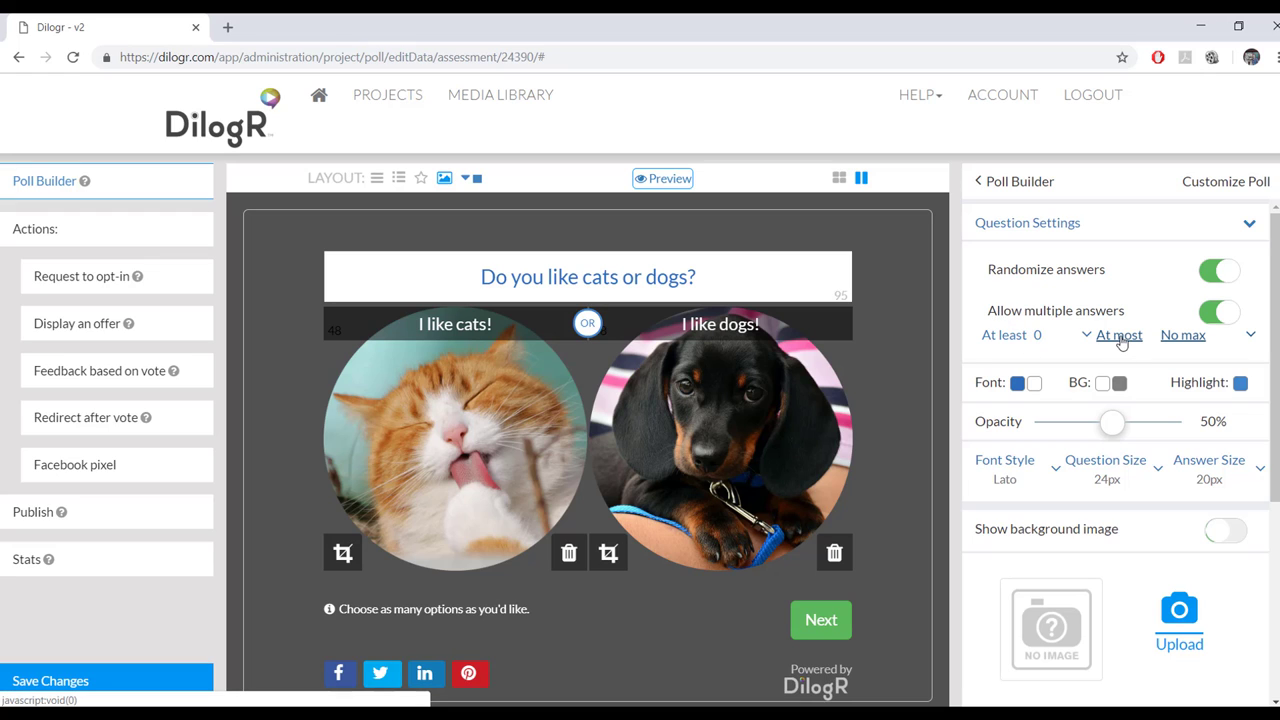
{"action": "left_click", "coordinate": [1218, 313]}
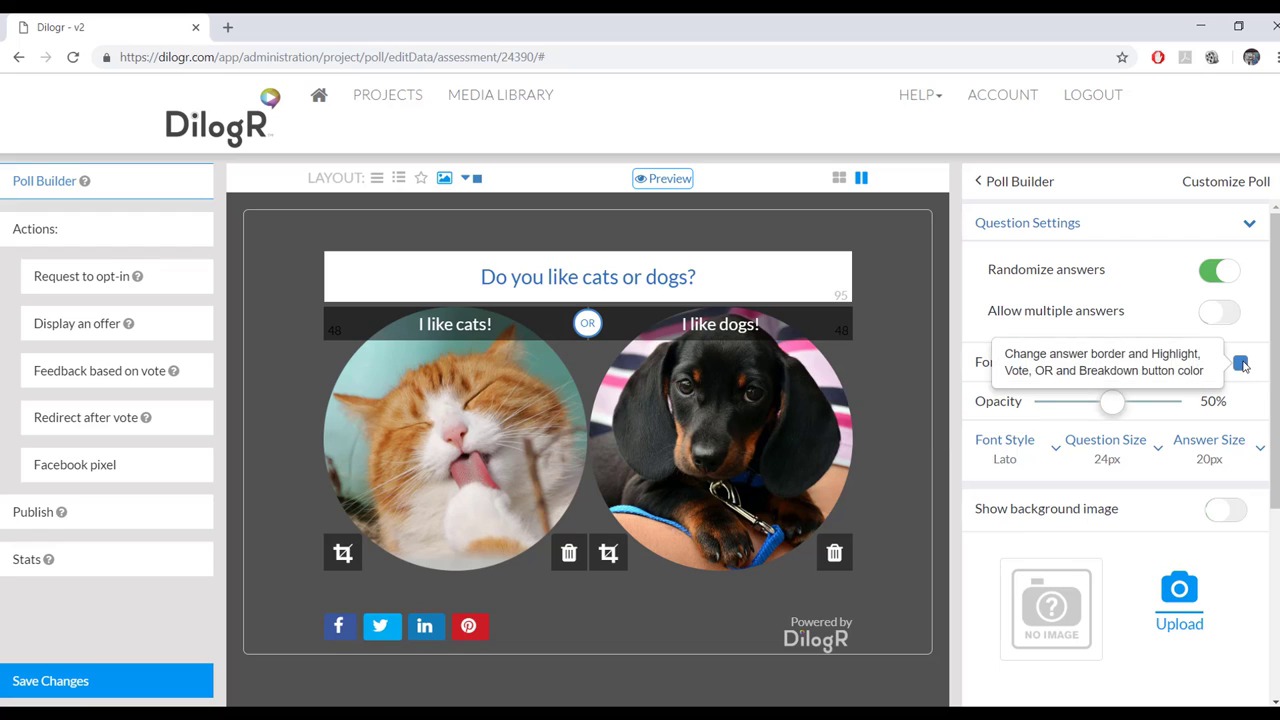
Set the opacity of the answer label background to 69%
{"action": "left_click_drag", "start_coordinate": [1112, 401], "coordinate": [1138, 410]}
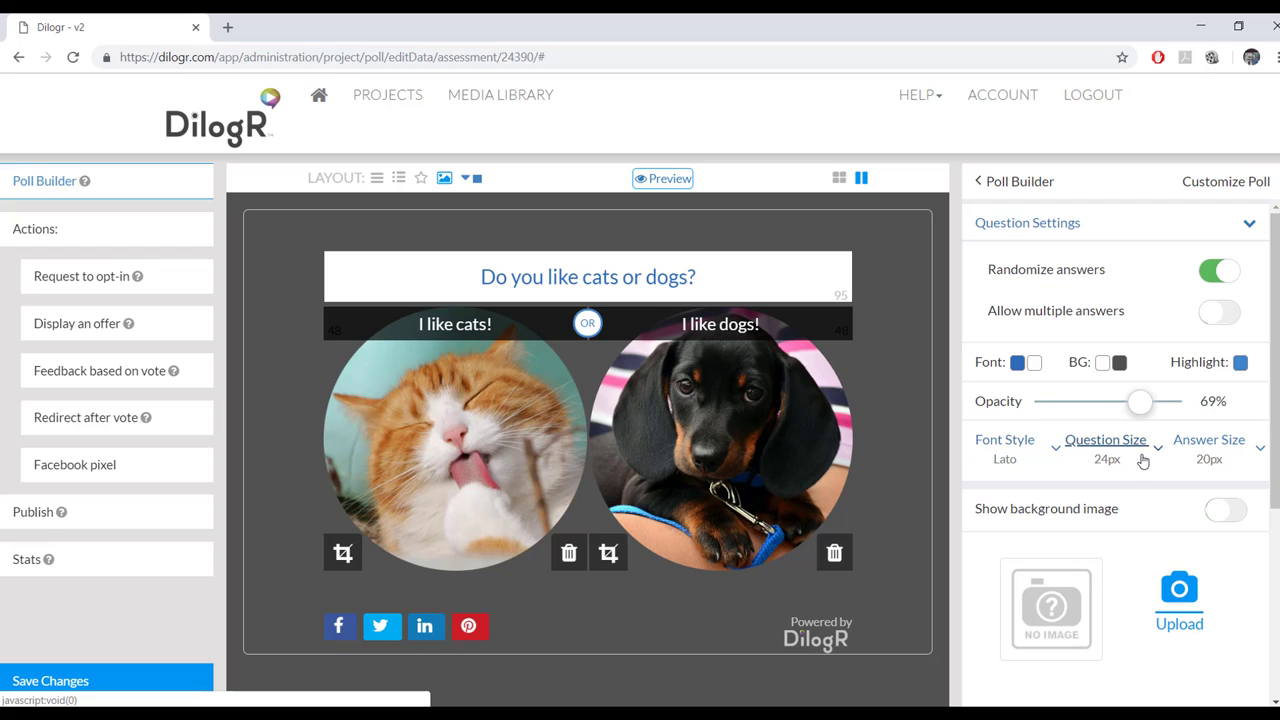
Try showing a background image behind the poll and examine the background color and opacity options
{"action": "scroll", "coordinate": [1220, 458], "scroll_direction": "down", "scroll_amount": 2}
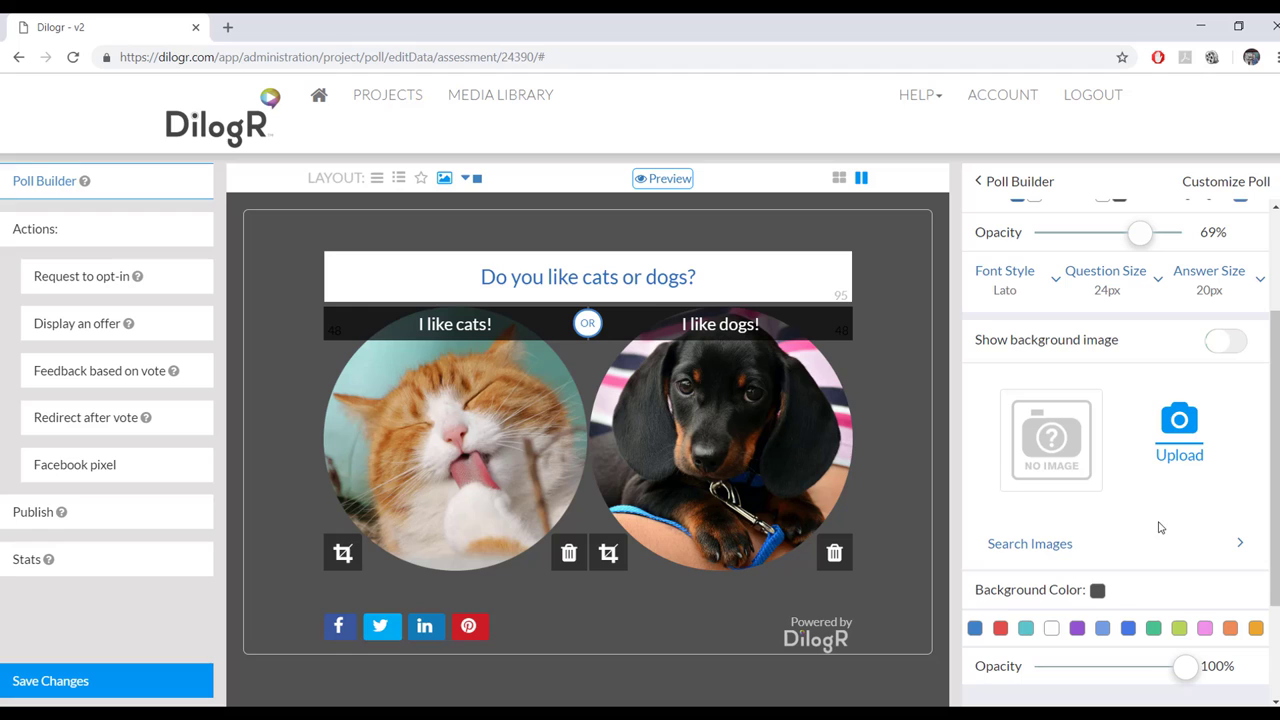
{"action": "left_click", "coordinate": [1225, 344]}
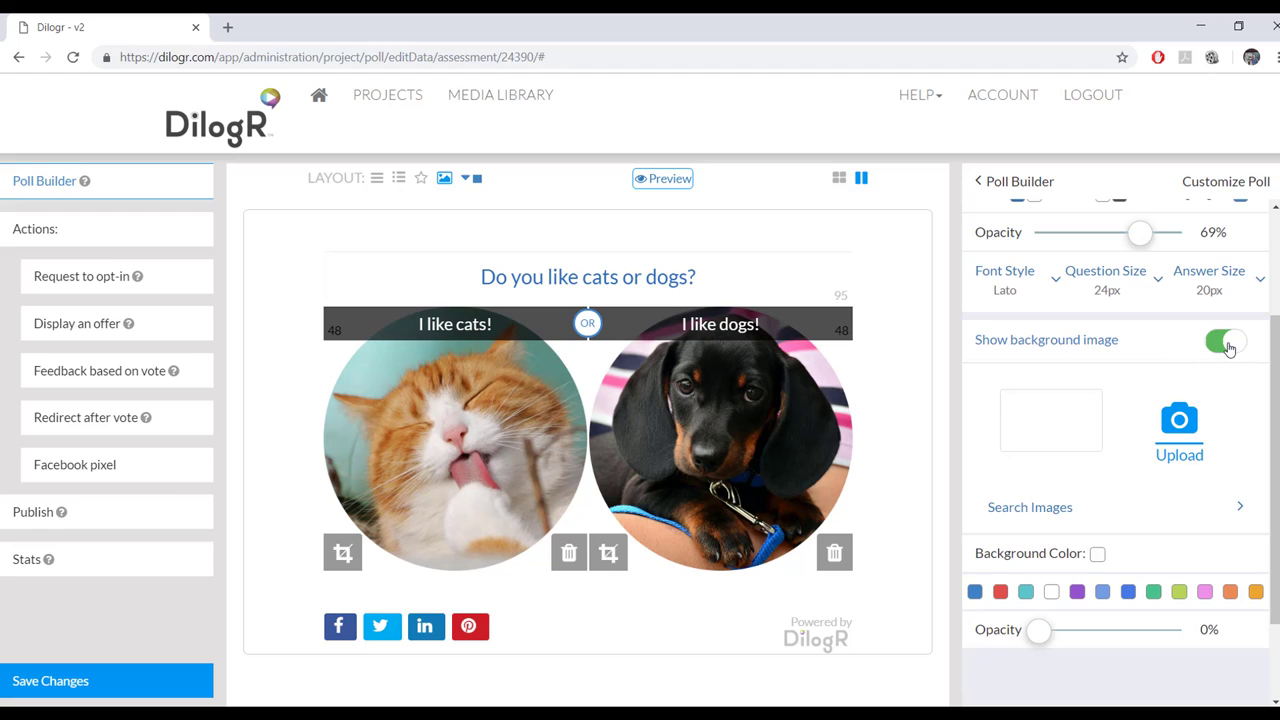
{"action": "left_click", "coordinate": [1227, 345]}
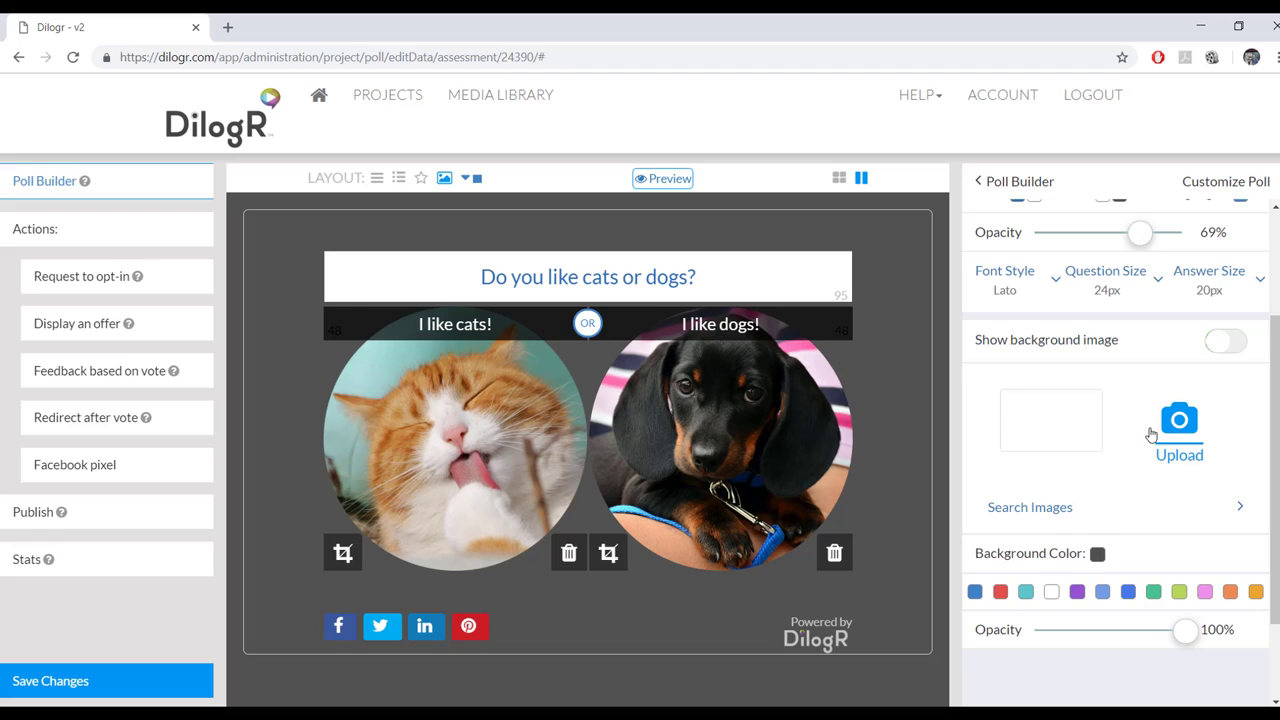
{"action": "scroll", "coordinate": [1151, 434], "scroll_direction": "down", "scroll_amount": 1}
{"action": "scroll", "coordinate": [1151, 434], "scroll_direction": "down", "scroll_amount": 1}
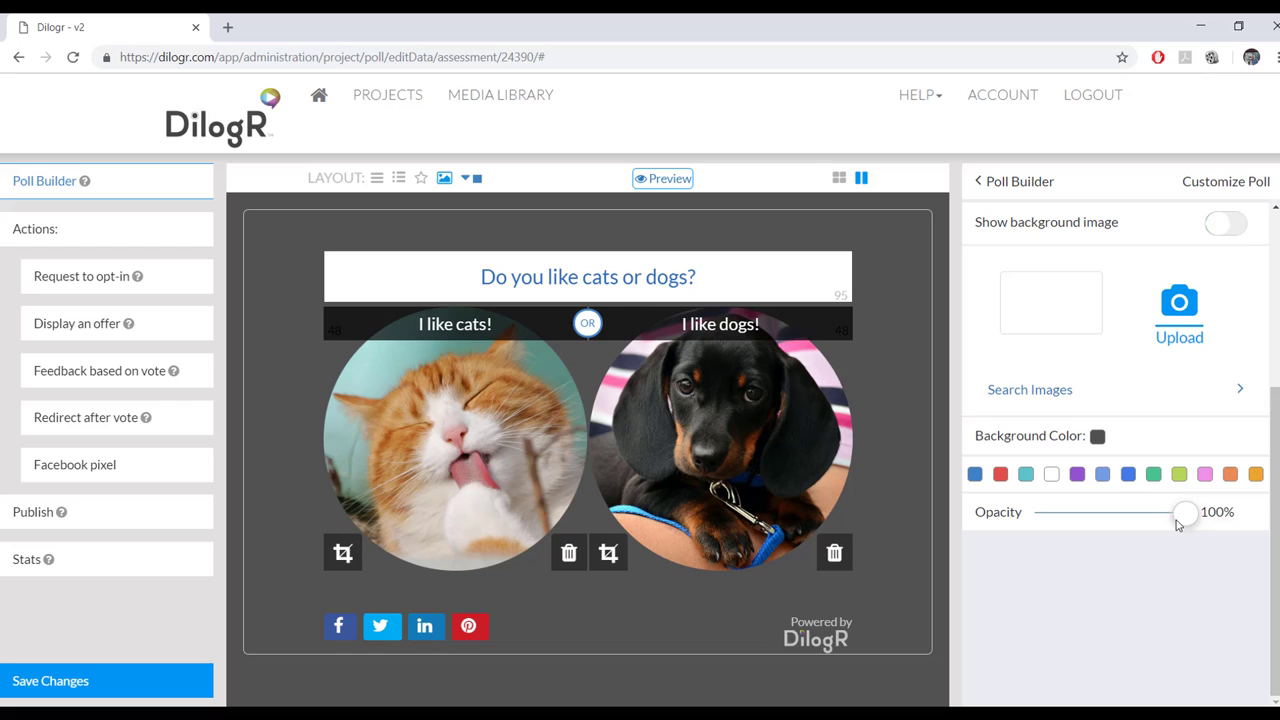
{"action": "mouse_move", "coordinate": [1187, 517]}
{"action": "left_mouse_down"}
{"action": "mouse_move", "coordinate": [1117, 515]}
{"action": "mouse_move", "coordinate": [1190, 517]}
{"action": "left_mouse_up"}
{"action": "scroll", "coordinate": [1092, 538], "scroll_direction": "up", "scroll_amount": 3}
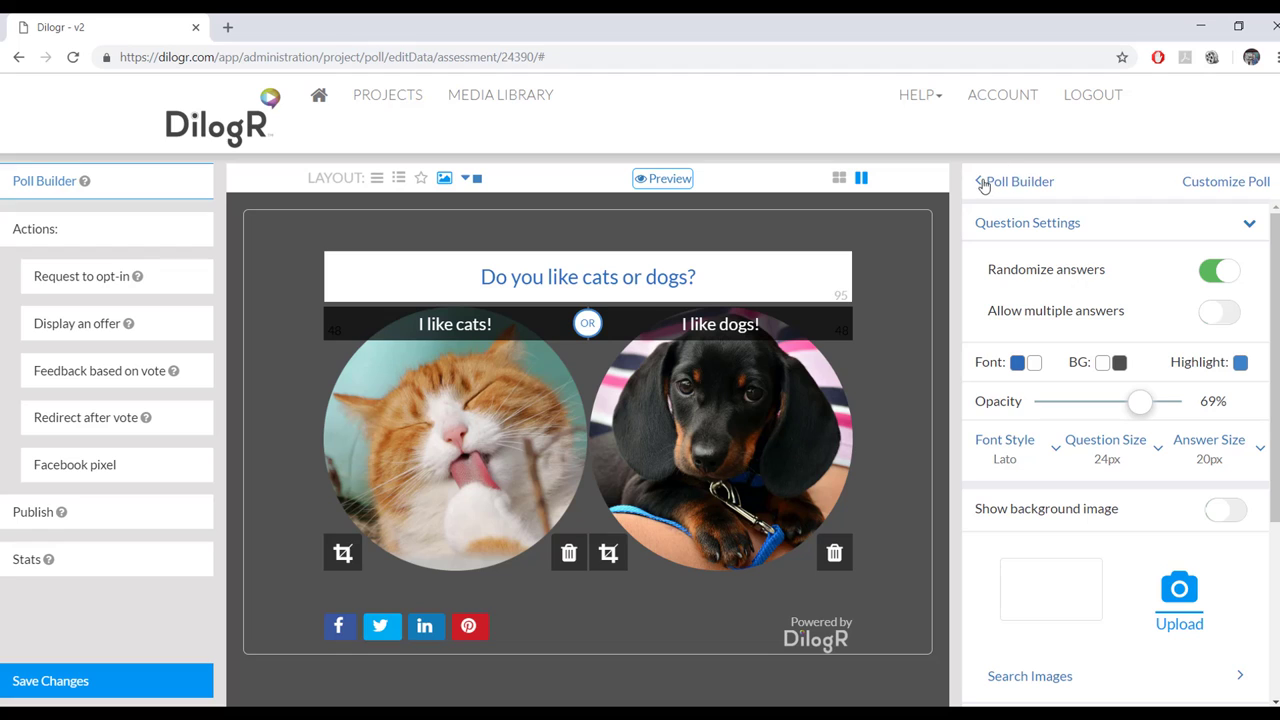
Save the poll changes and return to the main Poll Builder options
{"action": "left_click", "coordinate": [80, 686]}
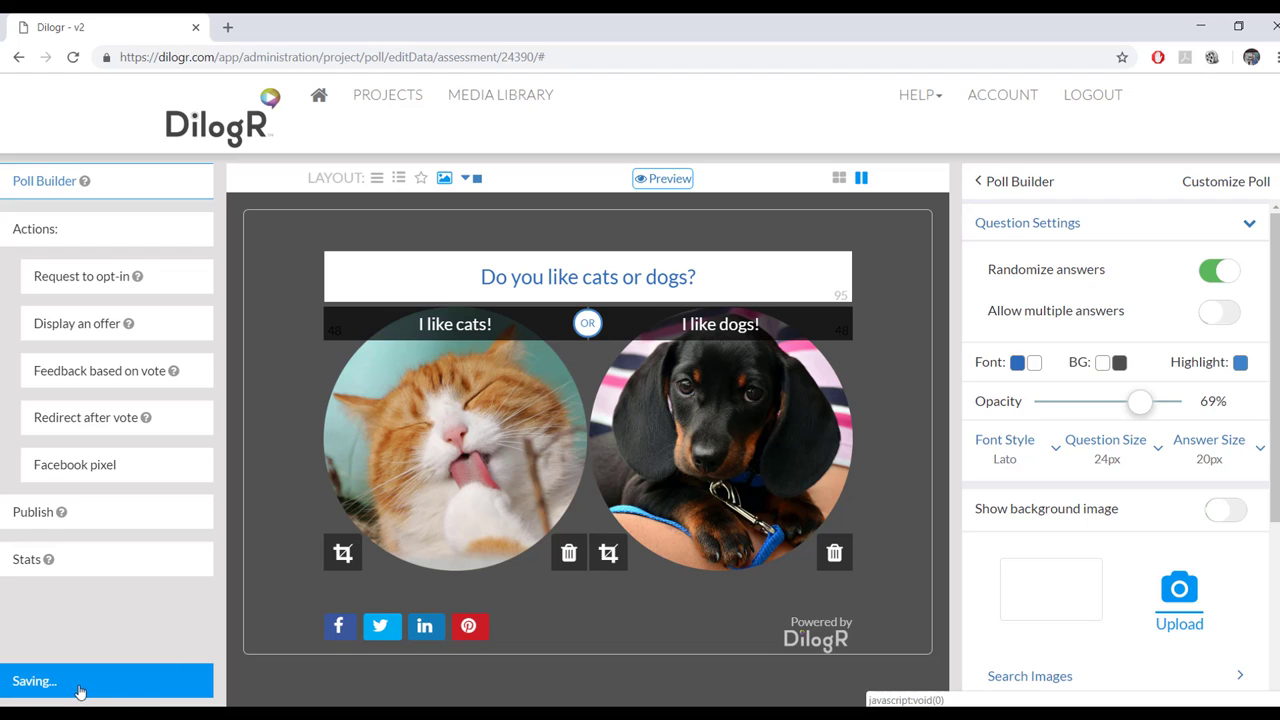
{"action": "left_click", "coordinate": [1007, 186]}
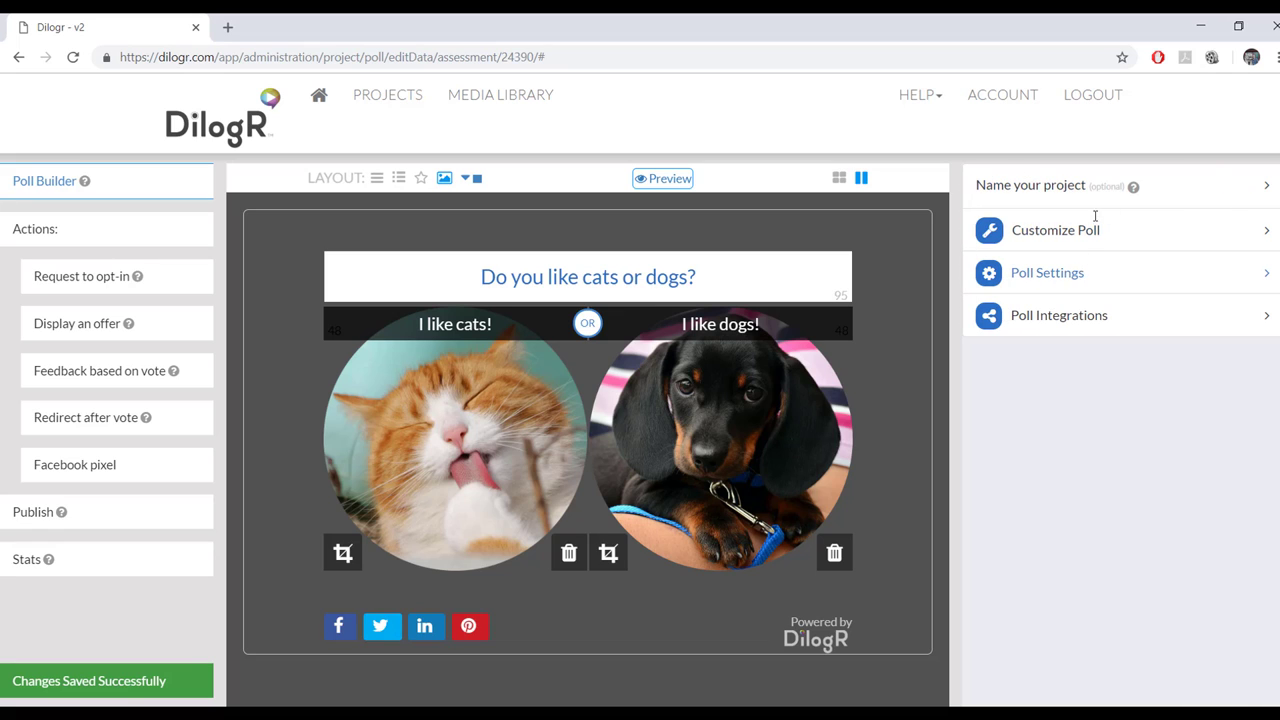
{"action": "left_click", "coordinate": [1237, 236]}
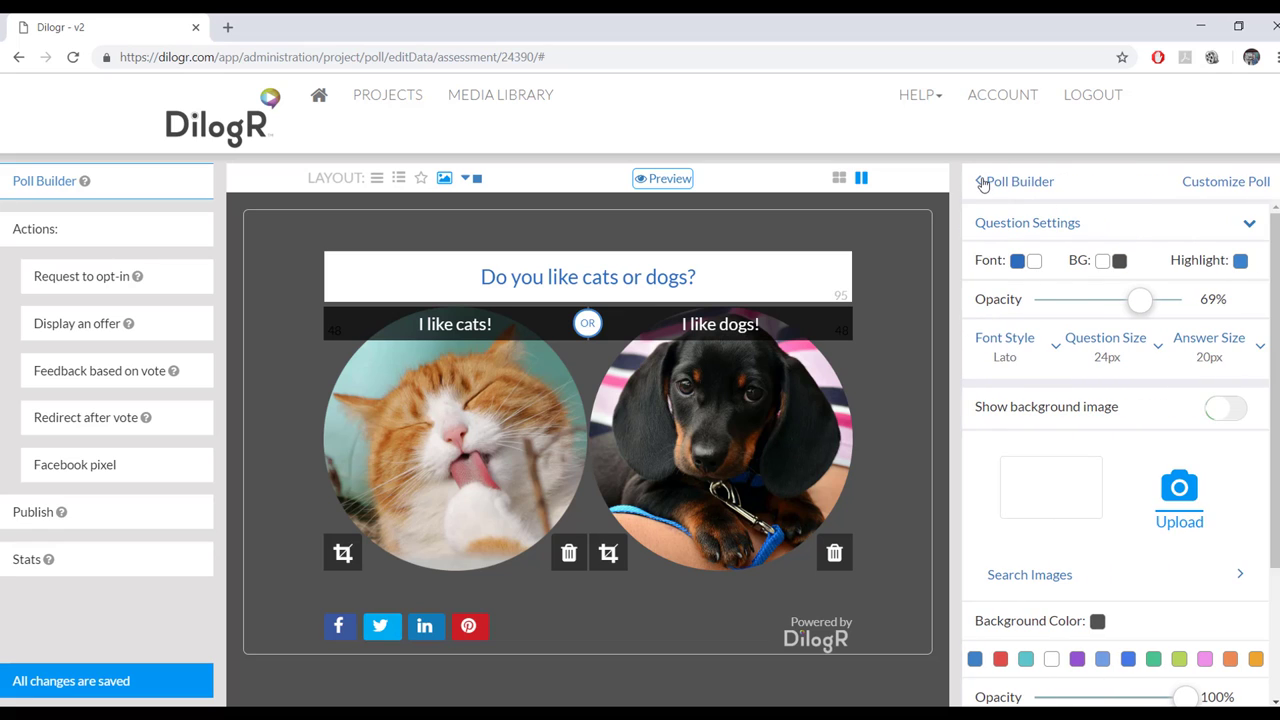
{"action": "left_click", "coordinate": [988, 184]}
Examine the poll's Display Settings, including the title, answer label, results, breakdown and privacy options
{"action": "left_click", "coordinate": [1108, 276]}
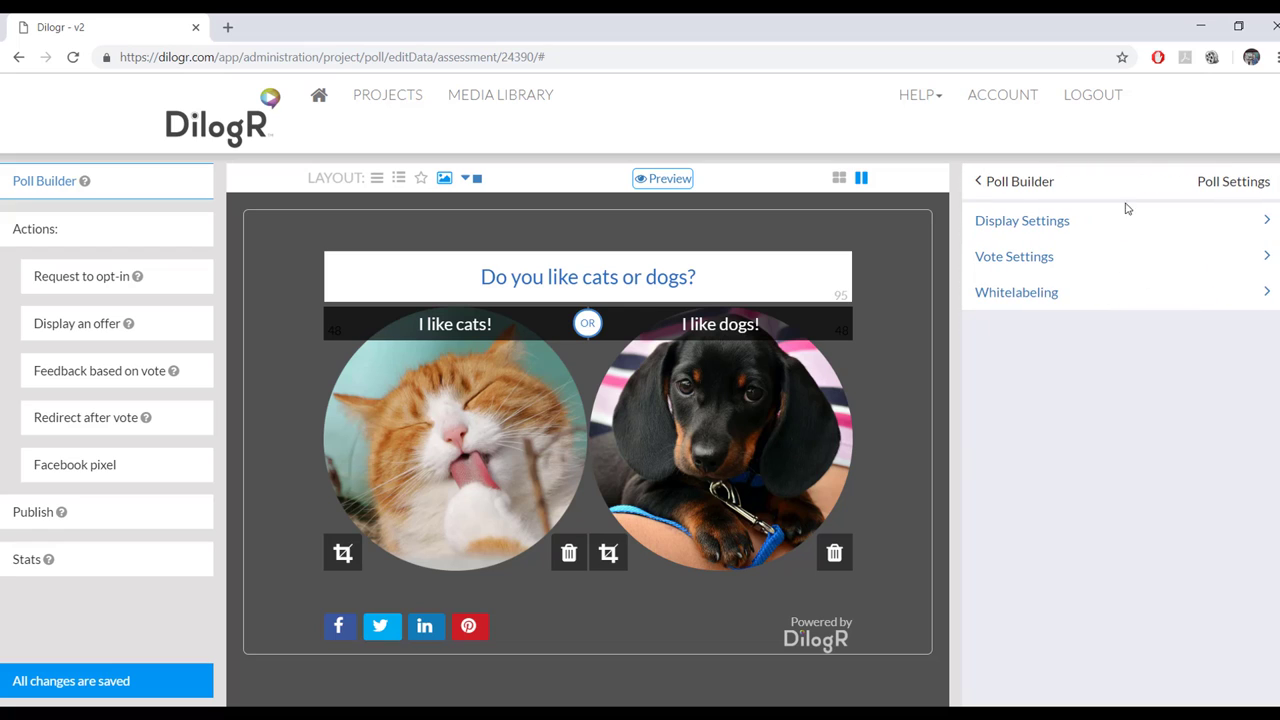
{"action": "left_click", "coordinate": [1038, 224]}
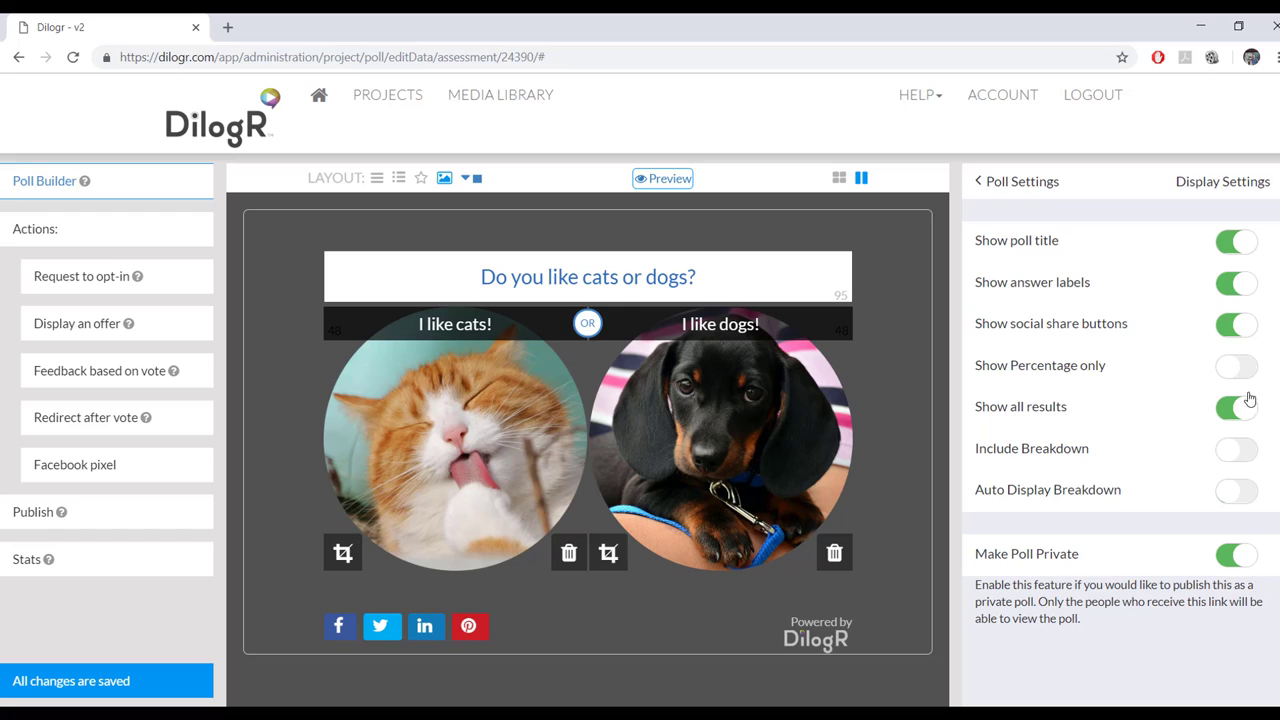
{"action": "left_click", "coordinate": [1010, 193]}
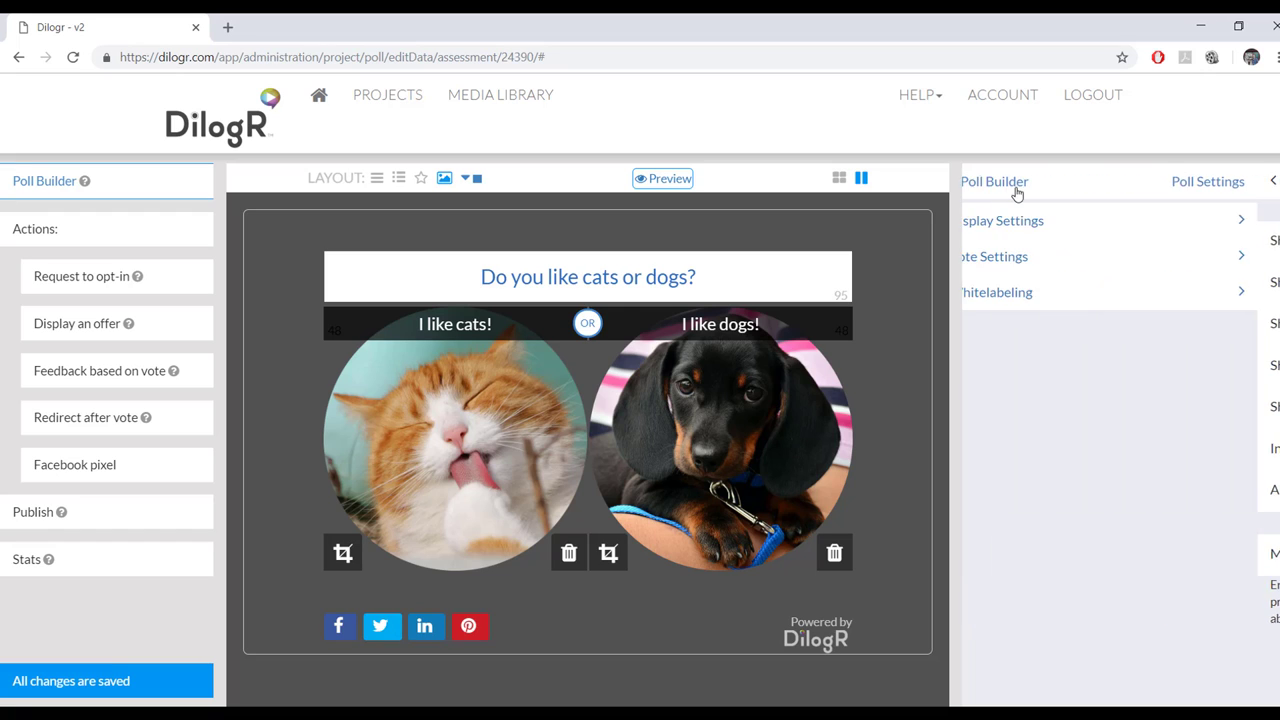
Try limiting the poll to a start and end date in the Vote Settings
{"action": "left_click", "coordinate": [1044, 262]}
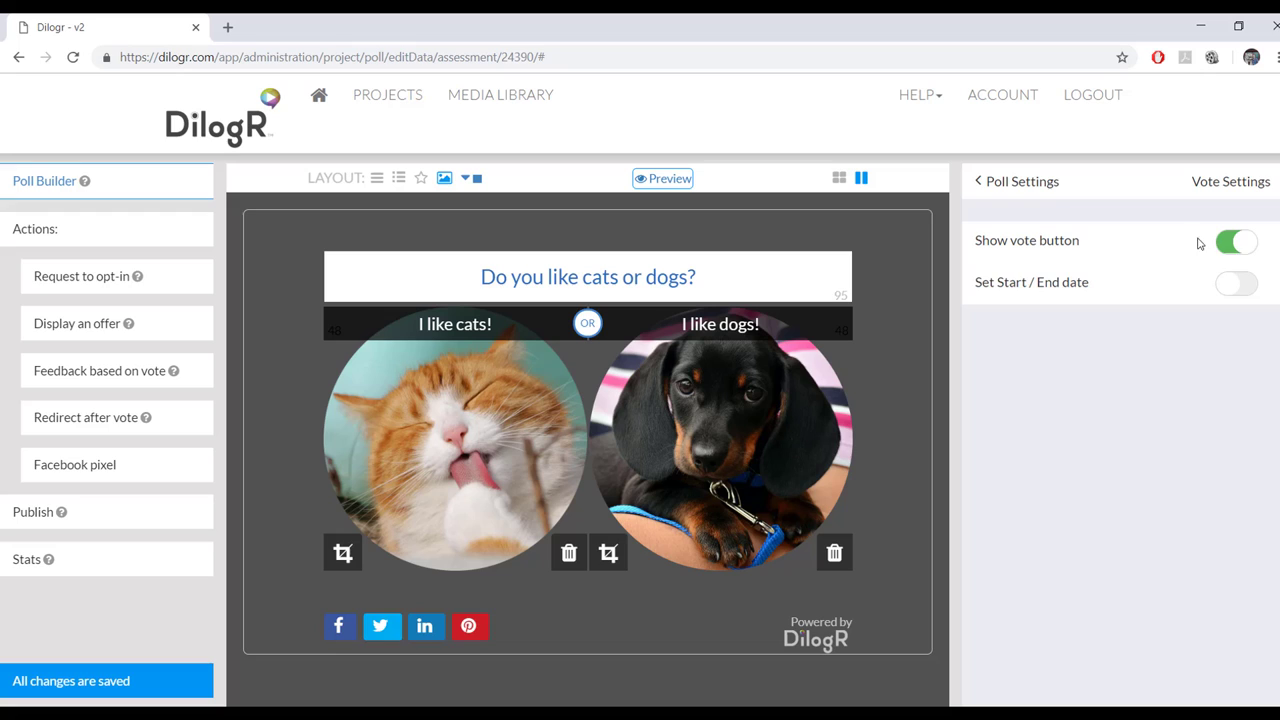
{"action": "left_click", "coordinate": [1234, 293]}
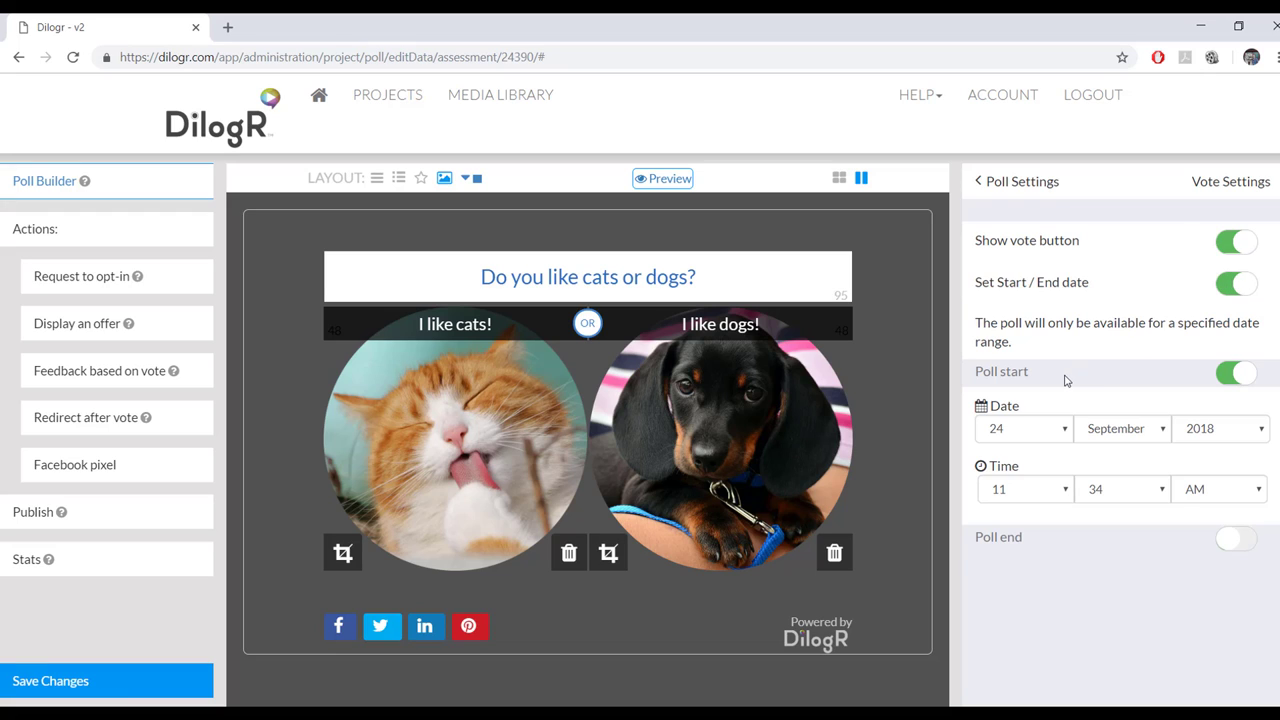
{"action": "left_click", "coordinate": [1236, 540]}
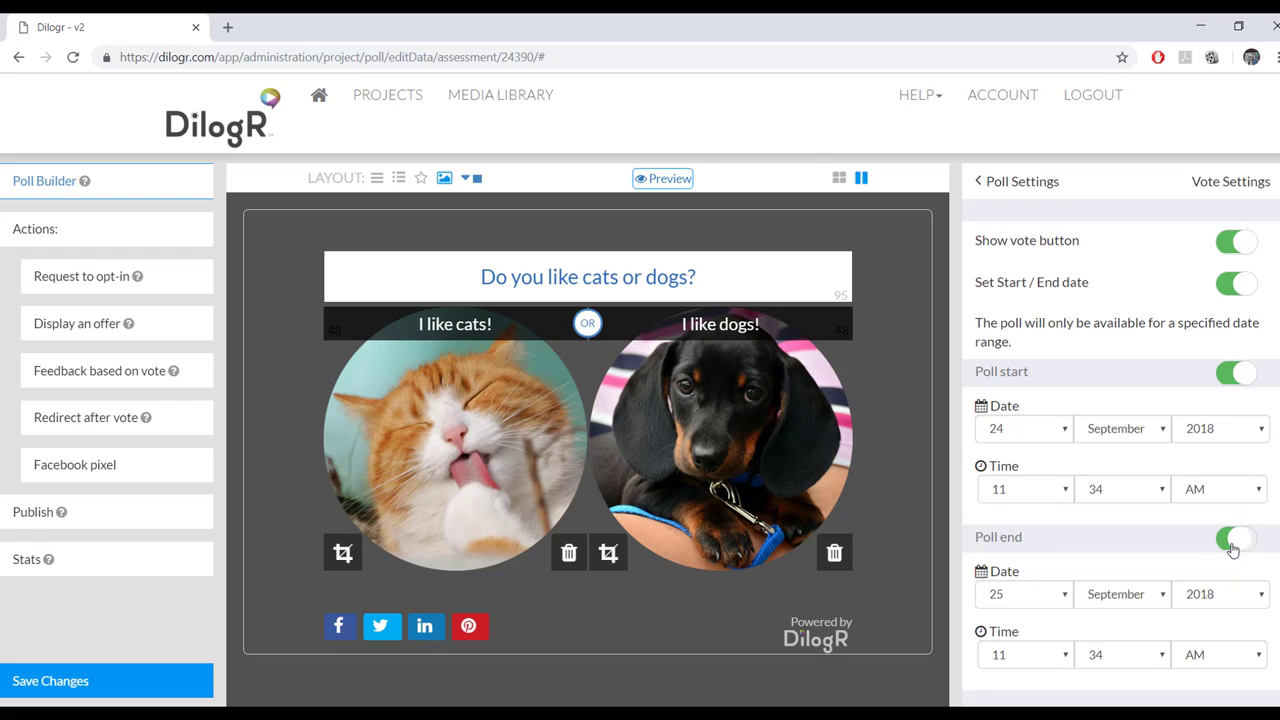
{"action": "scroll", "coordinate": [1184, 532], "scroll_direction": "down", "scroll_amount": 1}
{"action": "scroll", "coordinate": [1184, 532], "scroll_direction": "up", "scroll_amount": 1}
{"action": "left_click", "coordinate": [1236, 538]}
{"action": "left_click", "coordinate": [1236, 283]}
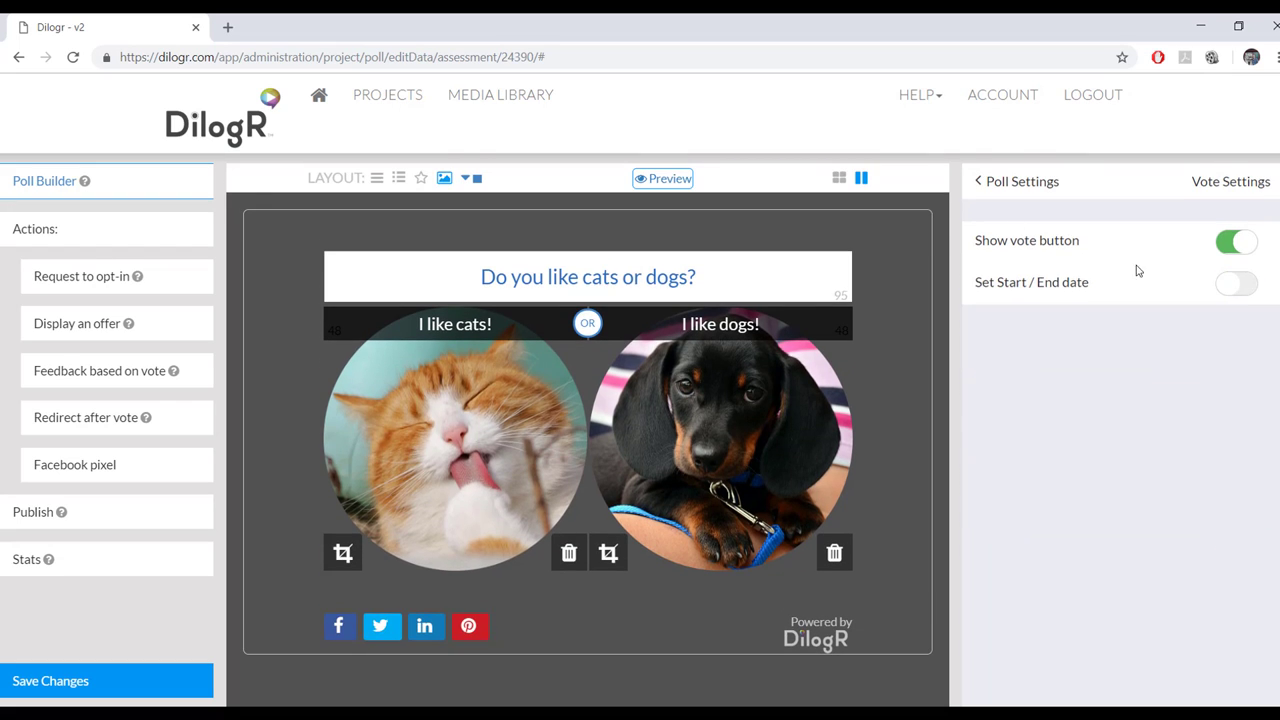
{"action": "left_click", "coordinate": [984, 181]}
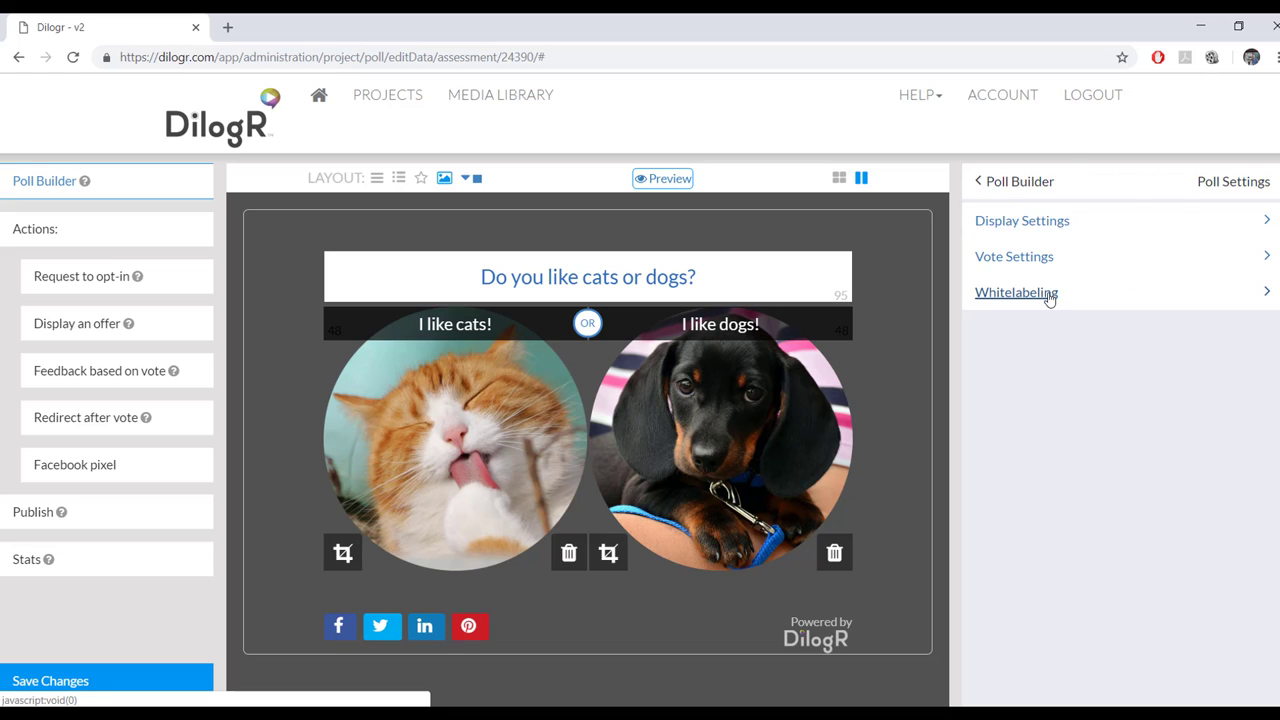
Examine the logo choices in the poll's Whitelabeling settings
{"action": "left_click", "coordinate": [1049, 300]}
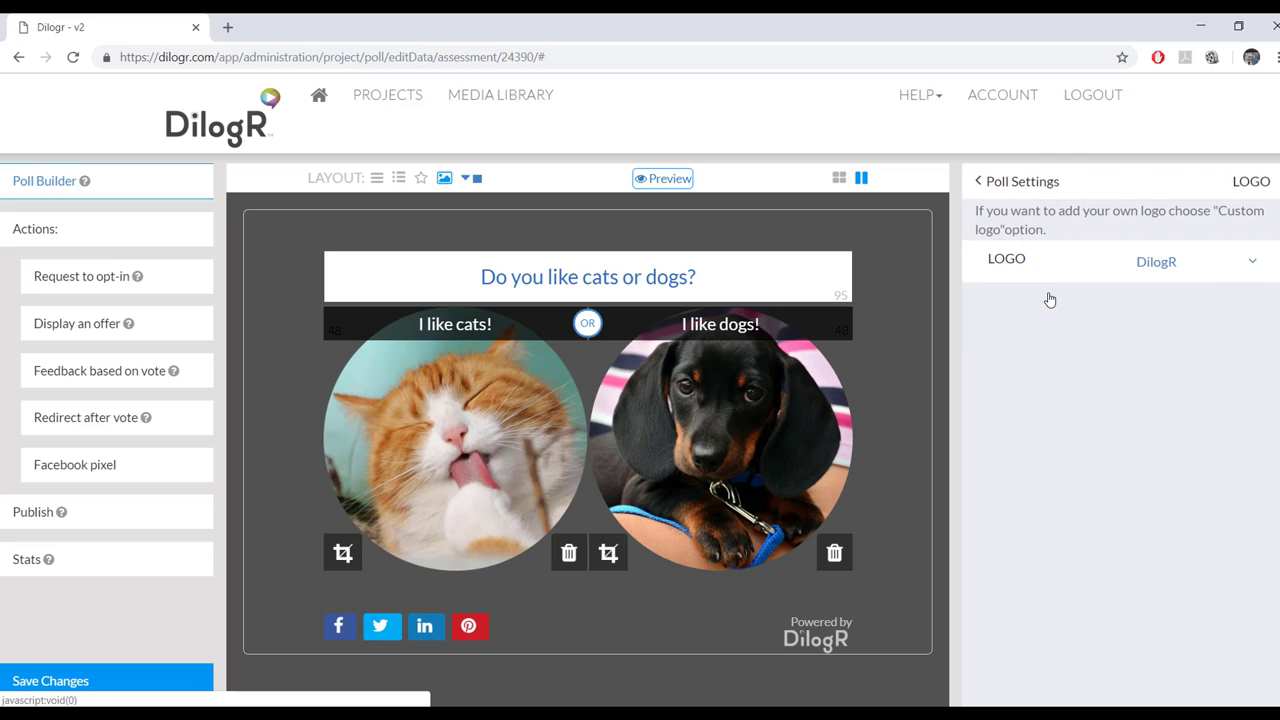
{"action": "left_click", "coordinate": [1254, 263]}
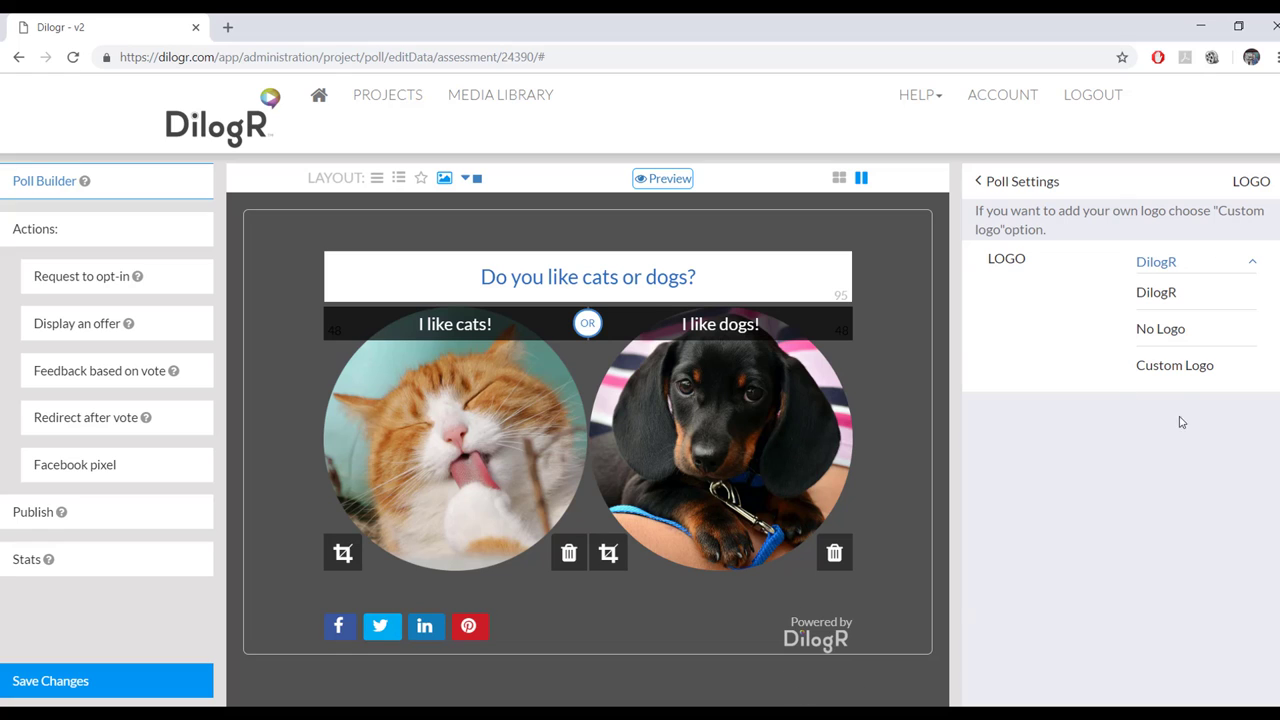
{"action": "left_click", "coordinate": [980, 181]}
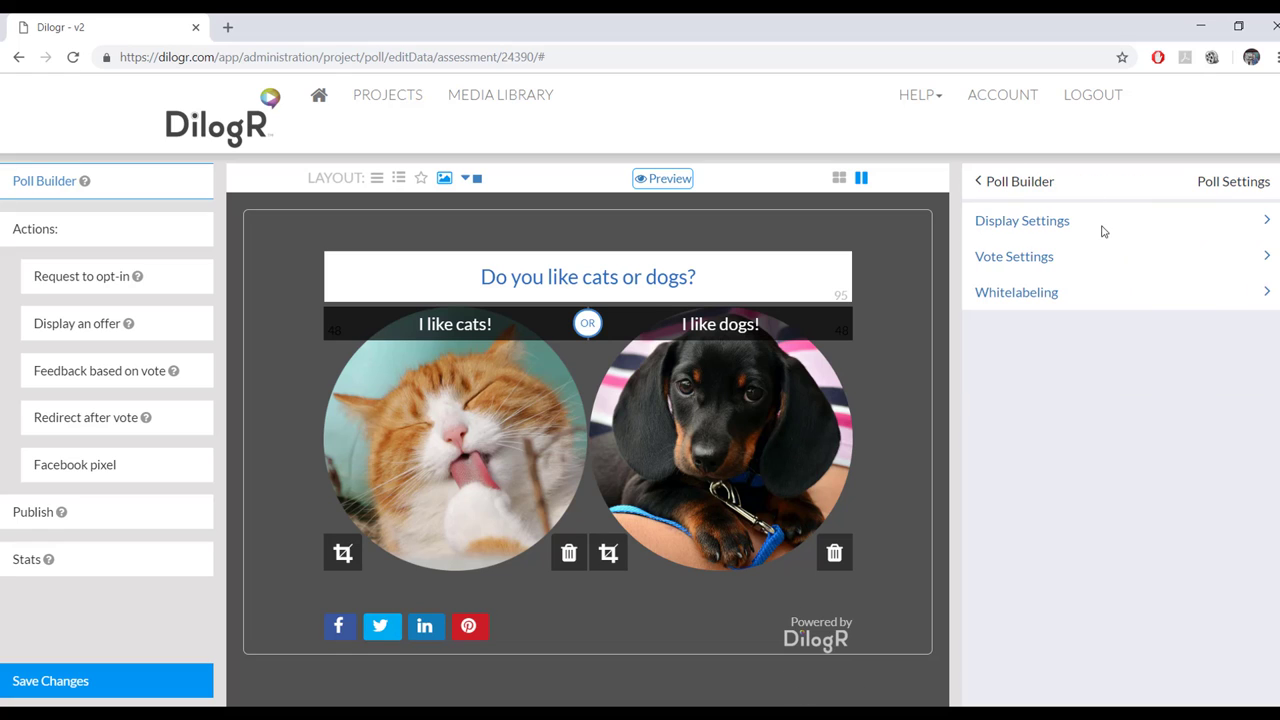
{"action": "left_click", "coordinate": [1052, 258]}
{"action": "left_click", "coordinate": [979, 182]}
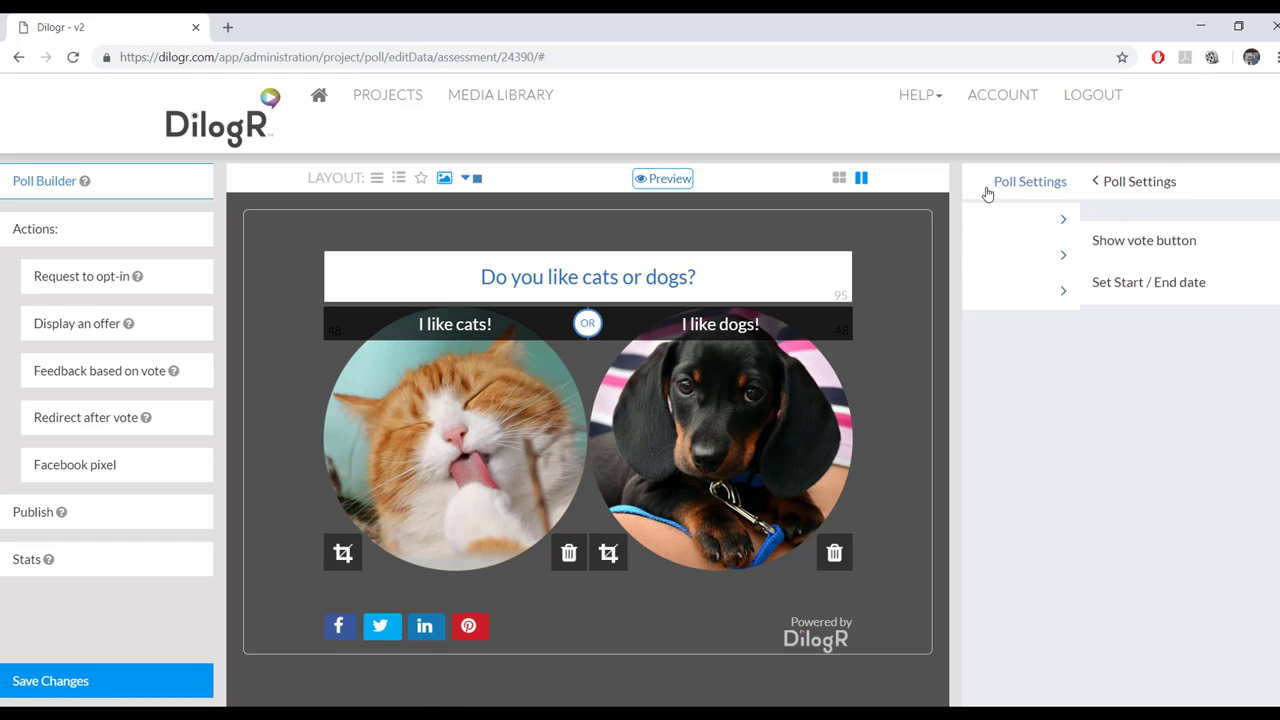
Review the poll's Display Settings again and return to the main Poll Builder options
{"action": "left_click", "coordinate": [1040, 226]}
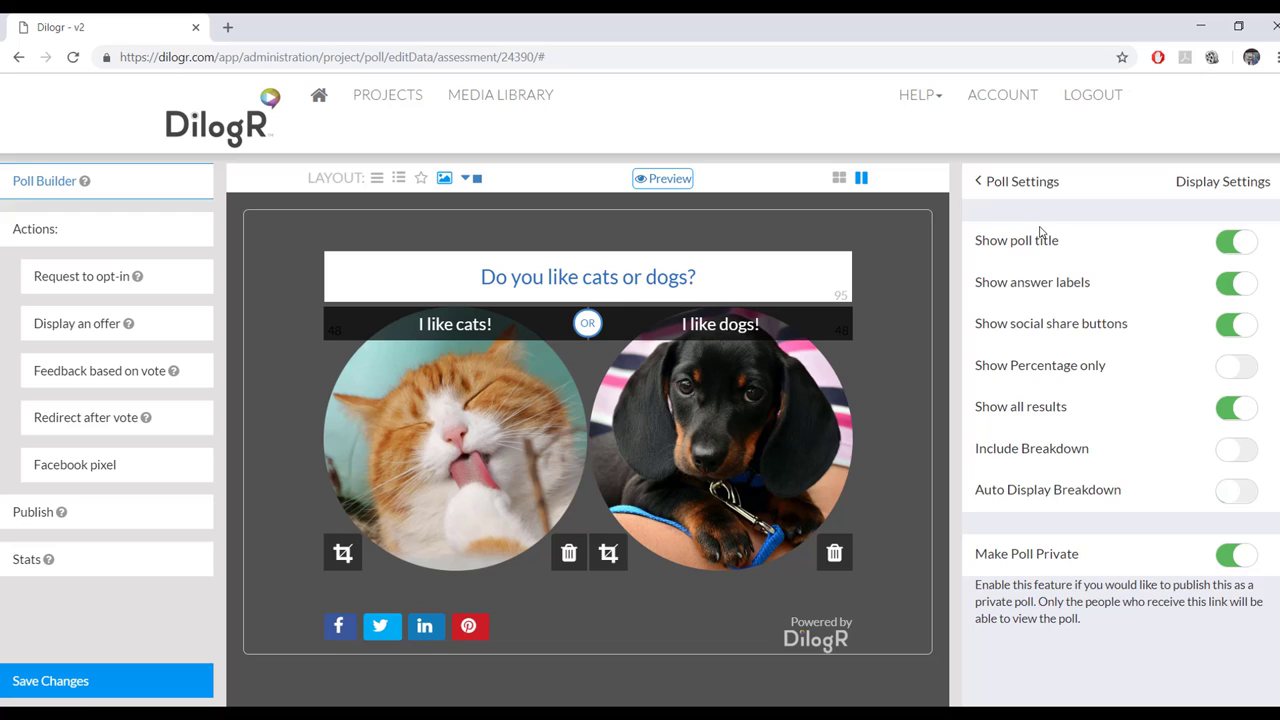
{"action": "left_click", "coordinate": [978, 181]}
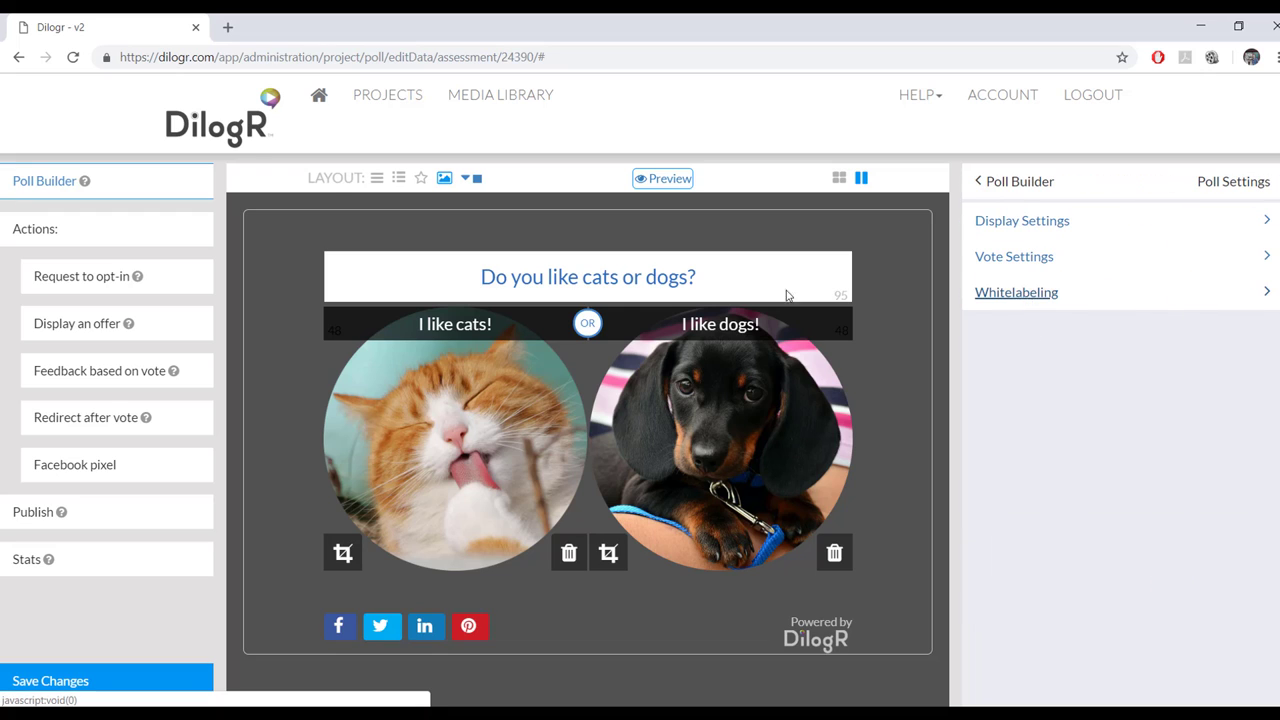
{"action": "left_click", "coordinate": [986, 182]}
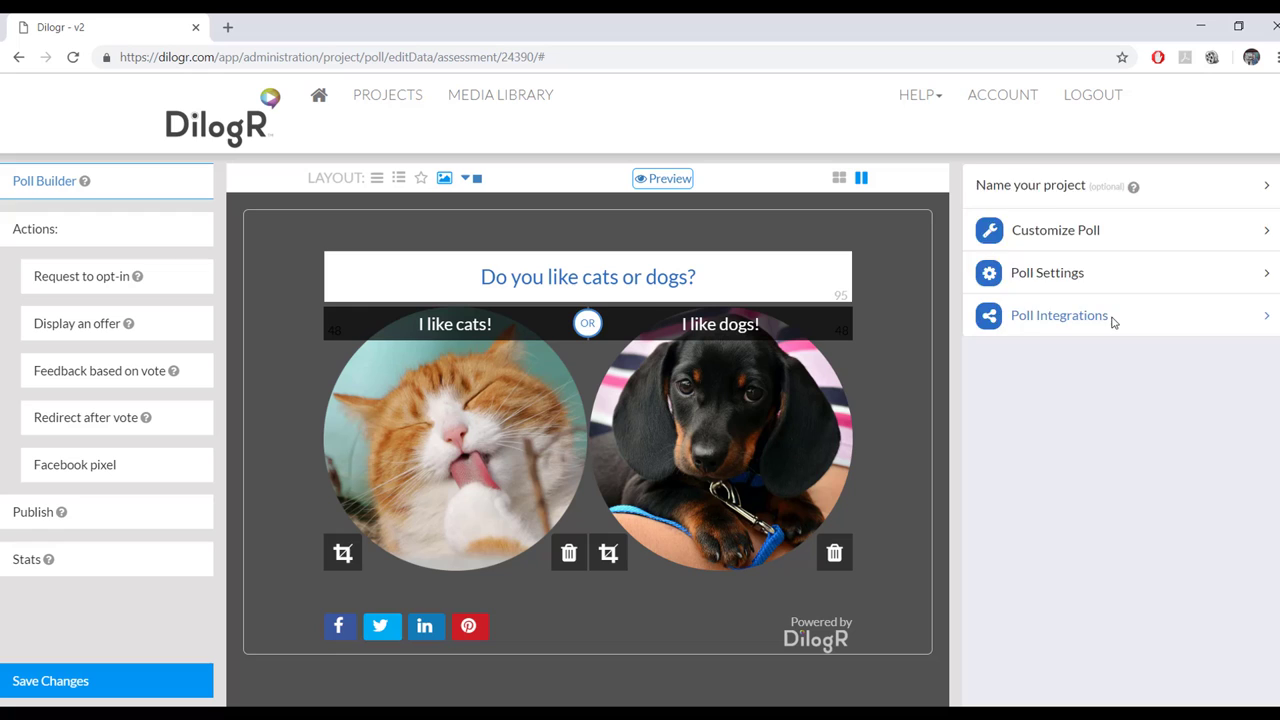
Try enabling Poll Integrations and examine the available email, marketing and CRM systems
{"action": "left_click", "coordinate": [1060, 315]}
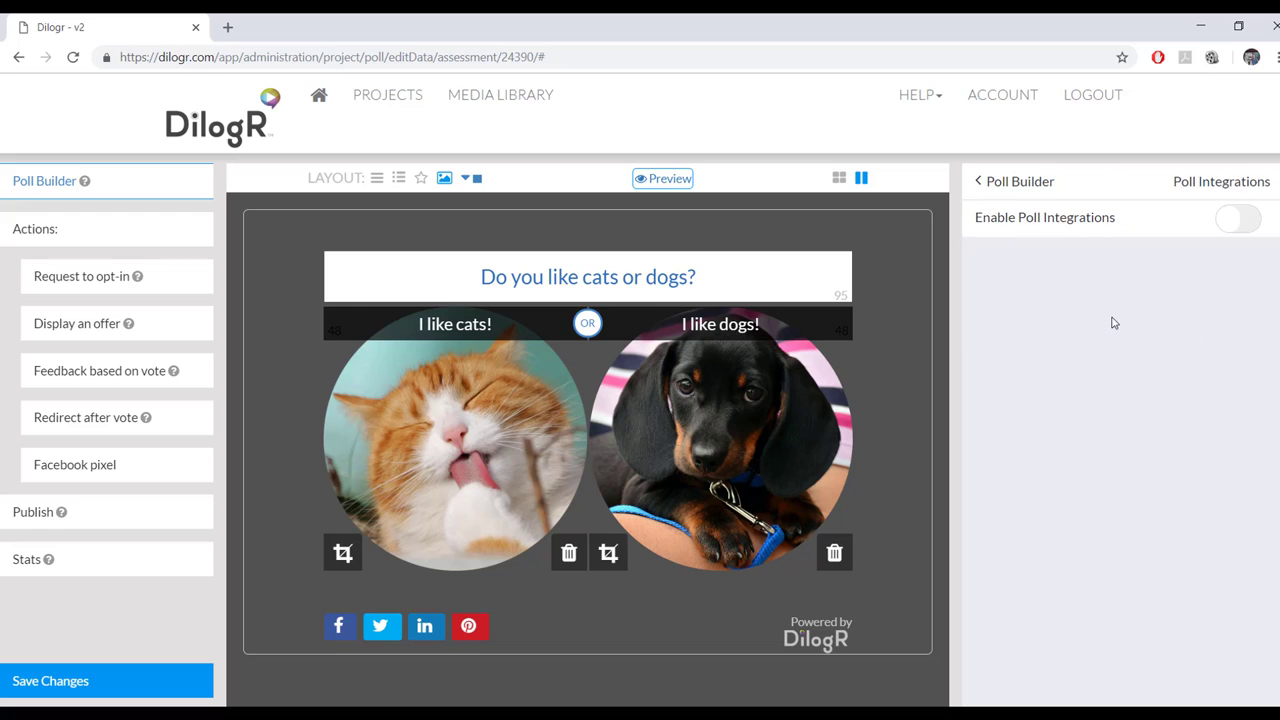
{"action": "left_click", "coordinate": [1234, 232]}
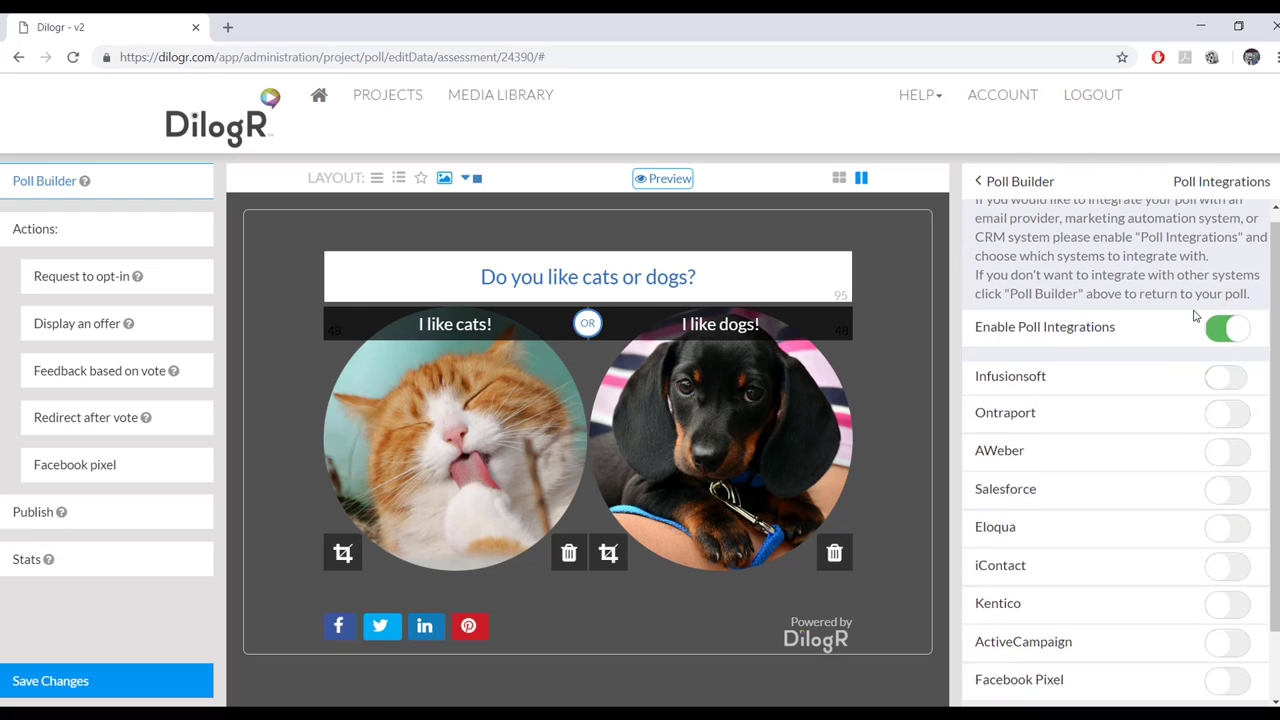
{"action": "scroll", "coordinate": [1193, 316], "scroll_direction": "down", "scroll_amount": 2}
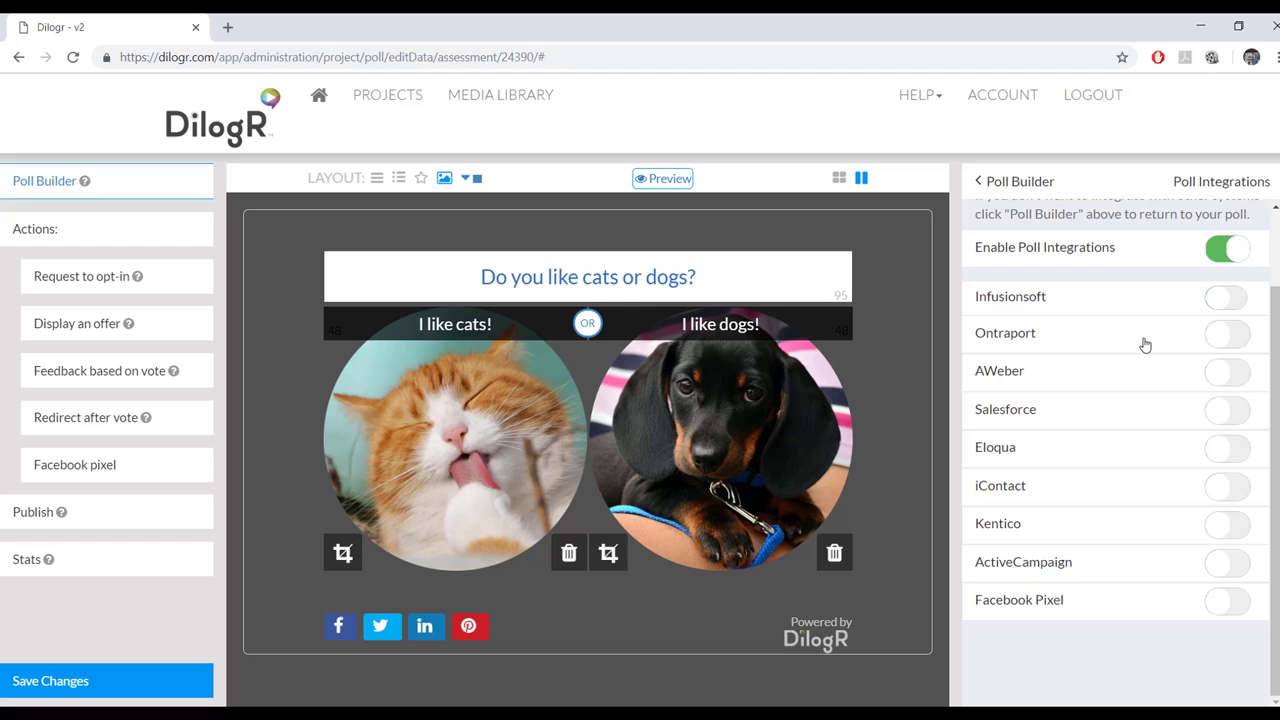
{"action": "scroll", "coordinate": [1145, 344], "scroll_direction": "up", "scroll_amount": 2}
{"action": "left_click", "coordinate": [1234, 339]}
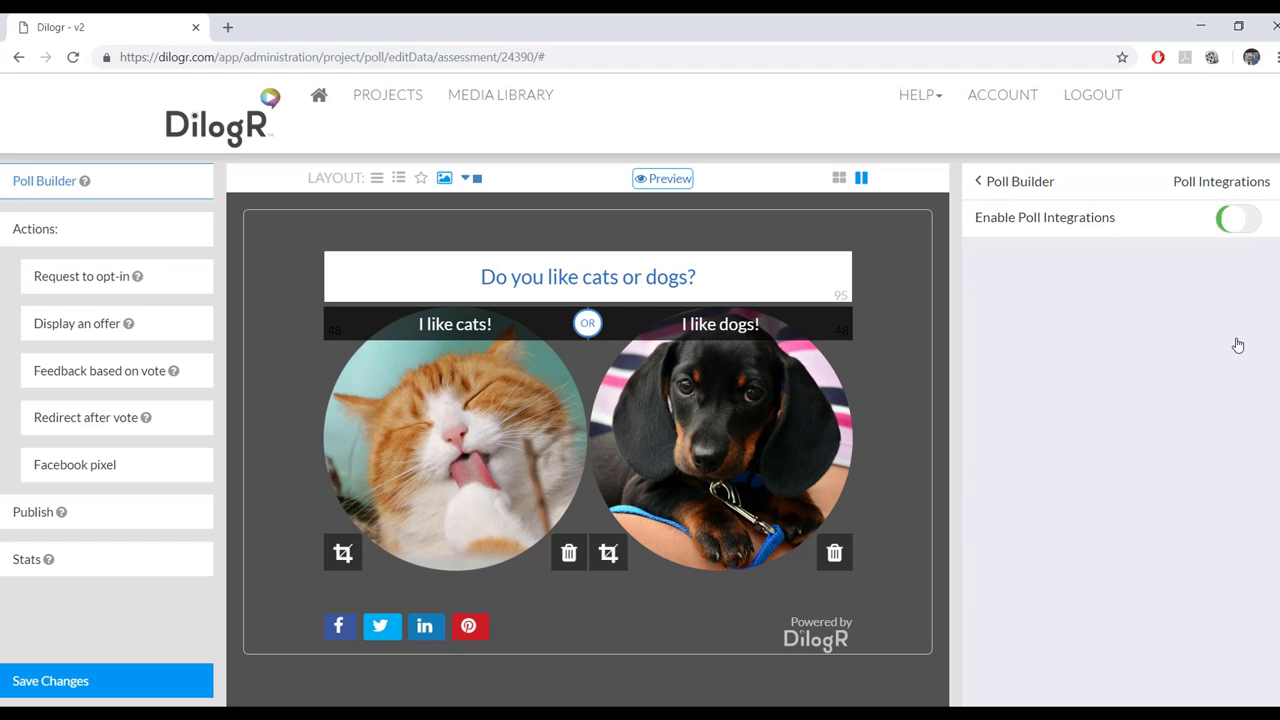
{"action": "left_click", "coordinate": [1011, 181]}
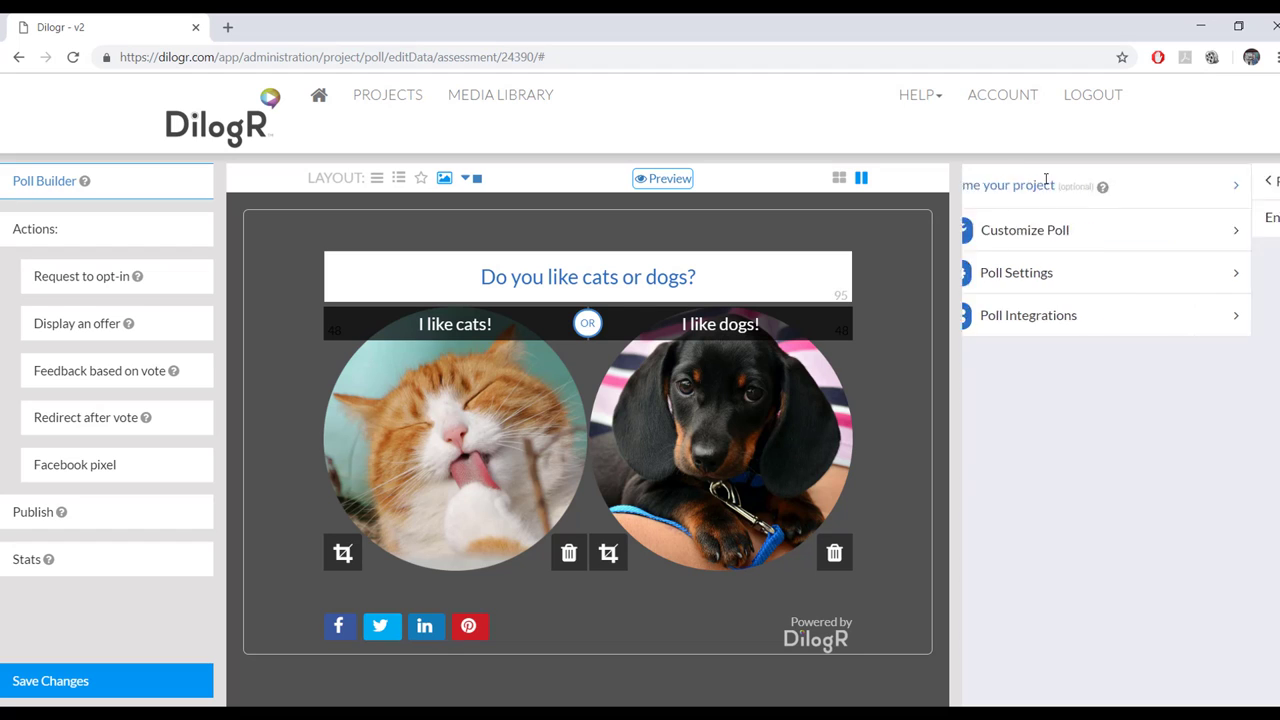
{"action": "left_click", "coordinate": [1096, 235]}
{"action": "left_click", "coordinate": [988, 181]}
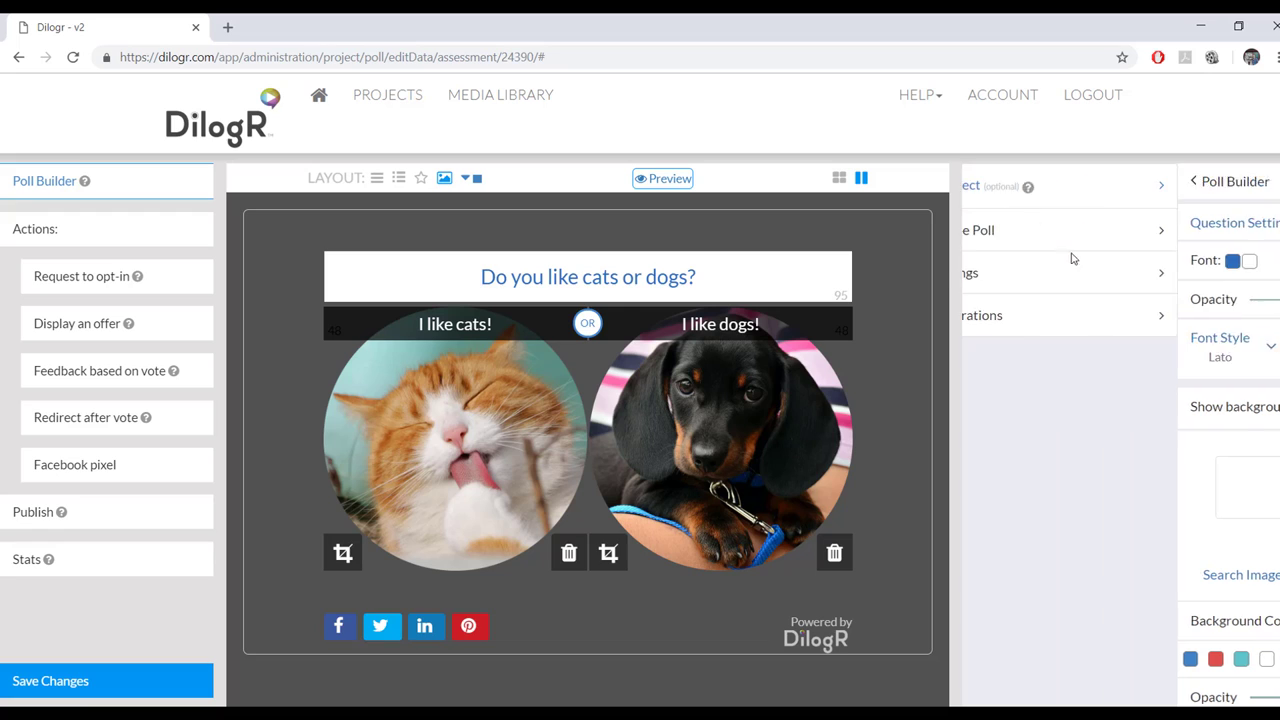
{"action": "left_click", "coordinate": [1078, 276]}
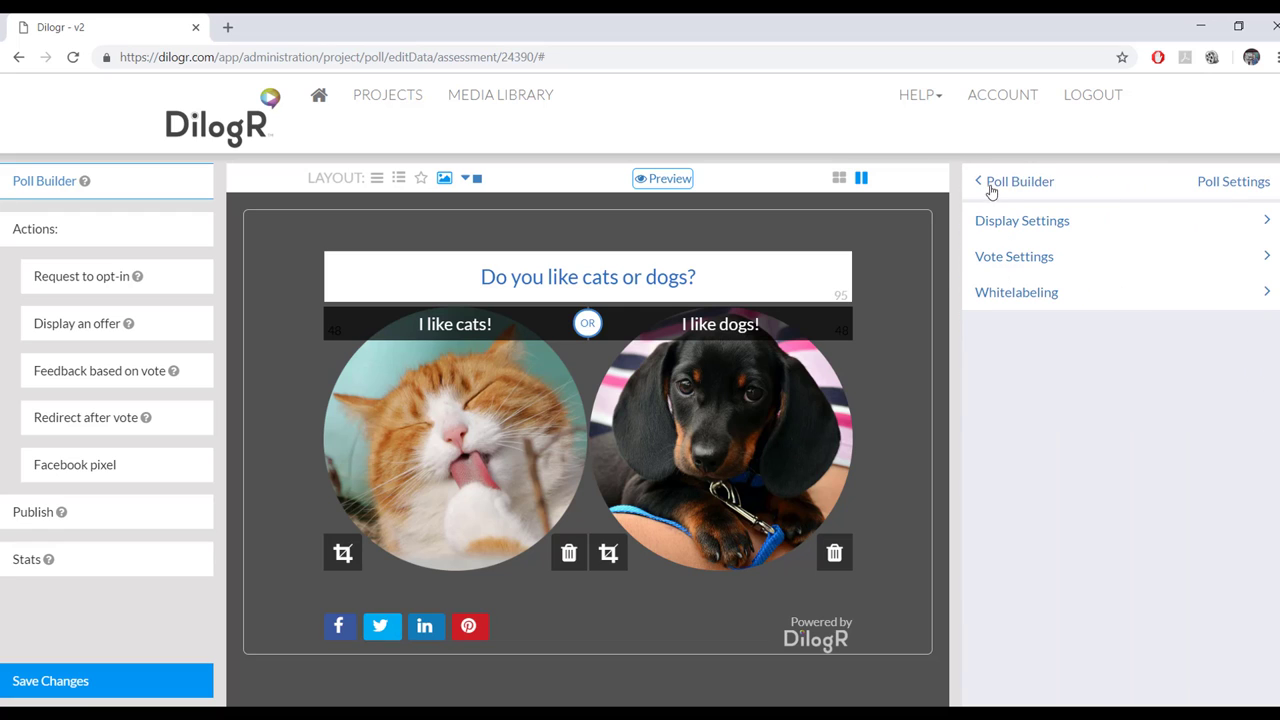
{"action": "left_click", "coordinate": [991, 186]}
{"action": "left_click", "coordinate": [1070, 318]}
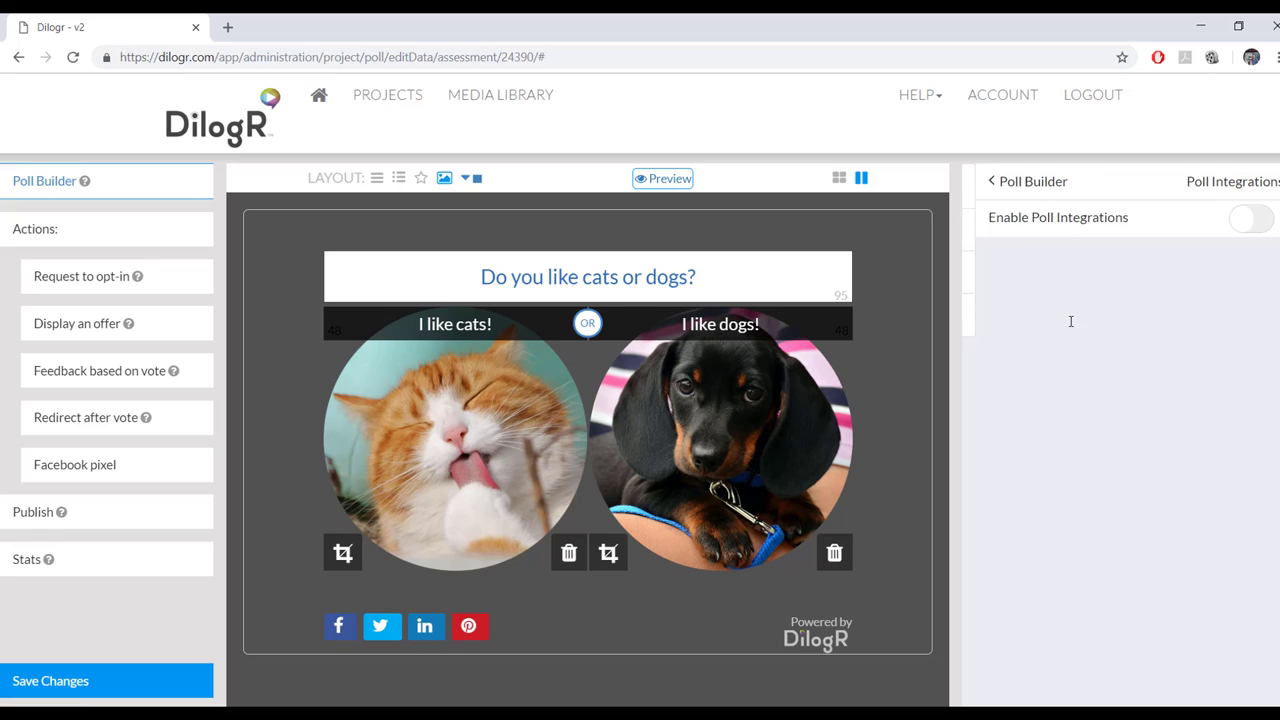
{"action": "left_click", "coordinate": [982, 186]}
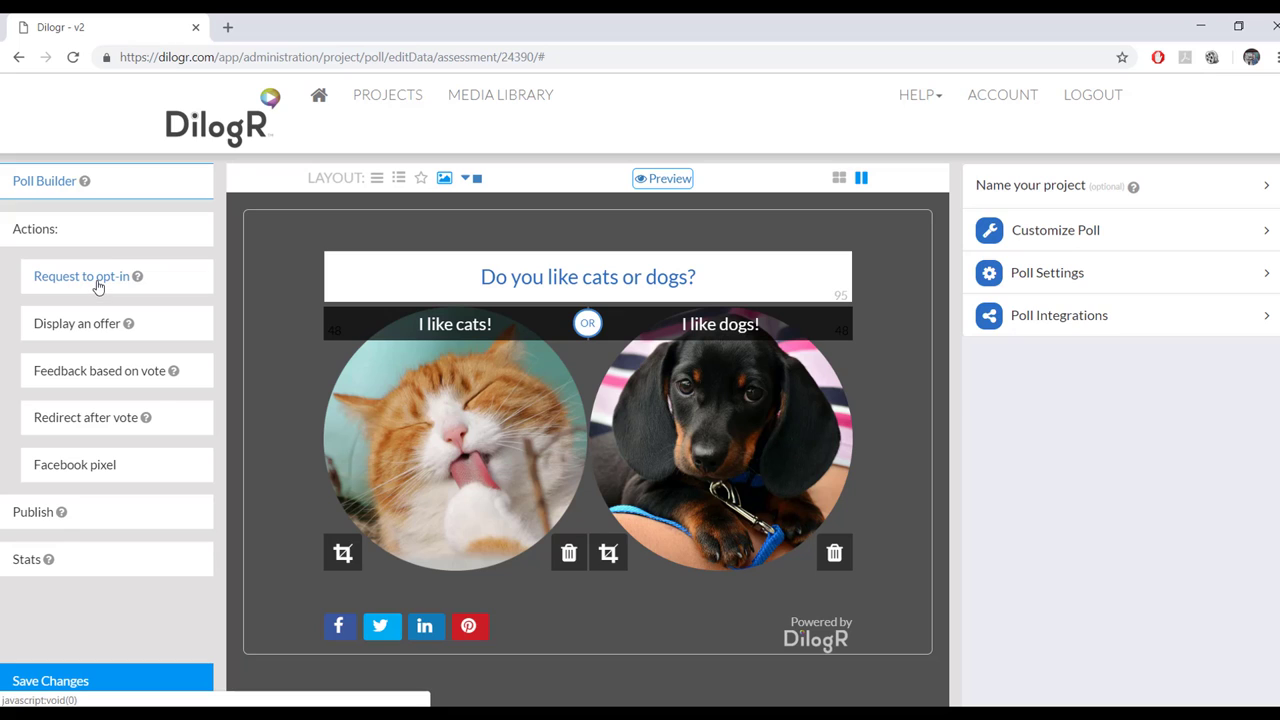
Examine the Request to opt-in settings, including the form type choices and where the lead form can be displayed
{"action": "left_click", "coordinate": [98, 287]}
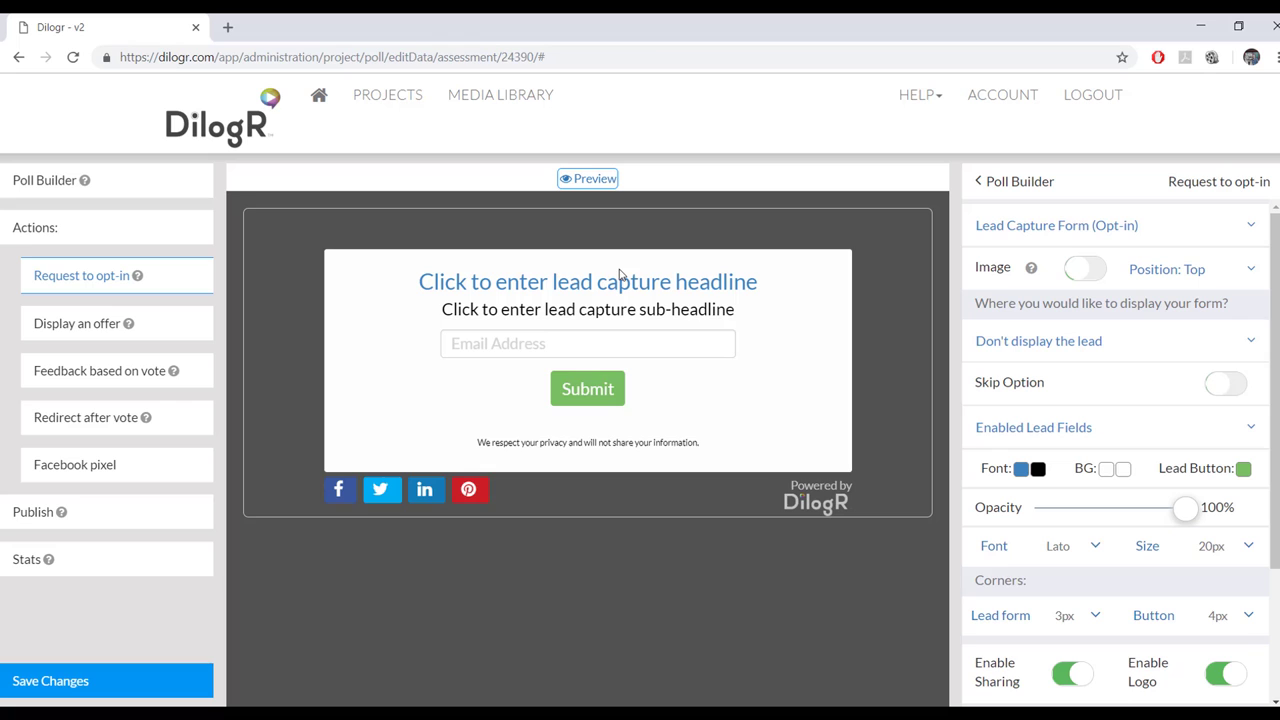
{"action": "scroll", "coordinate": [1190, 328], "scroll_direction": "down", "scroll_amount": 3}
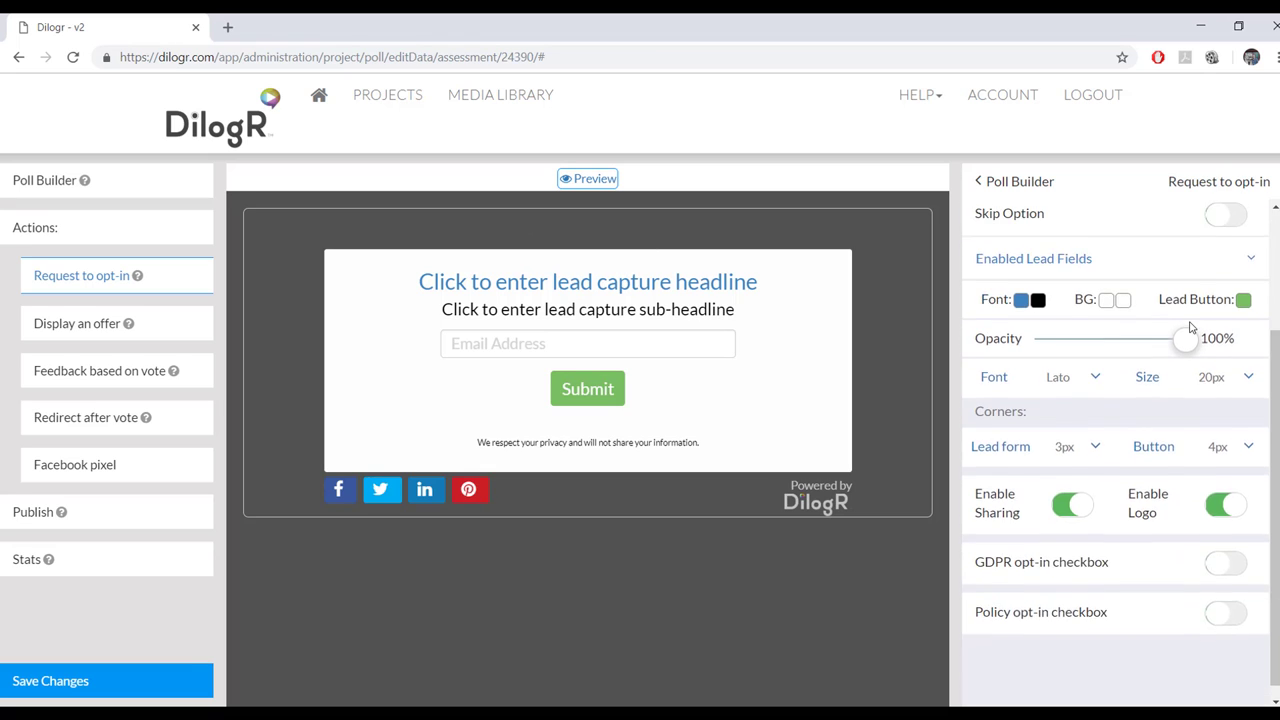
{"action": "scroll", "coordinate": [1190, 328], "scroll_direction": "up", "scroll_amount": 3}
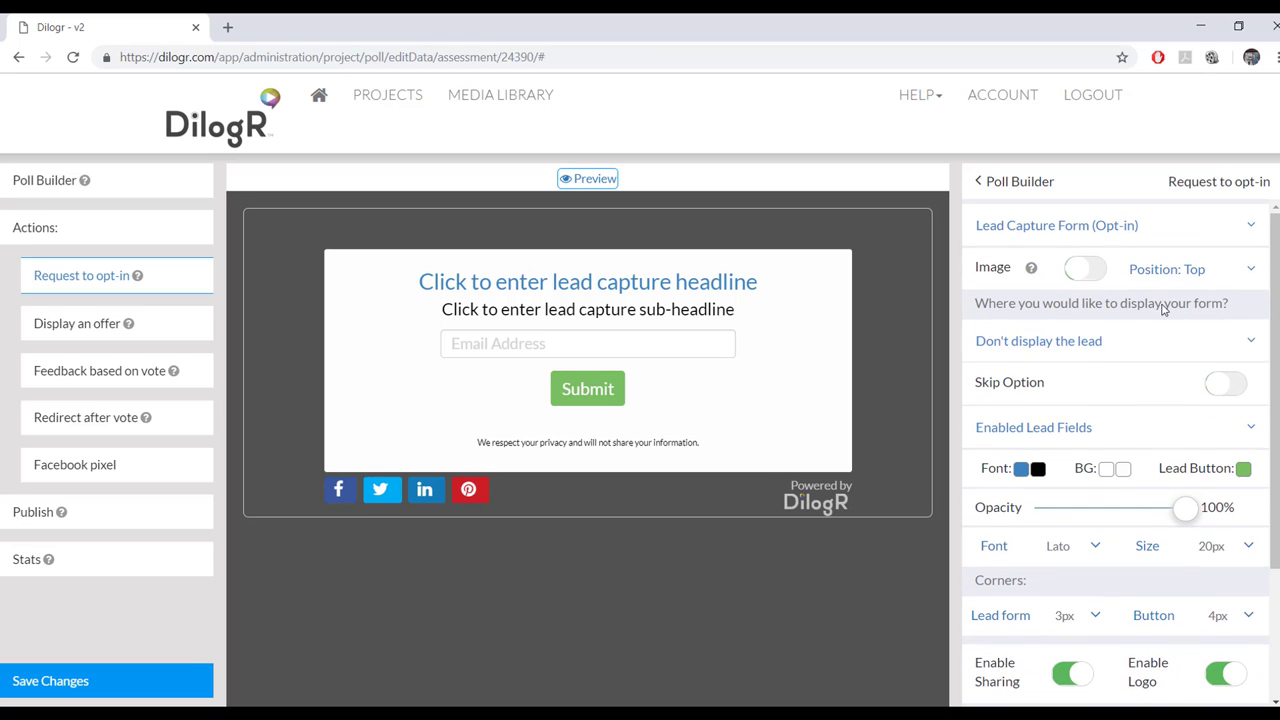
{"action": "left_click", "coordinate": [1251, 229]}
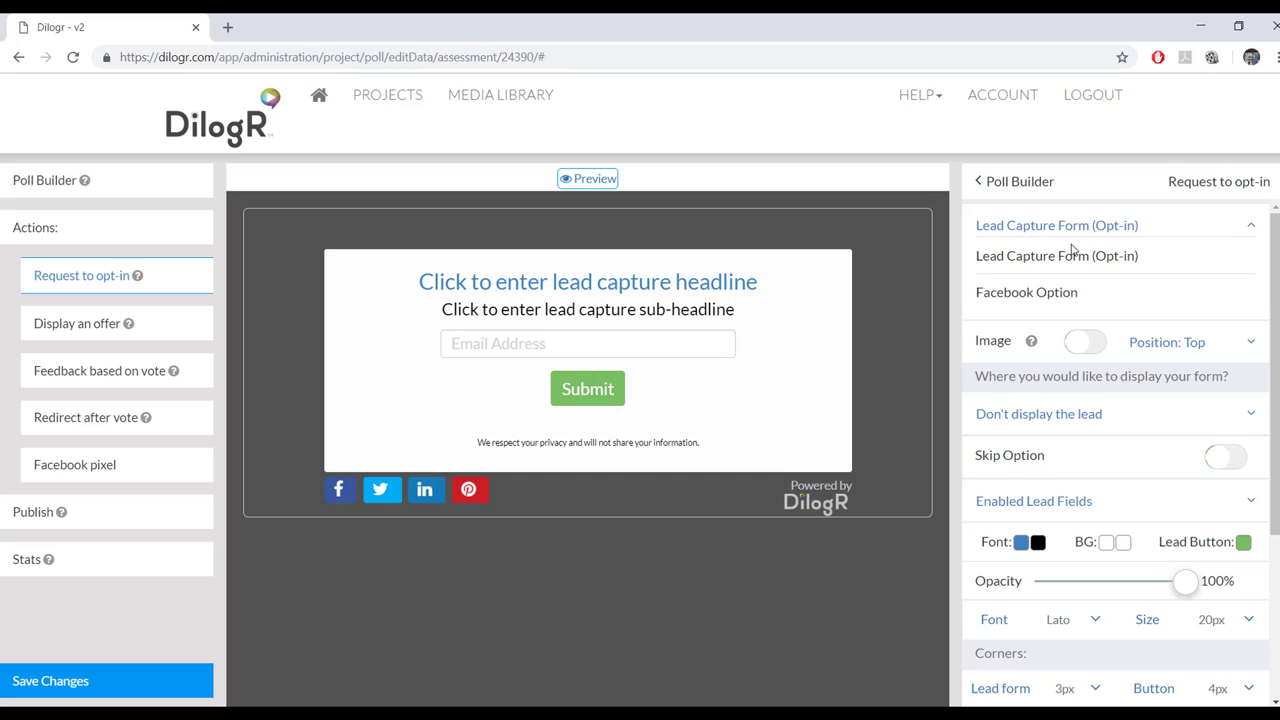
{"action": "scroll", "coordinate": [1212, 360], "scroll_direction": "down", "scroll_amount": 2}
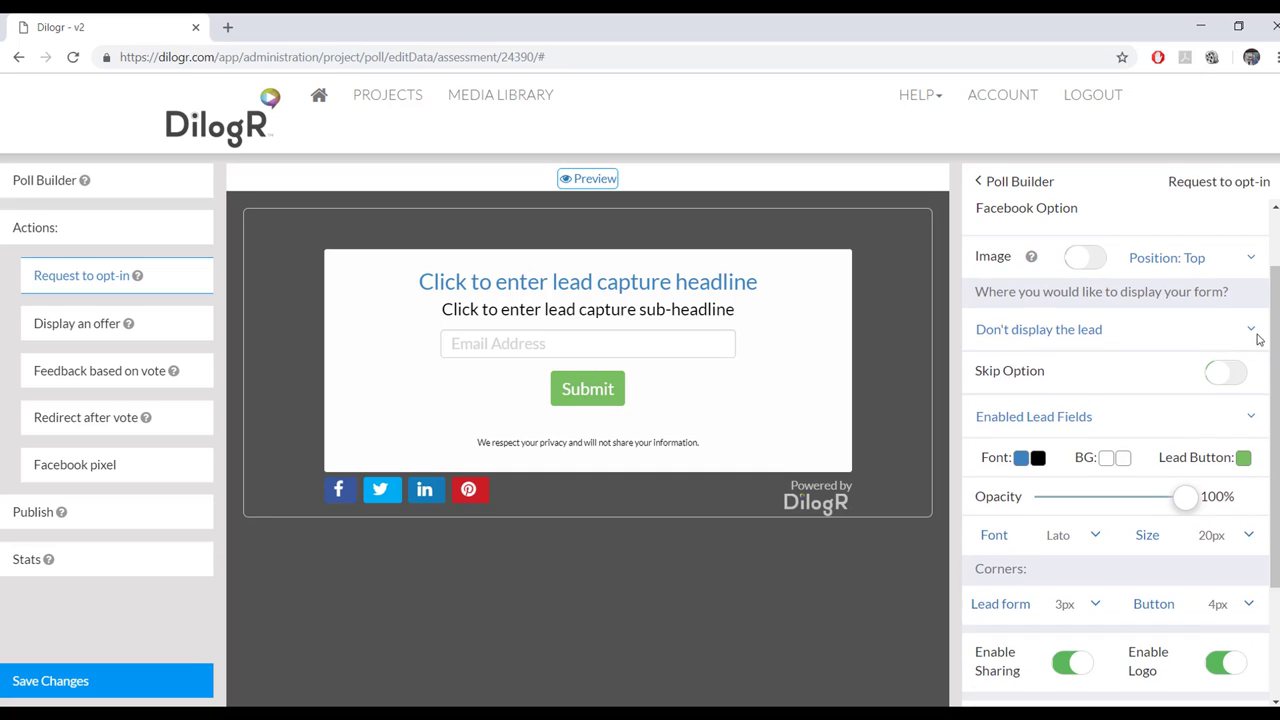
{"action": "left_click", "coordinate": [1254, 332]}
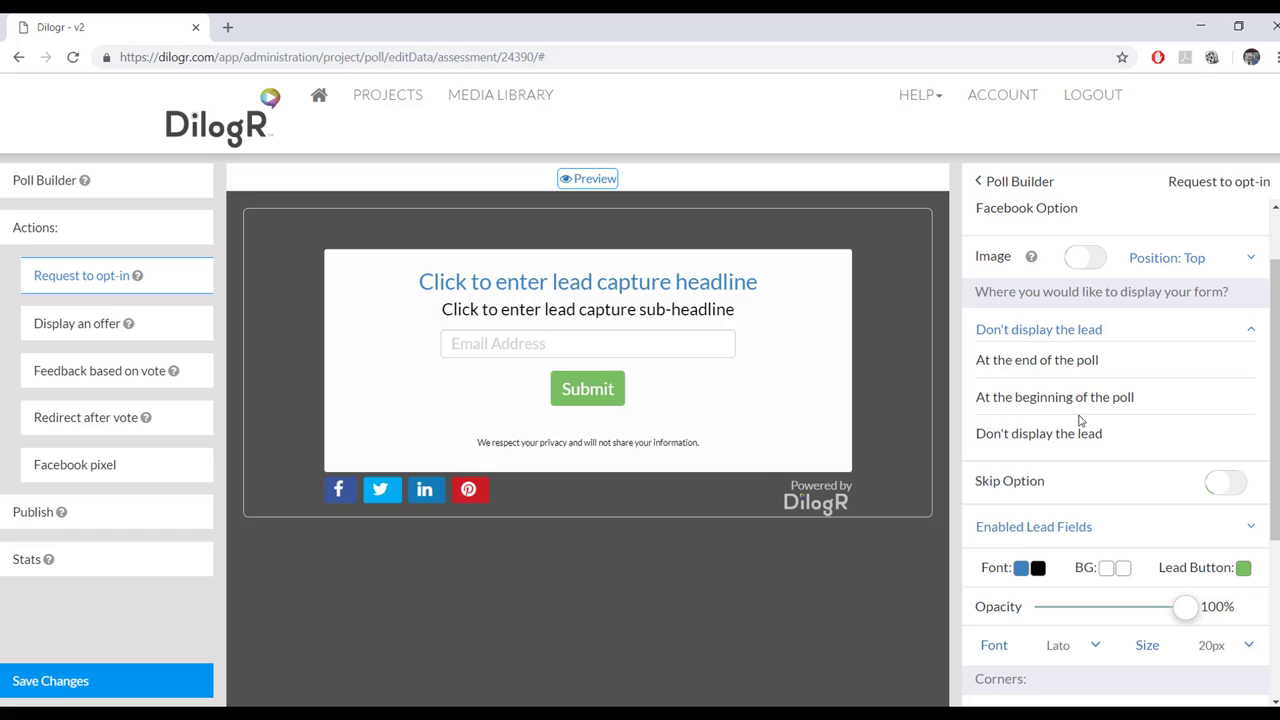
{"action": "scroll", "coordinate": [1170, 416], "scroll_direction": "down", "scroll_amount": 3}
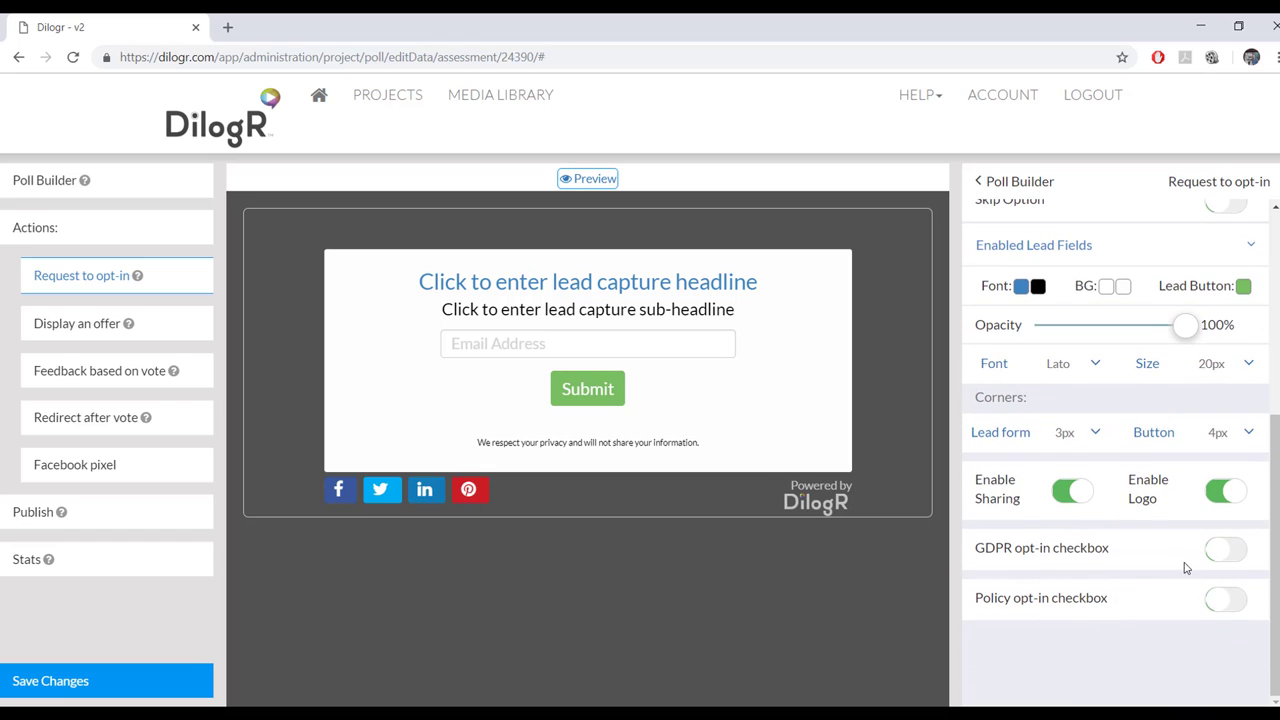
Try the GDPR and policy opt-in checkboxes on the lead capture form, then turn both off
{"action": "left_click", "coordinate": [1219, 550]}
{"action": "scroll", "coordinate": [1192, 592], "scroll_direction": "down", "scroll_amount": 1}
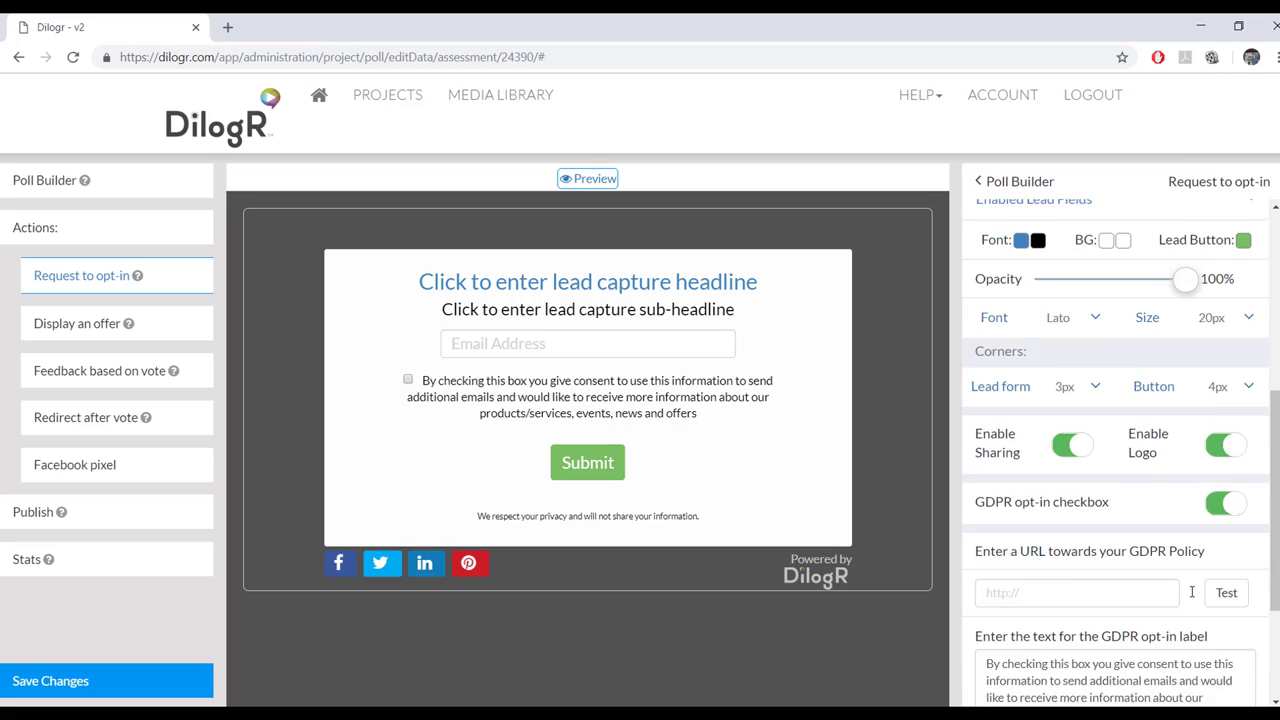
{"action": "scroll", "coordinate": [1192, 592], "scroll_direction": "down", "scroll_amount": 2}
{"action": "left_click", "coordinate": [1219, 603]}
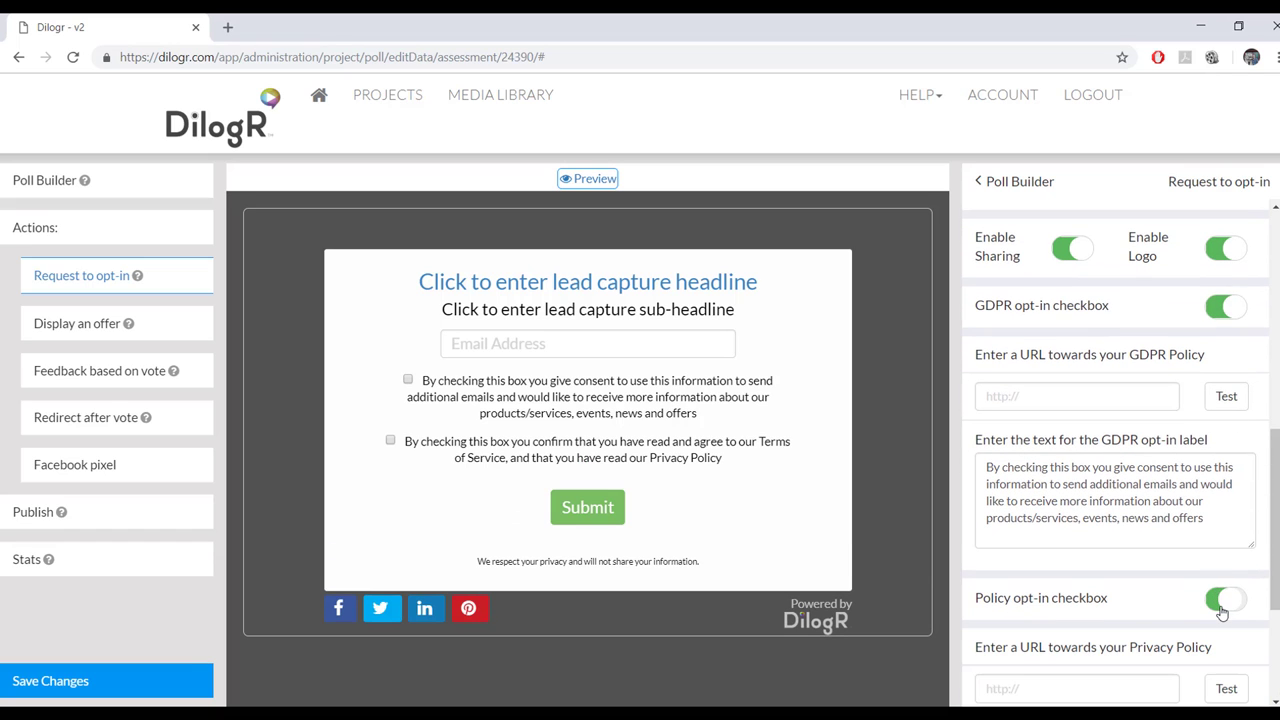
{"action": "left_click", "coordinate": [1222, 603]}
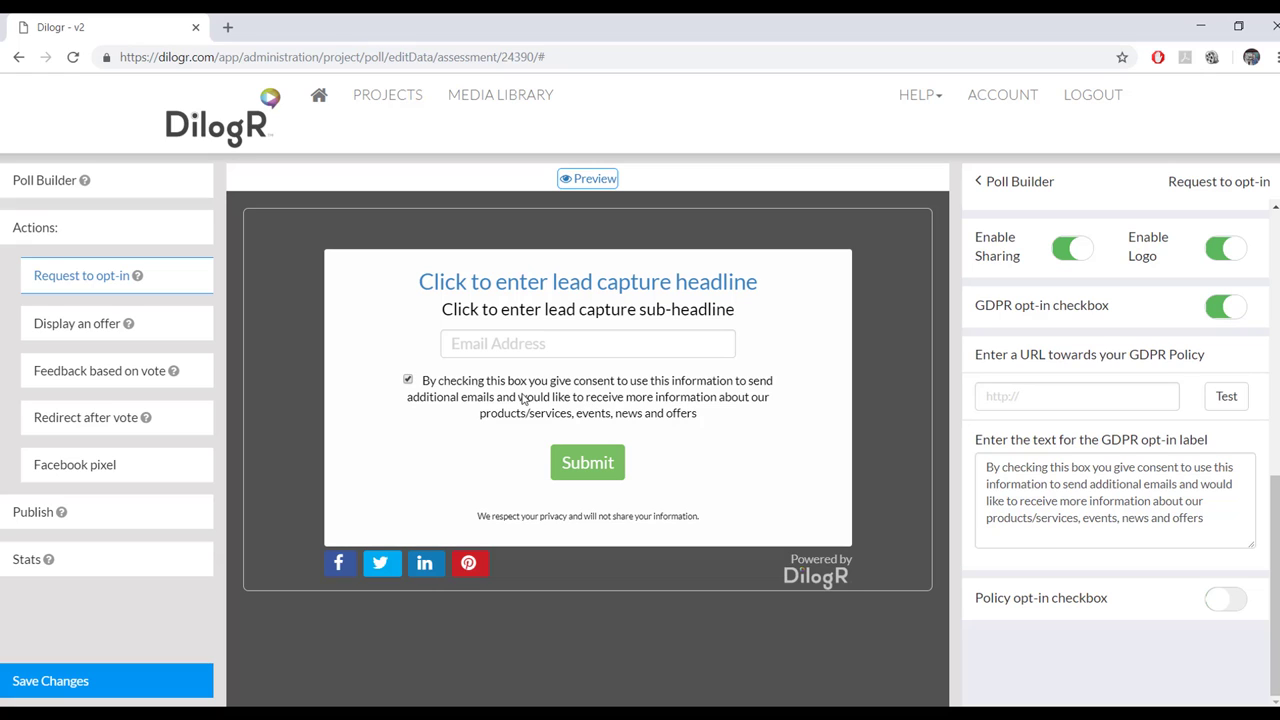
{"action": "left_click", "coordinate": [408, 380]}
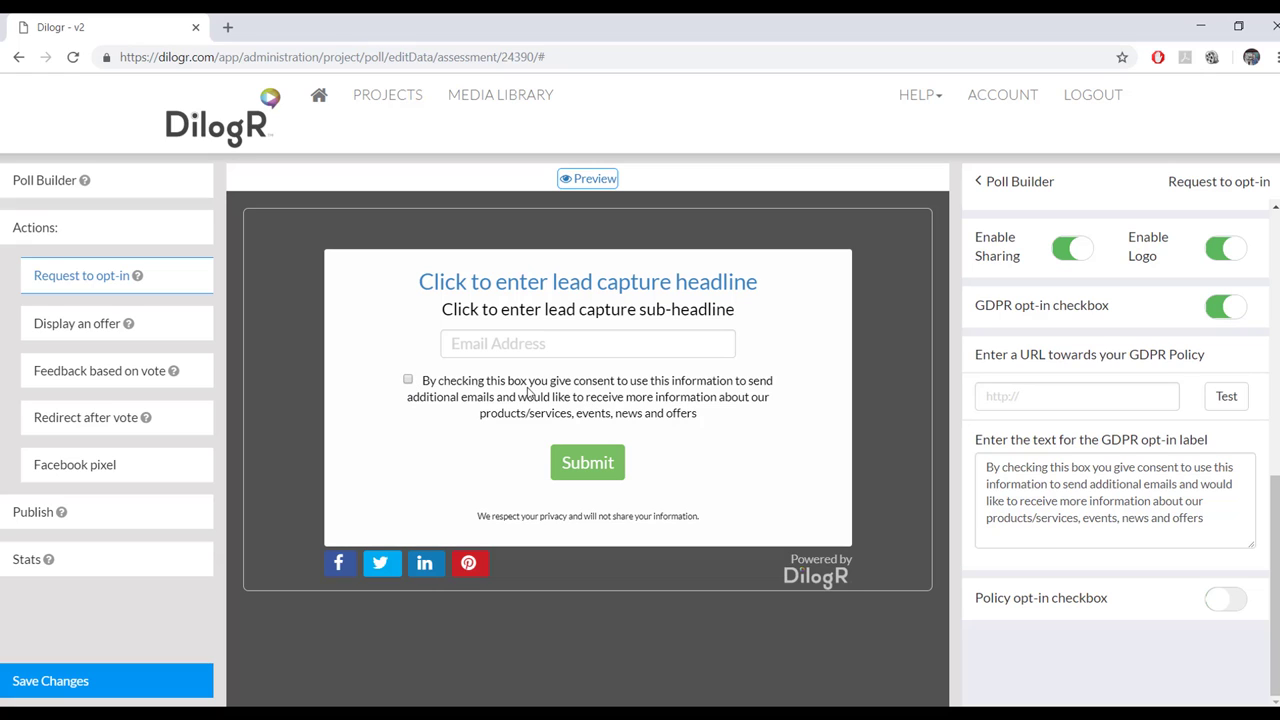
{"action": "left_click", "coordinate": [1225, 308]}
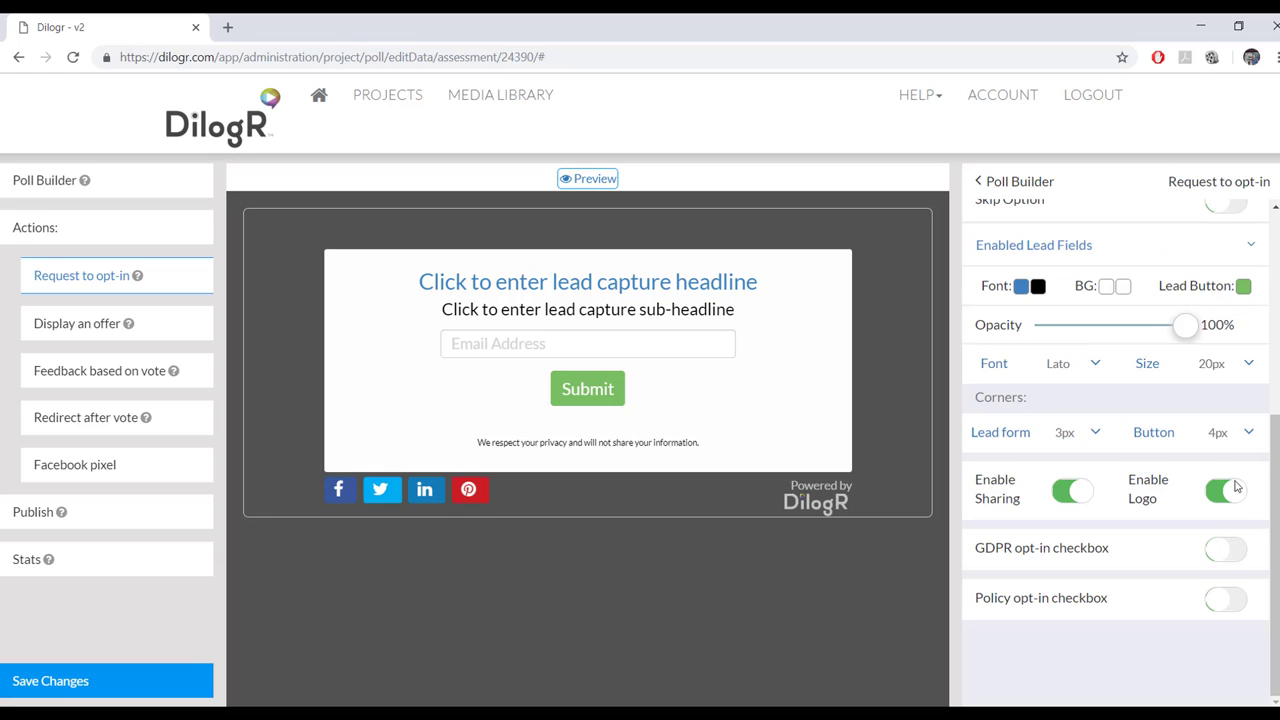
Enable the GDPR opt-in checkbox and the Policy opt-in checkbox on the lead capture form
{"action": "left_click", "coordinate": [1222, 550]}
{"action": "left_click", "coordinate": [1063, 478]}
{"action": "scroll", "coordinate": [1128, 490], "scroll_direction": "down", "scroll_amount": 1}
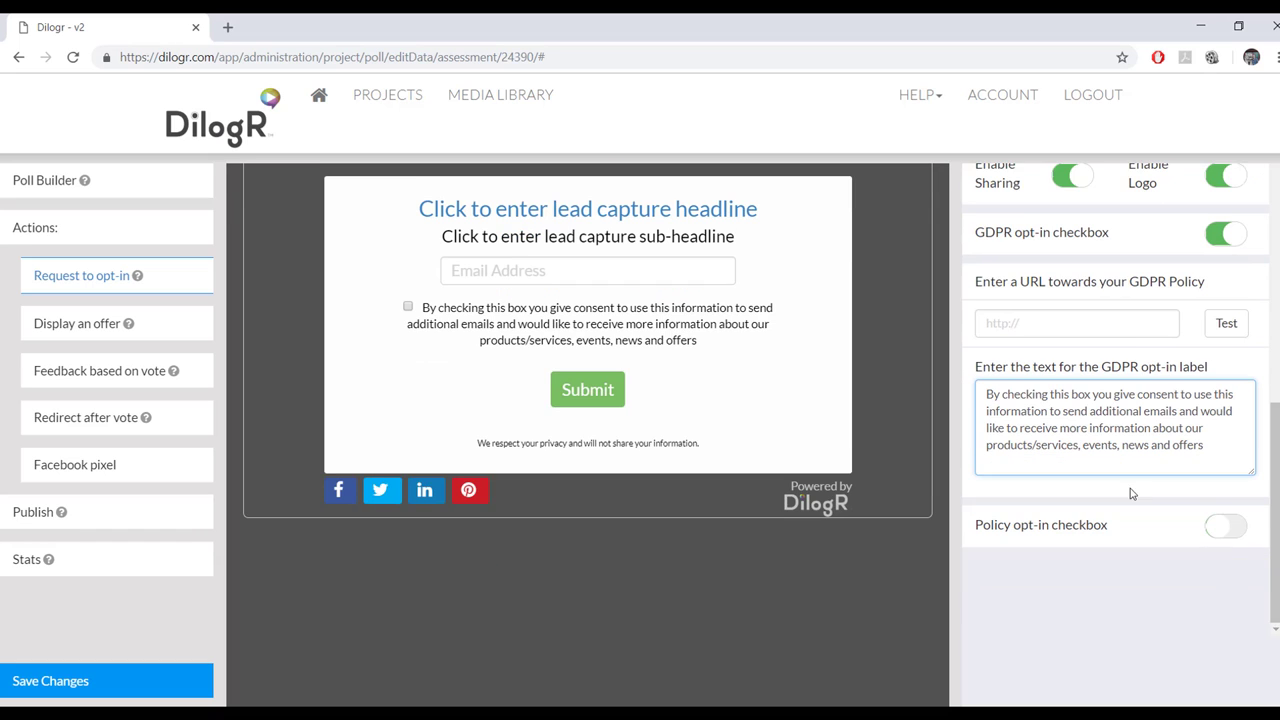
{"action": "left_click", "coordinate": [1222, 514]}
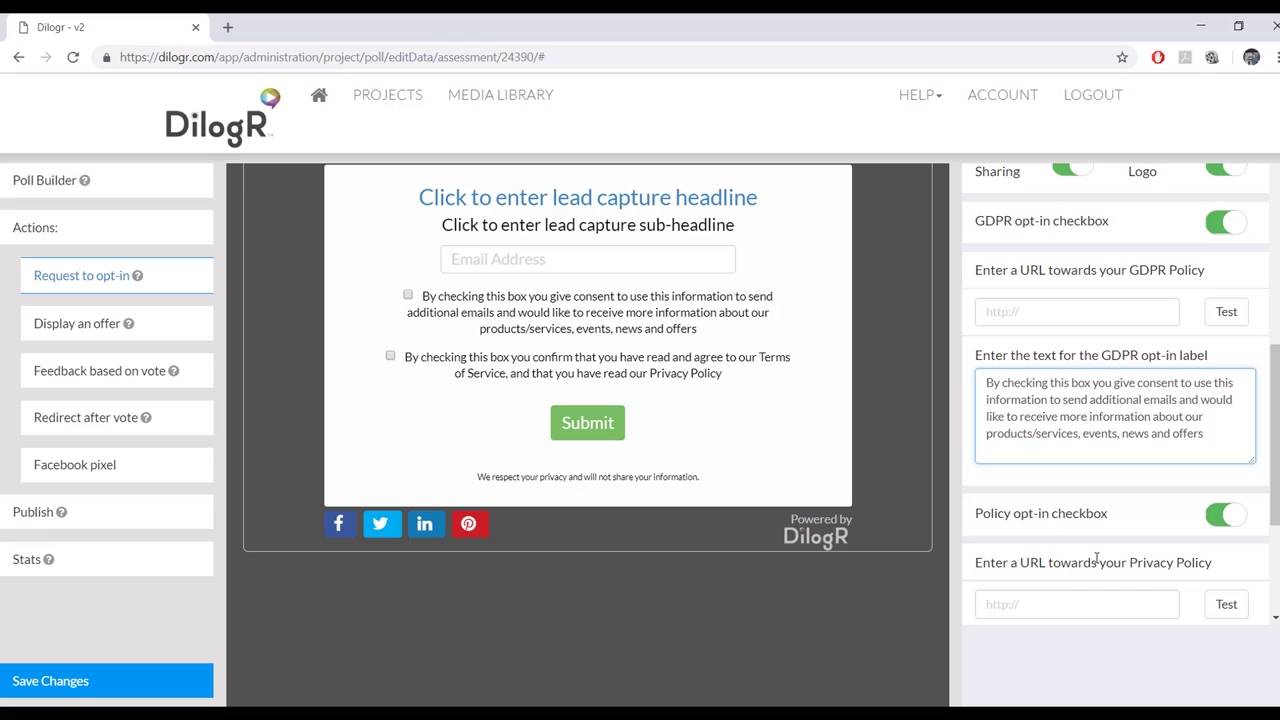
{"action": "scroll", "coordinate": [1098, 565], "scroll_direction": "up", "scroll_amount": 1}
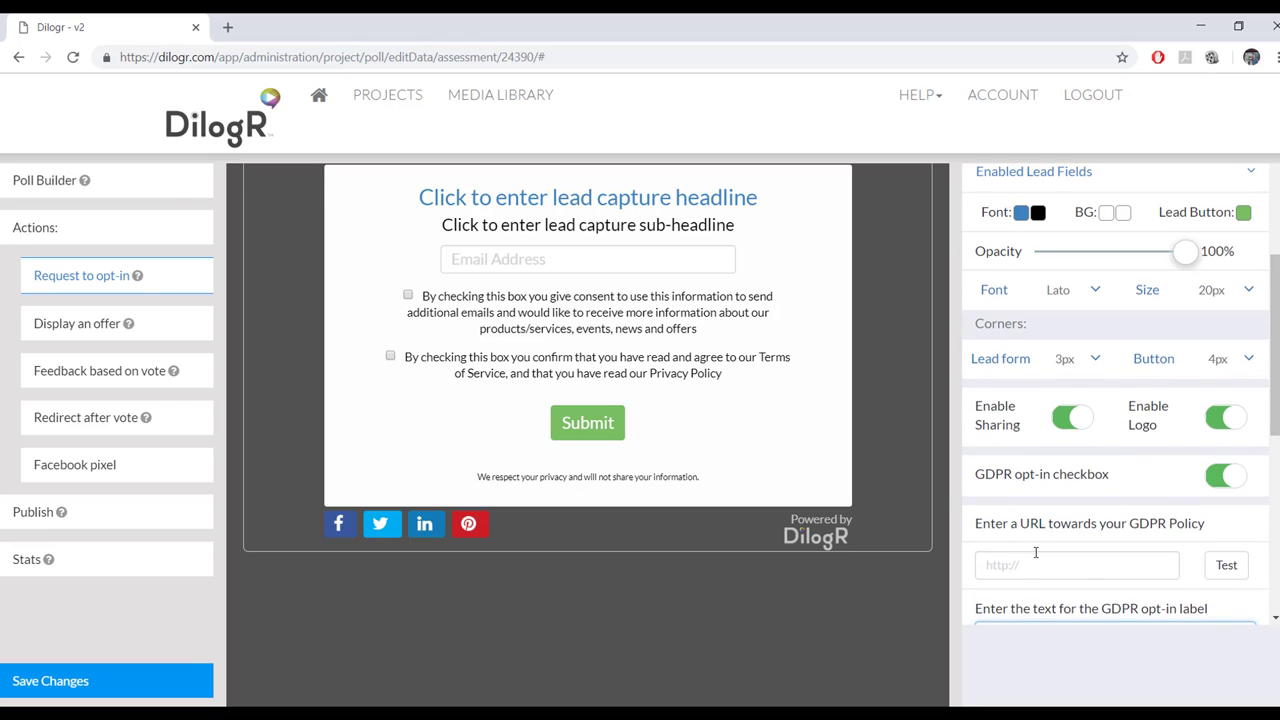
Examine the Display an offer settings, including the choices for where the offer appears in the poll
{"action": "left_click", "coordinate": [90, 328]}
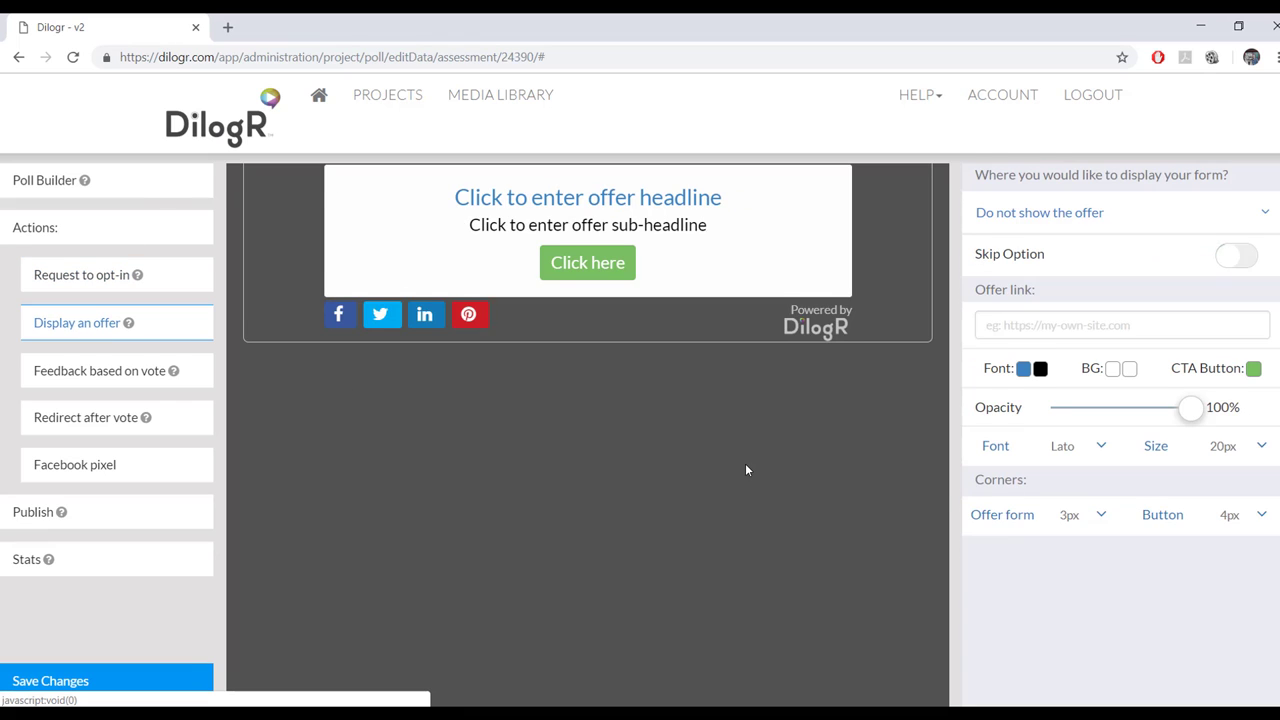
{"action": "scroll", "coordinate": [745, 470], "scroll_direction": "up", "scroll_amount": 1}
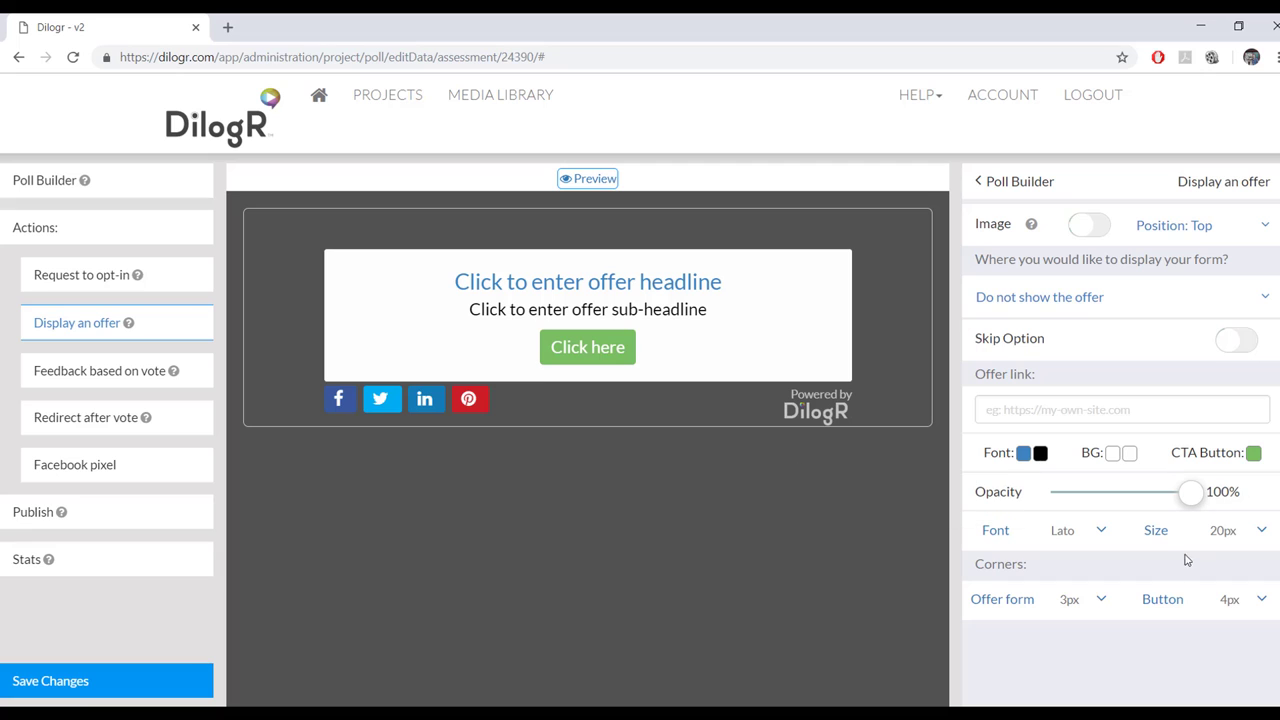
{"action": "left_click", "coordinate": [1264, 299]}
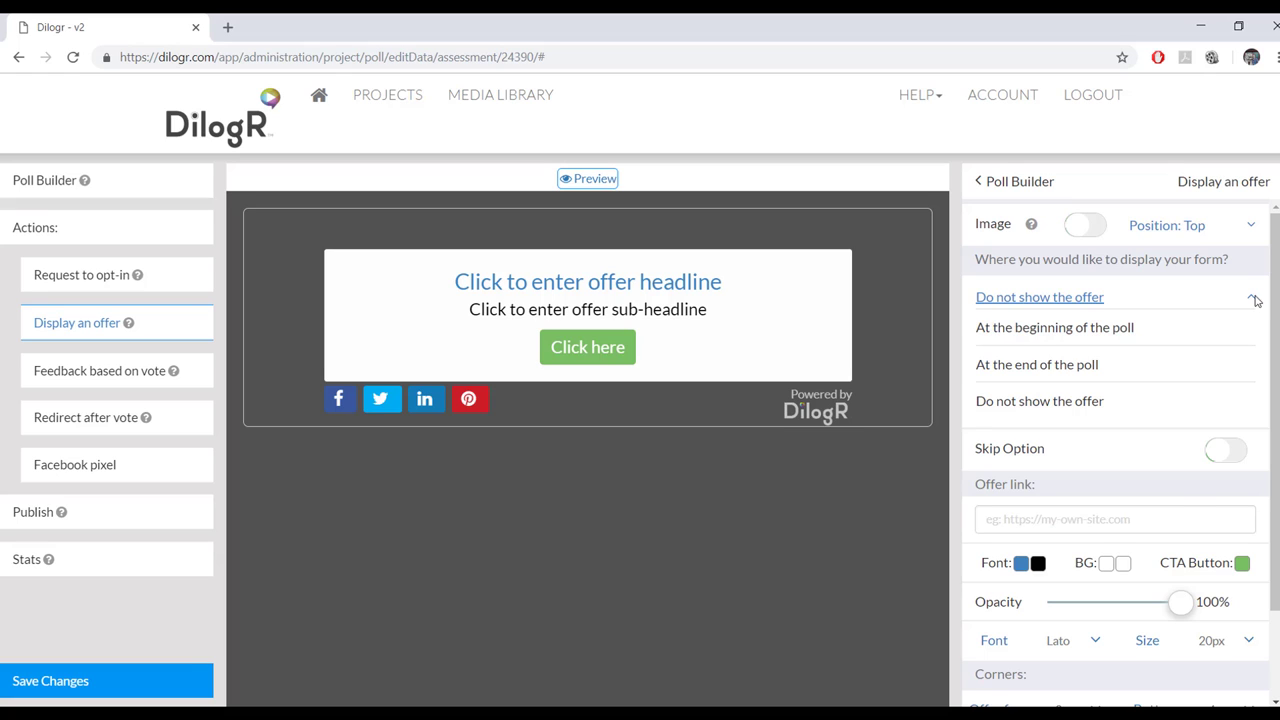
{"action": "left_click", "coordinate": [1260, 299]}
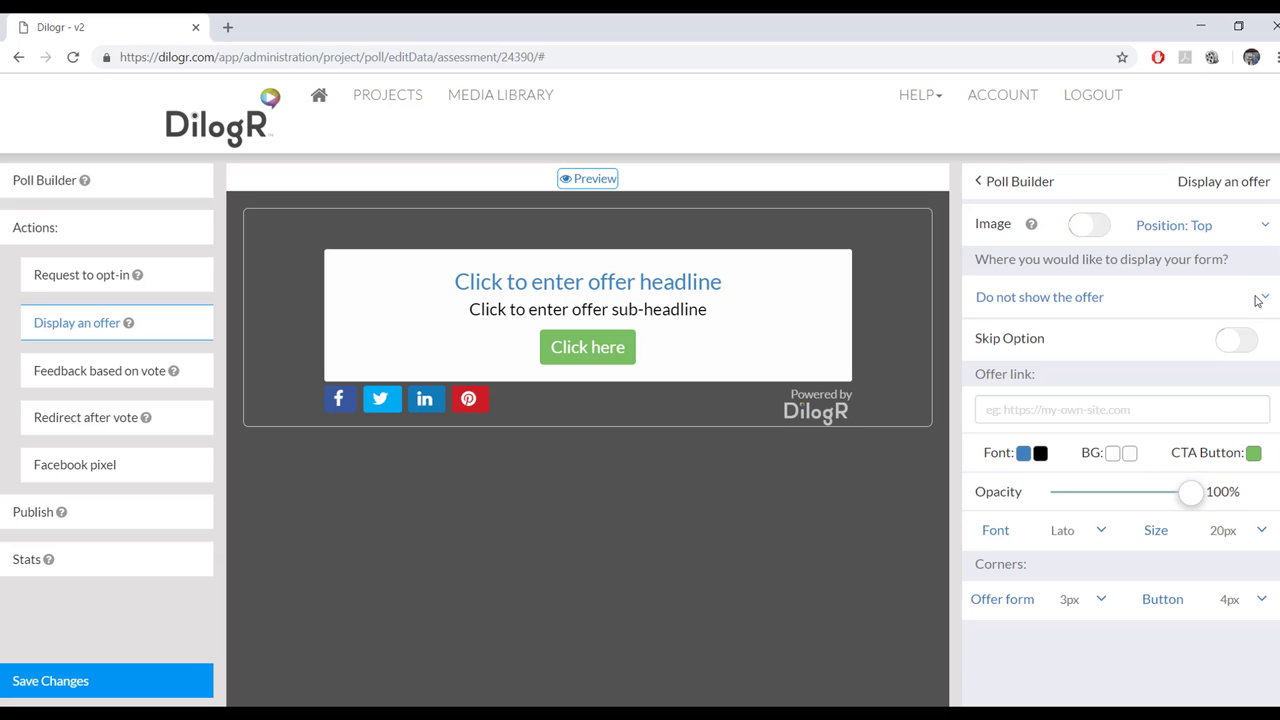
Enable feedback based on vote and examine the feedback text editors for the "I like cats!" and "I like dogs!" options
{"action": "left_click", "coordinate": [113, 380]}
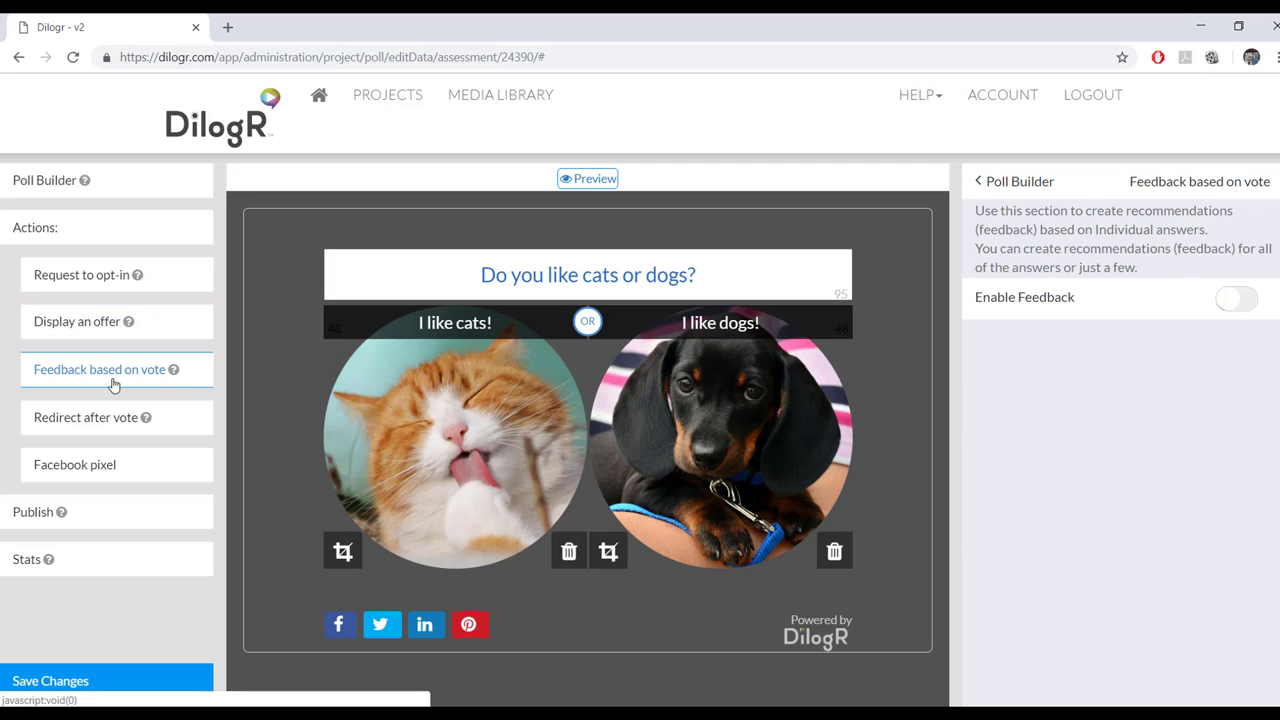
{"action": "left_click", "coordinate": [1235, 302]}
{"action": "scroll", "coordinate": [1206, 396], "scroll_direction": "down", "scroll_amount": 1}
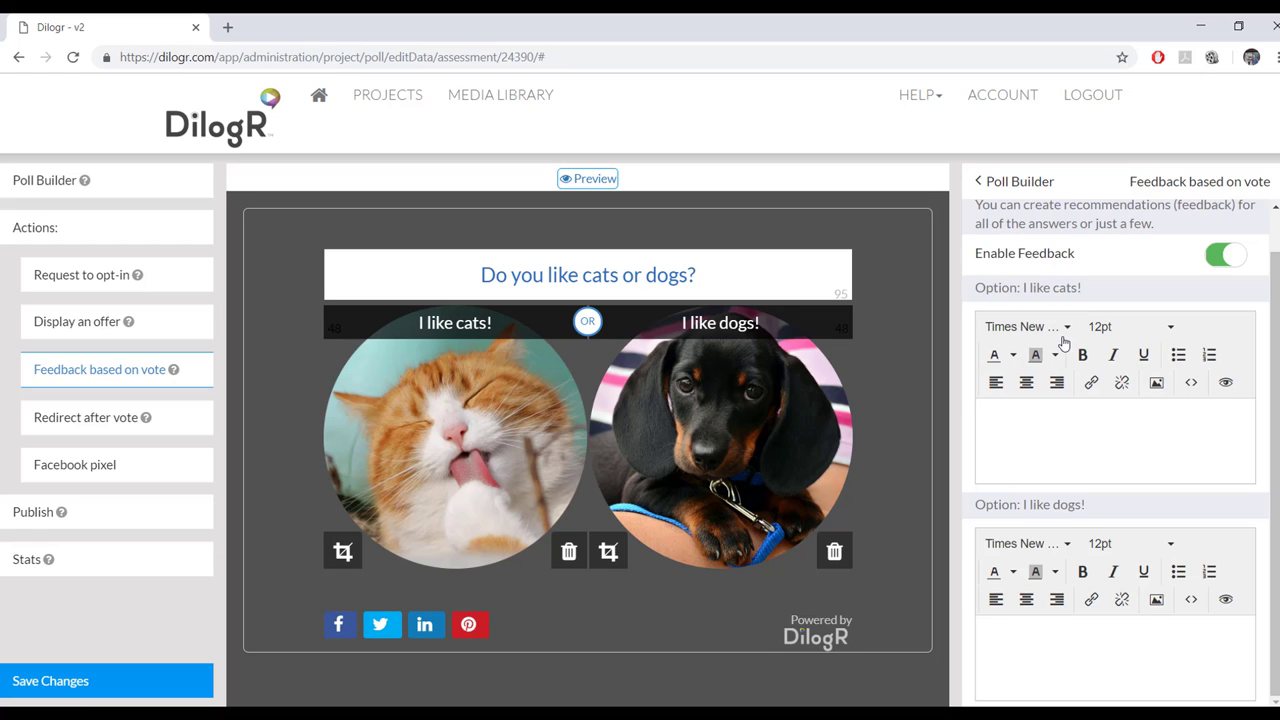
{"action": "left_click", "coordinate": [1008, 432]}
{"action": "scroll", "coordinate": [1062, 467], "scroll_direction": "down", "scroll_amount": 3}
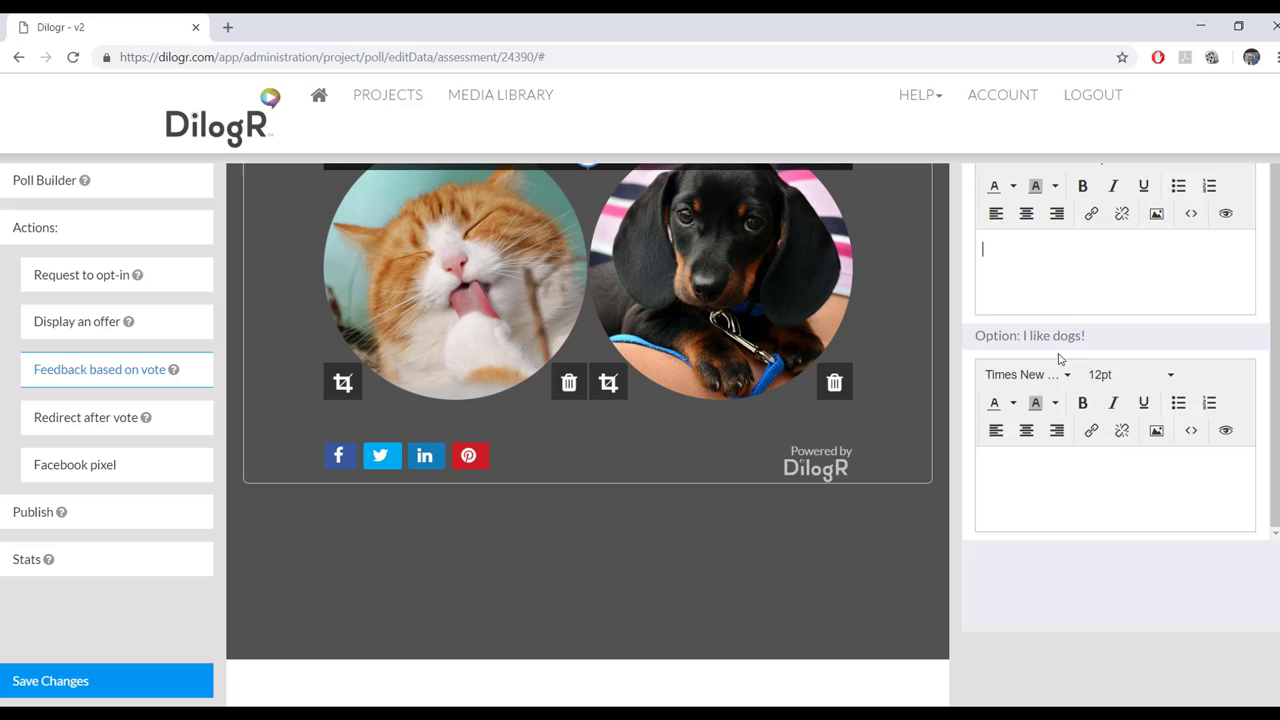
{"action": "left_click", "coordinate": [1040, 465]}
{"action": "scroll", "coordinate": [1131, 511], "scroll_direction": "up", "scroll_amount": 5}
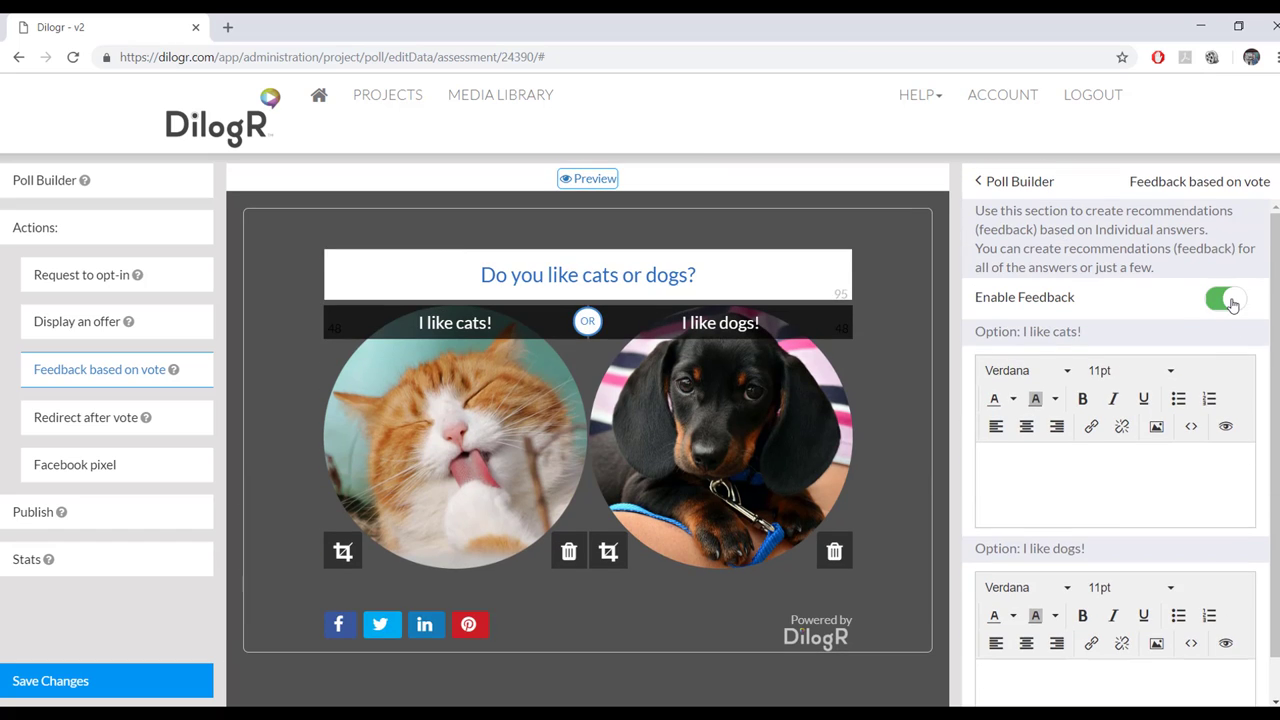
Turn off feedback based on vote and set the redirect after vote to Redirect according to vote
{"action": "left_click", "coordinate": [1230, 301]}
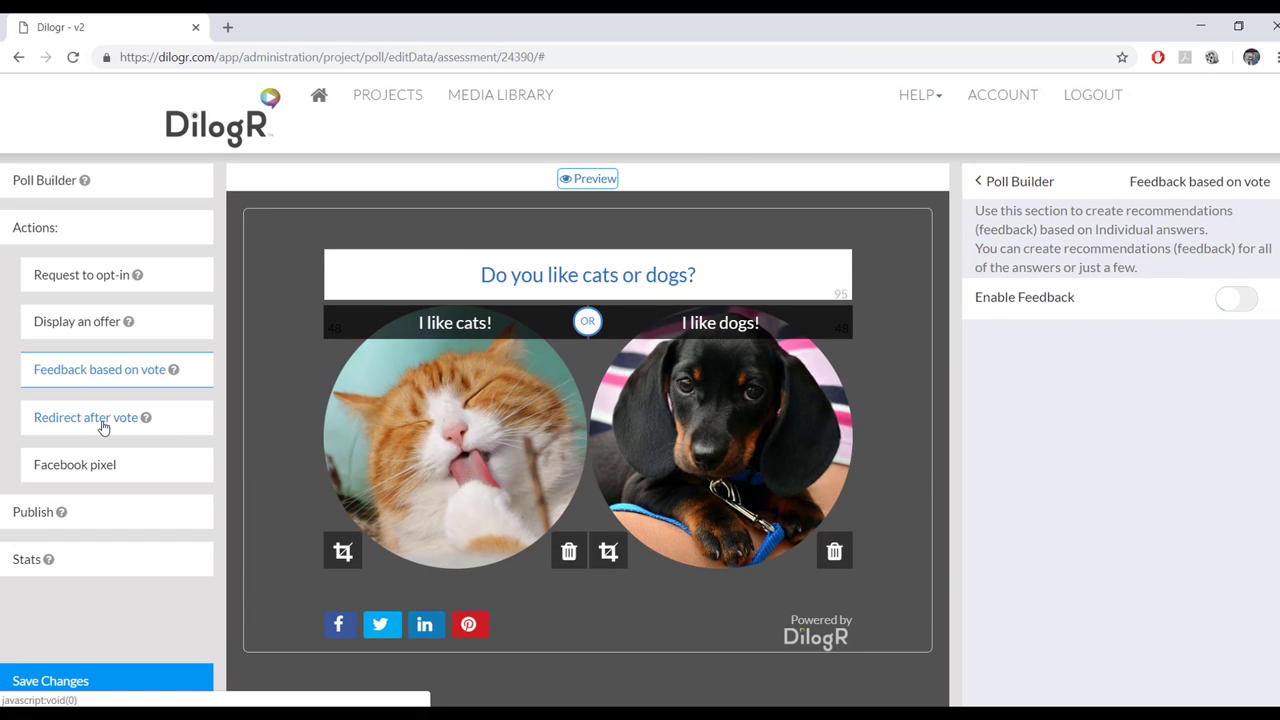
{"action": "left_click", "coordinate": [103, 428]}
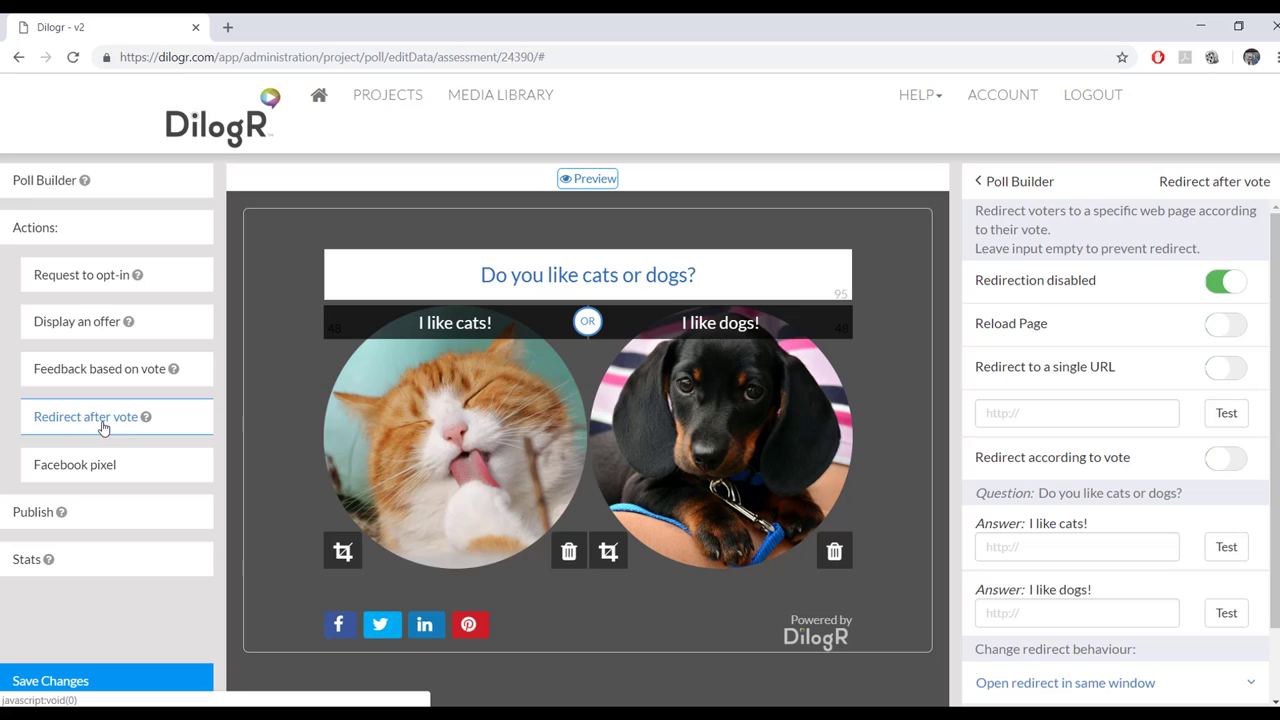
{"action": "left_click", "coordinate": [1226, 376]}
{"action": "scroll", "coordinate": [1227, 382], "scroll_direction": "down", "scroll_amount": 1}
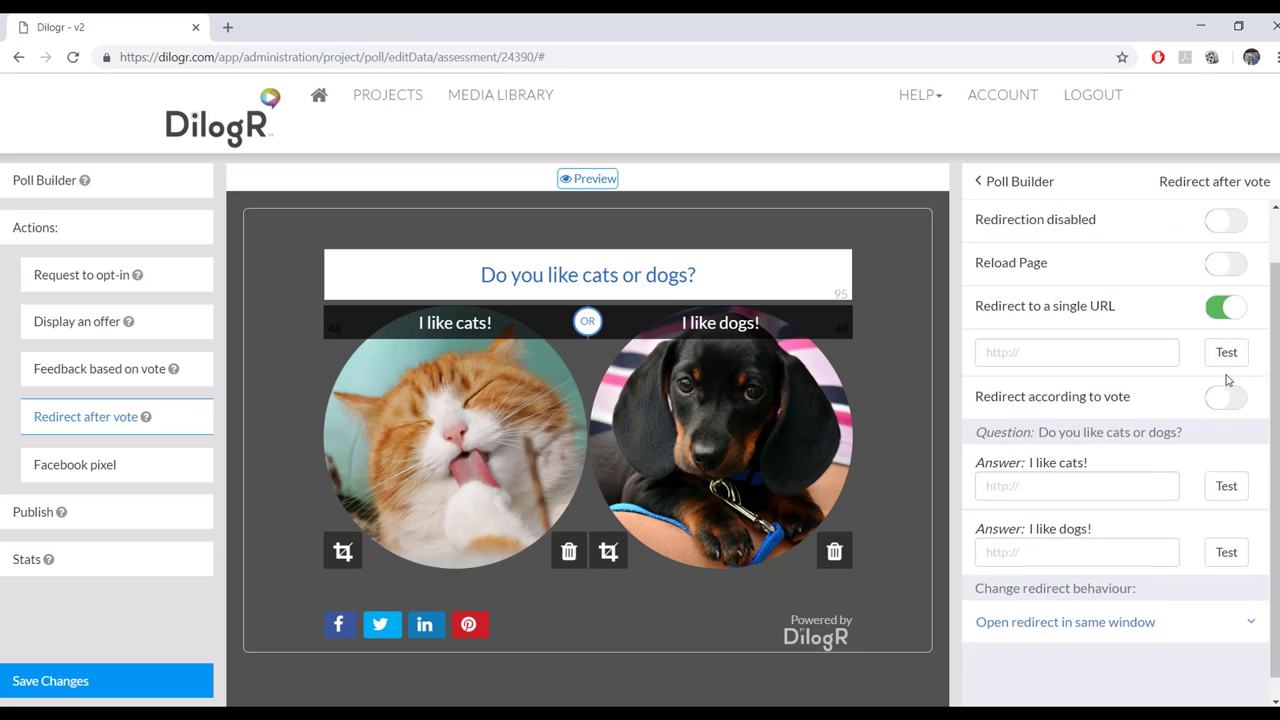
{"action": "left_click", "coordinate": [1226, 380]}
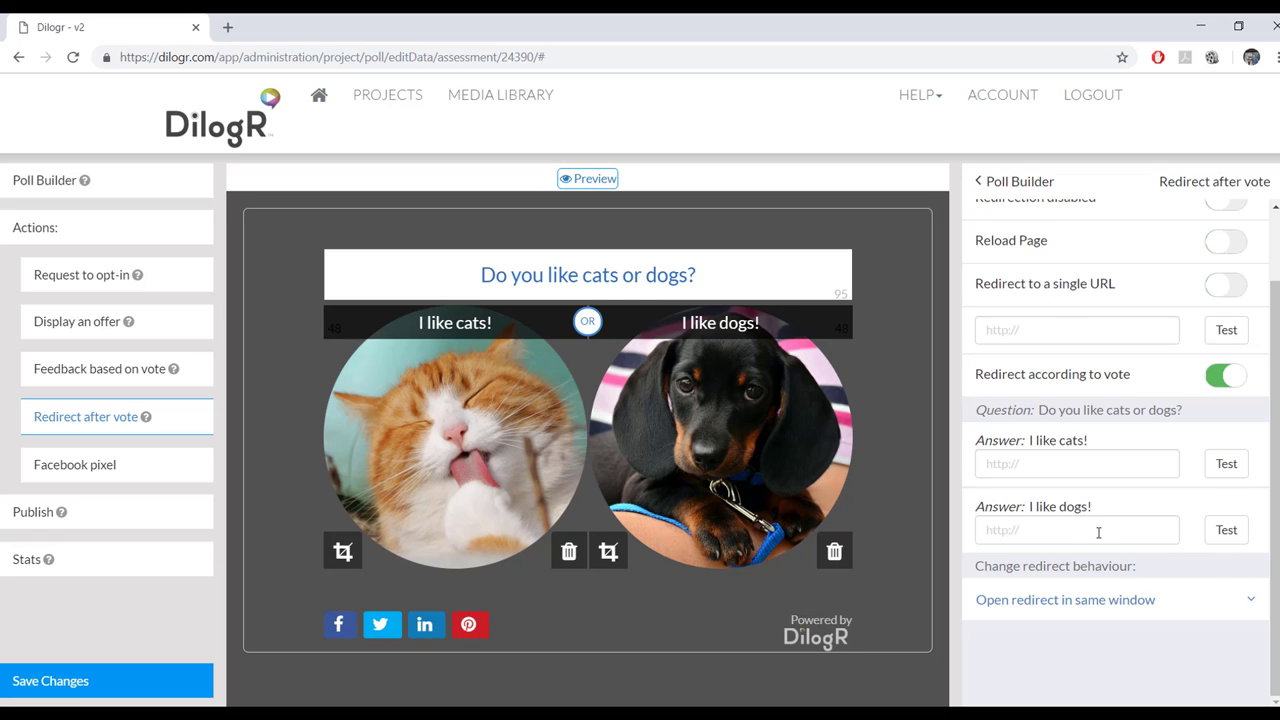
Examine the answer URL fields and the redirect behaviour choices for opening in the same, new or parent window
{"action": "scroll", "coordinate": [1098, 533], "scroll_direction": "down", "scroll_amount": 1}
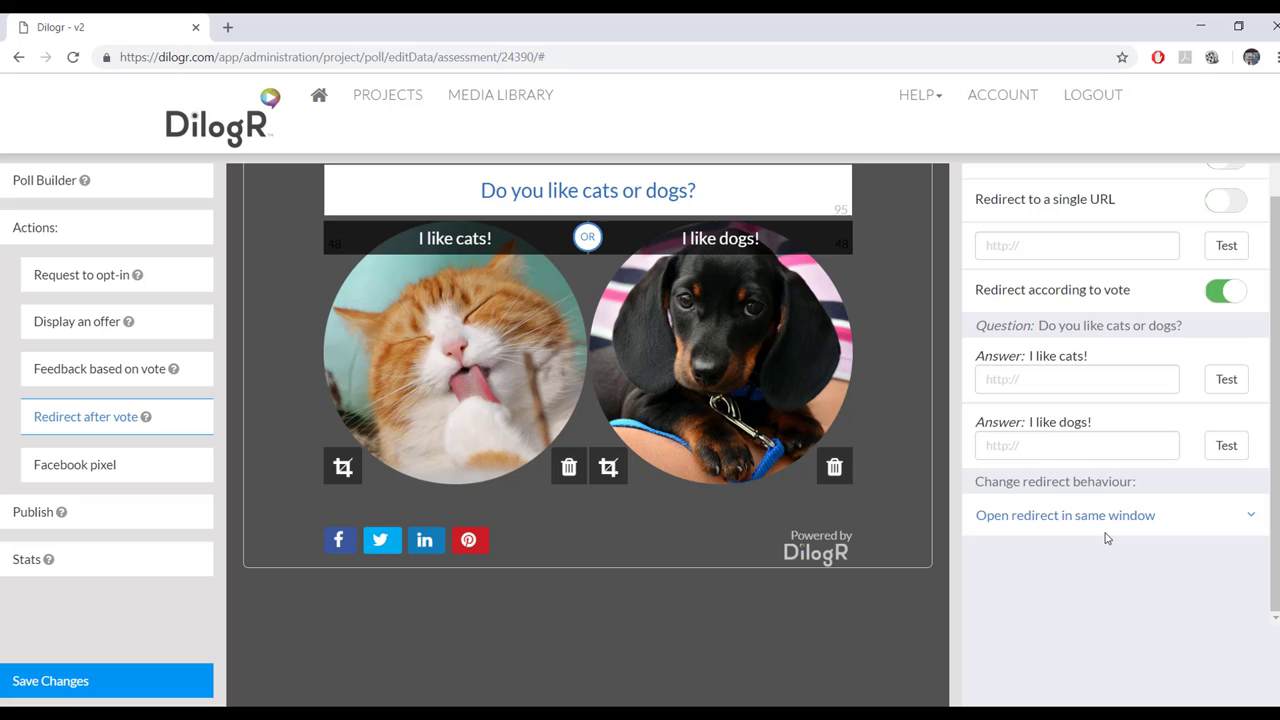
{"action": "left_click", "coordinate": [1252, 518]}
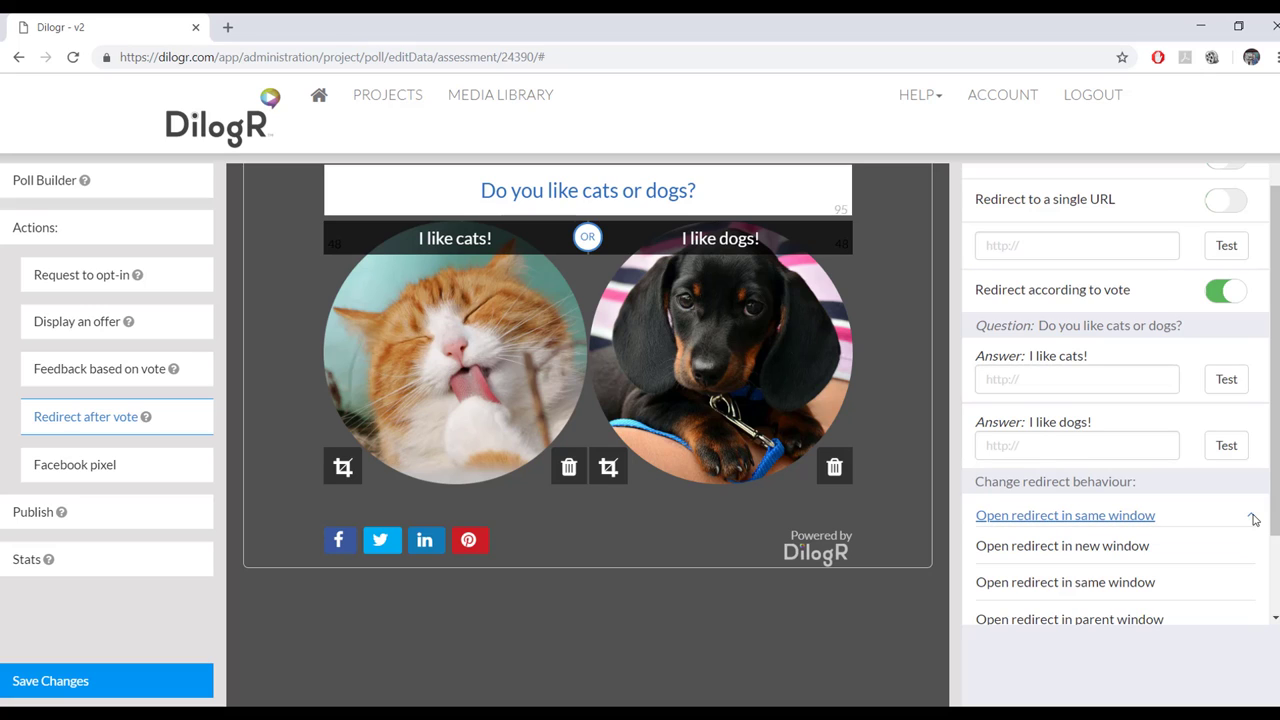
{"action": "scroll", "coordinate": [1200, 537], "scroll_direction": "down", "scroll_amount": 1}
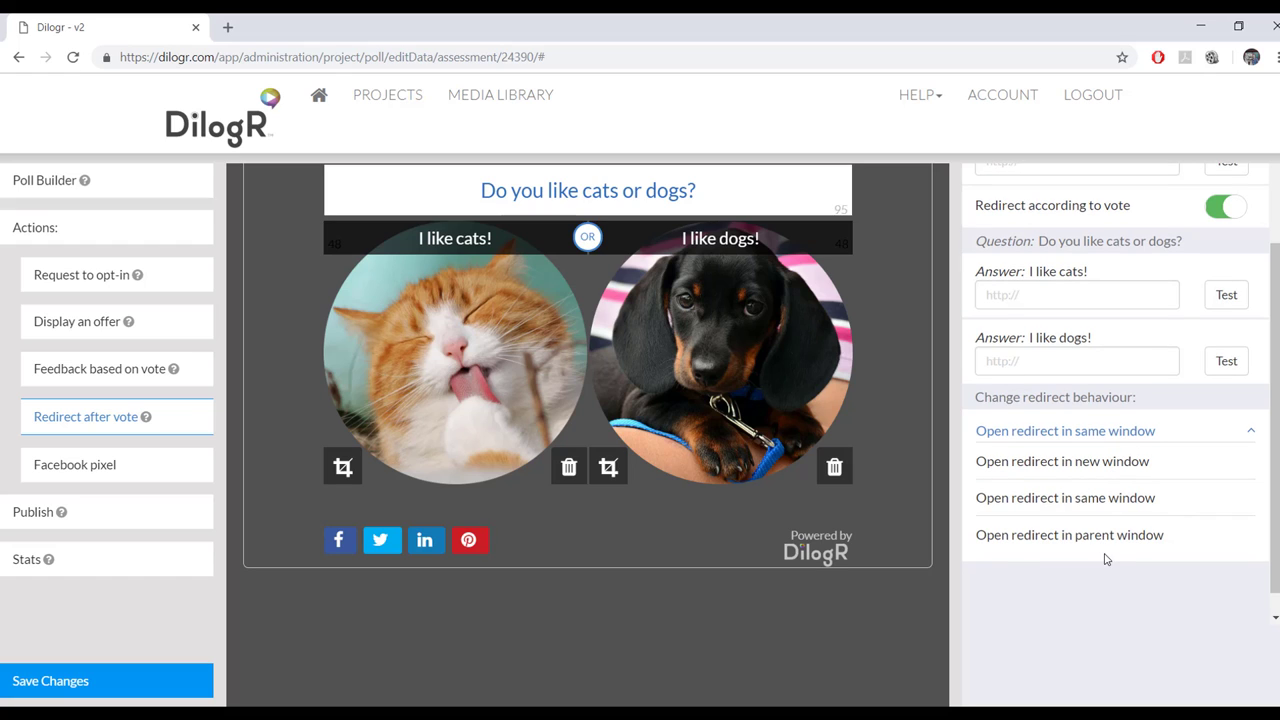
{"action": "scroll", "coordinate": [1105, 565], "scroll_direction": "up", "scroll_amount": 2}
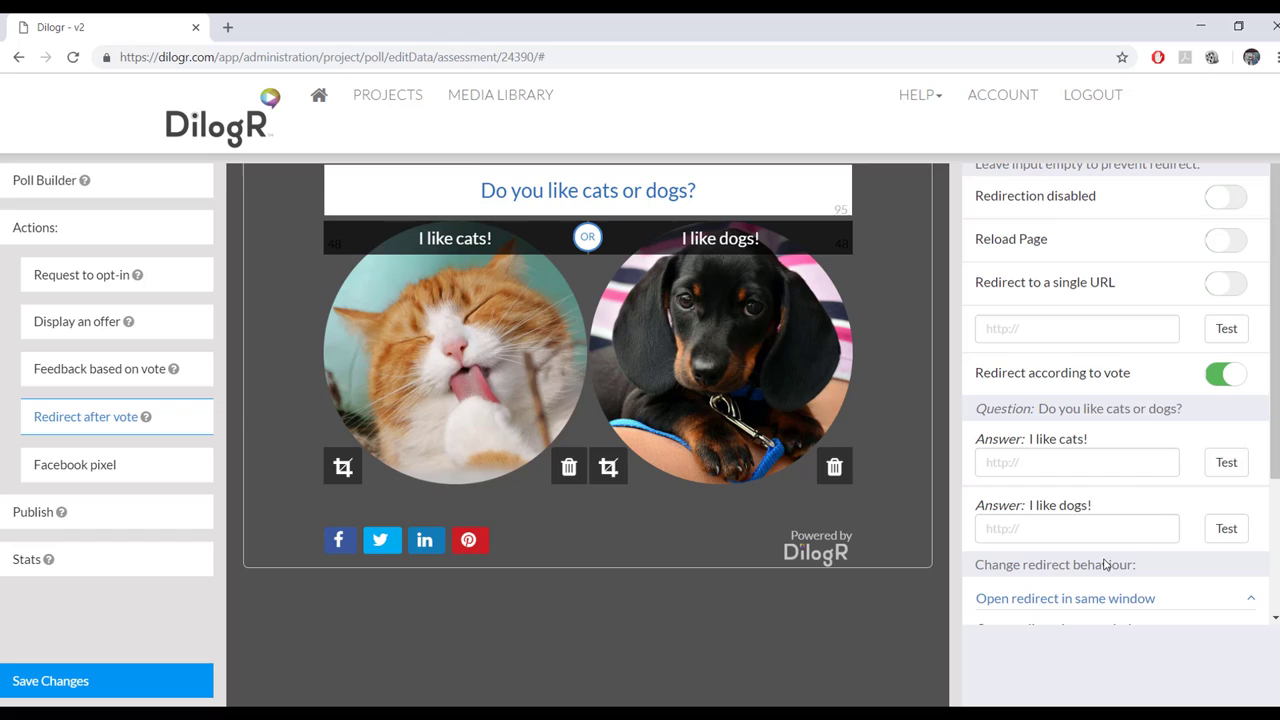
{"action": "scroll", "coordinate": [1120, 414], "scroll_direction": "up", "scroll_amount": 1}
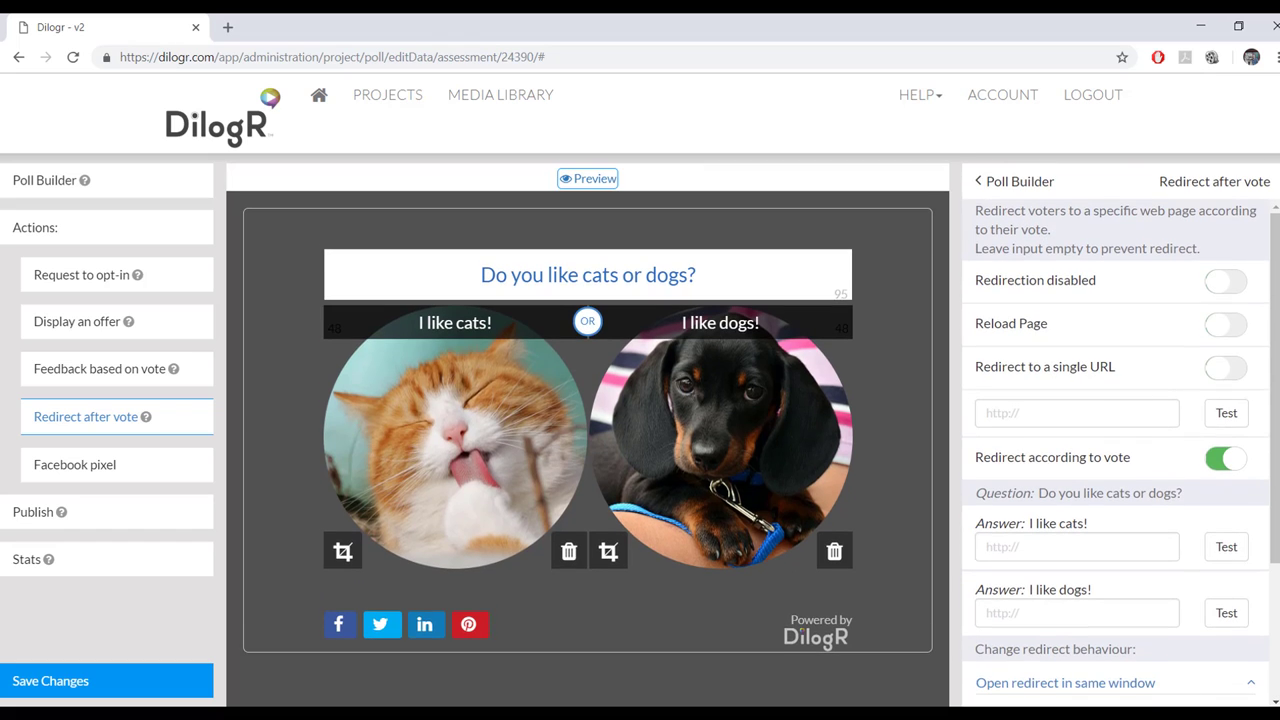
Enable the Facebook pixel to examine its tracking events and install code, and turn it off again
{"action": "left_click", "coordinate": [106, 463]}
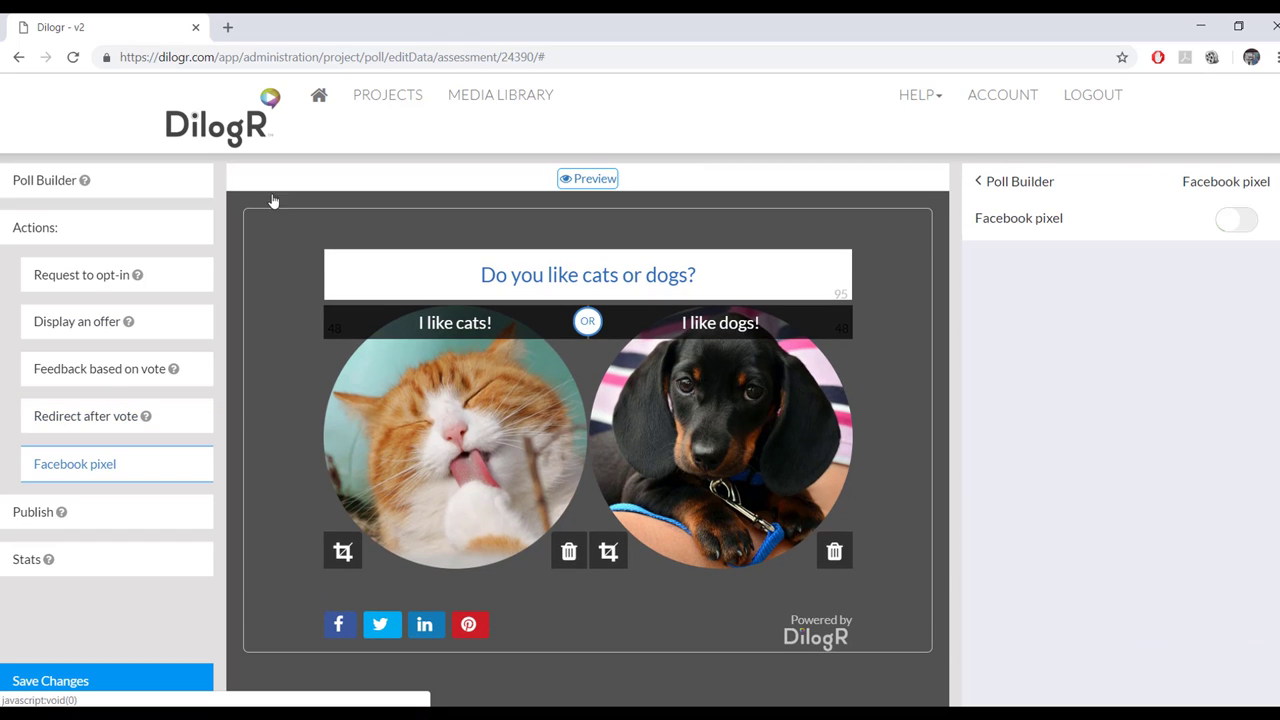
{"action": "left_click", "coordinate": [1222, 228]}
{"action": "scroll", "coordinate": [1108, 300], "scroll_direction": "down", "scroll_amount": 1}
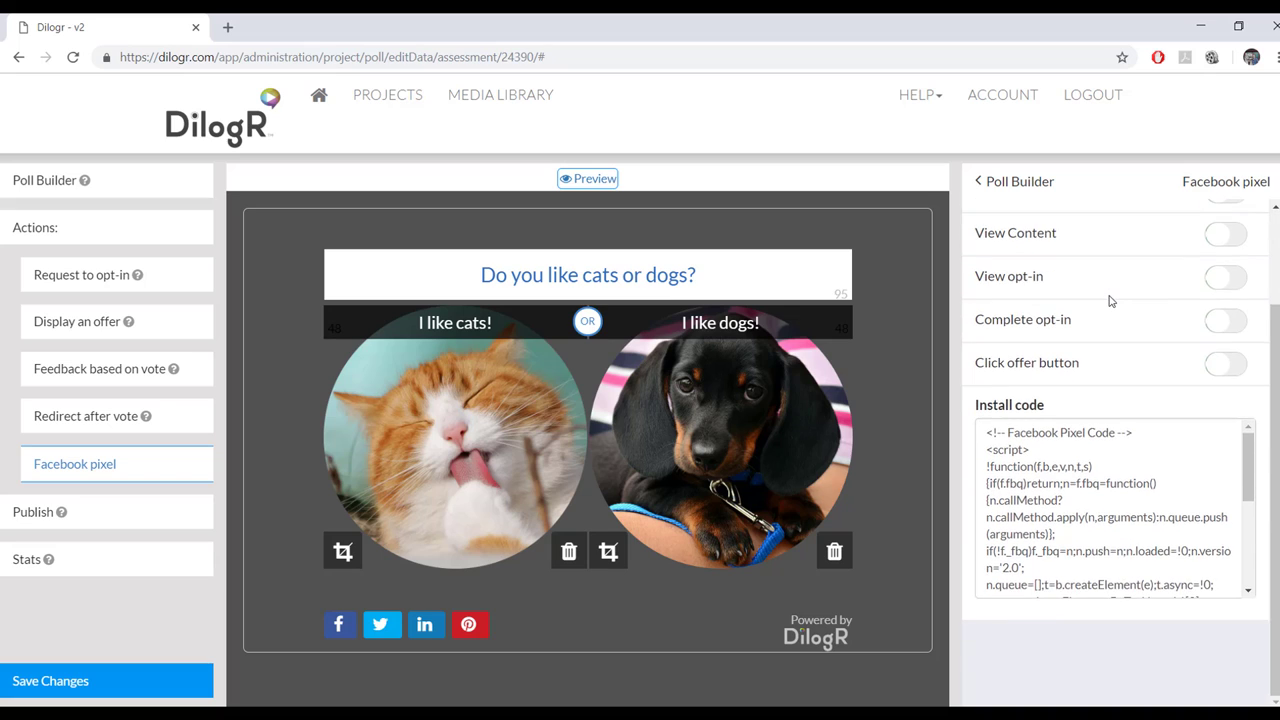
{"action": "scroll", "coordinate": [1108, 300], "scroll_direction": "up", "scroll_amount": 1}
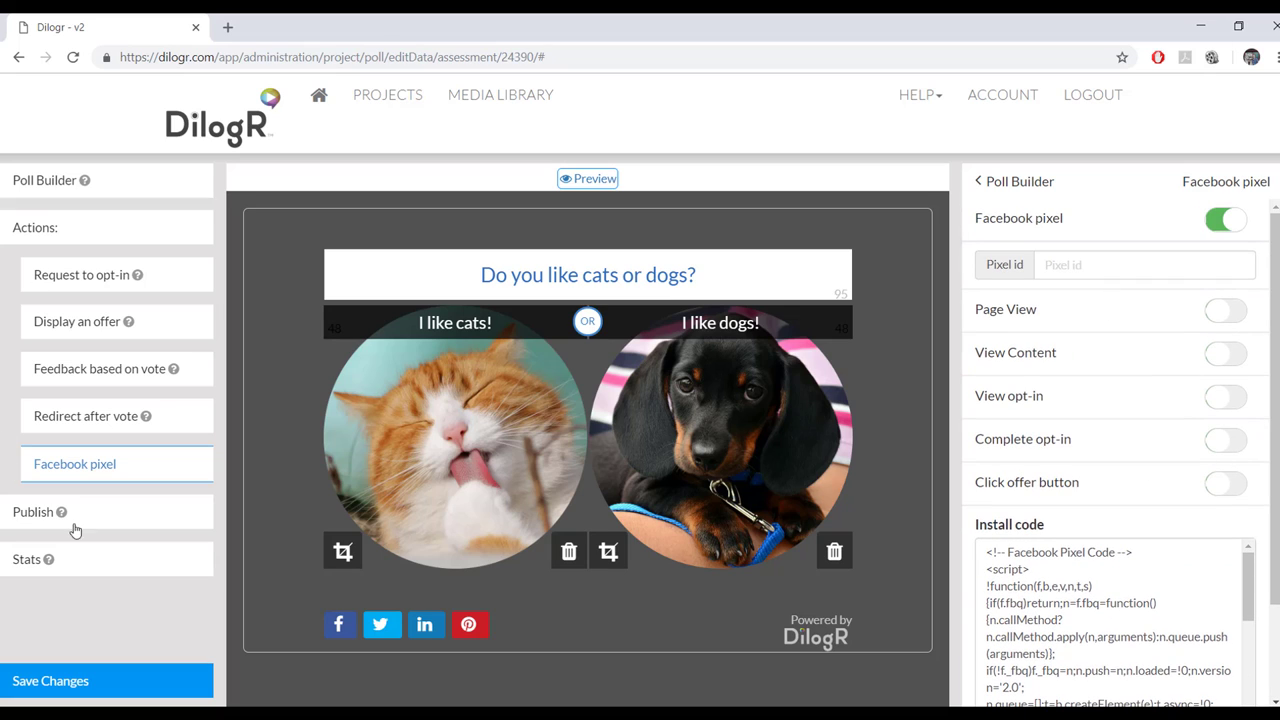
{"action": "left_click", "coordinate": [1226, 228]}
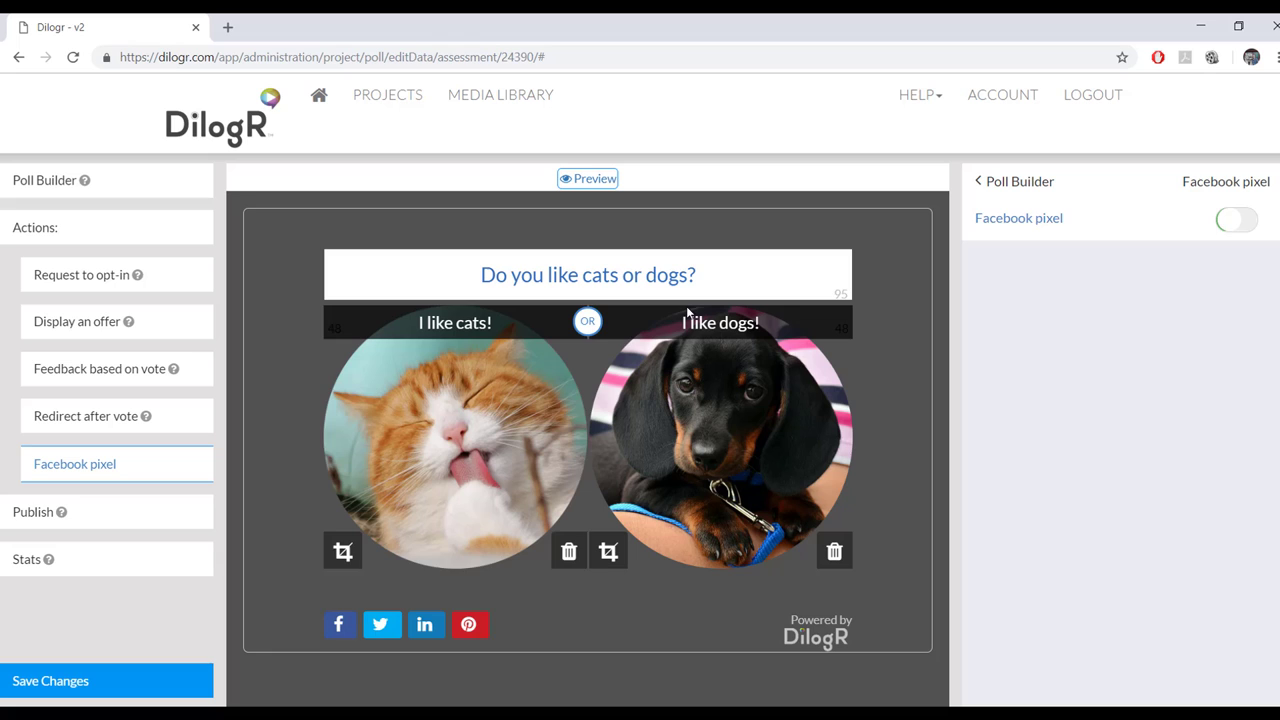
Open the poll's publishing options, try the 650 x 700 and 550 x 600 embed sizes, and choose 450 x 500
{"action": "left_click", "coordinate": [28, 521]}
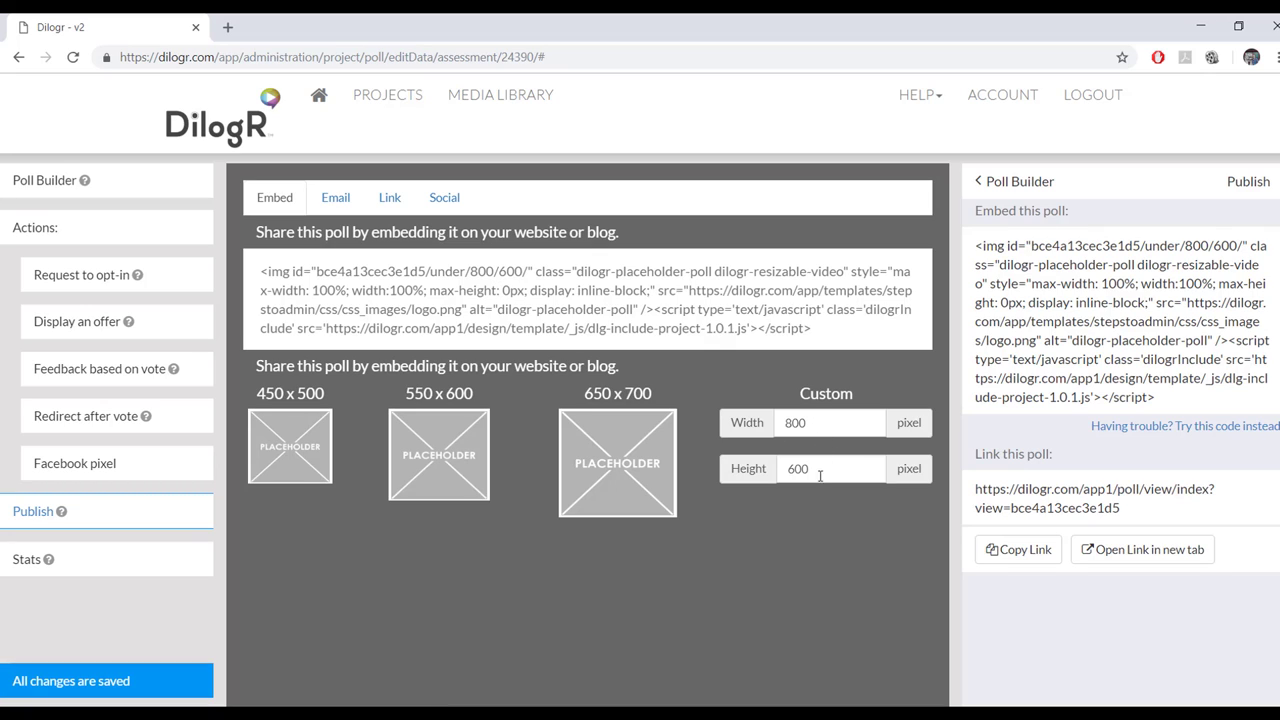
{"action": "left_click", "coordinate": [630, 456]}
{"action": "left_click", "coordinate": [466, 455]}
{"action": "left_click", "coordinate": [296, 450]}
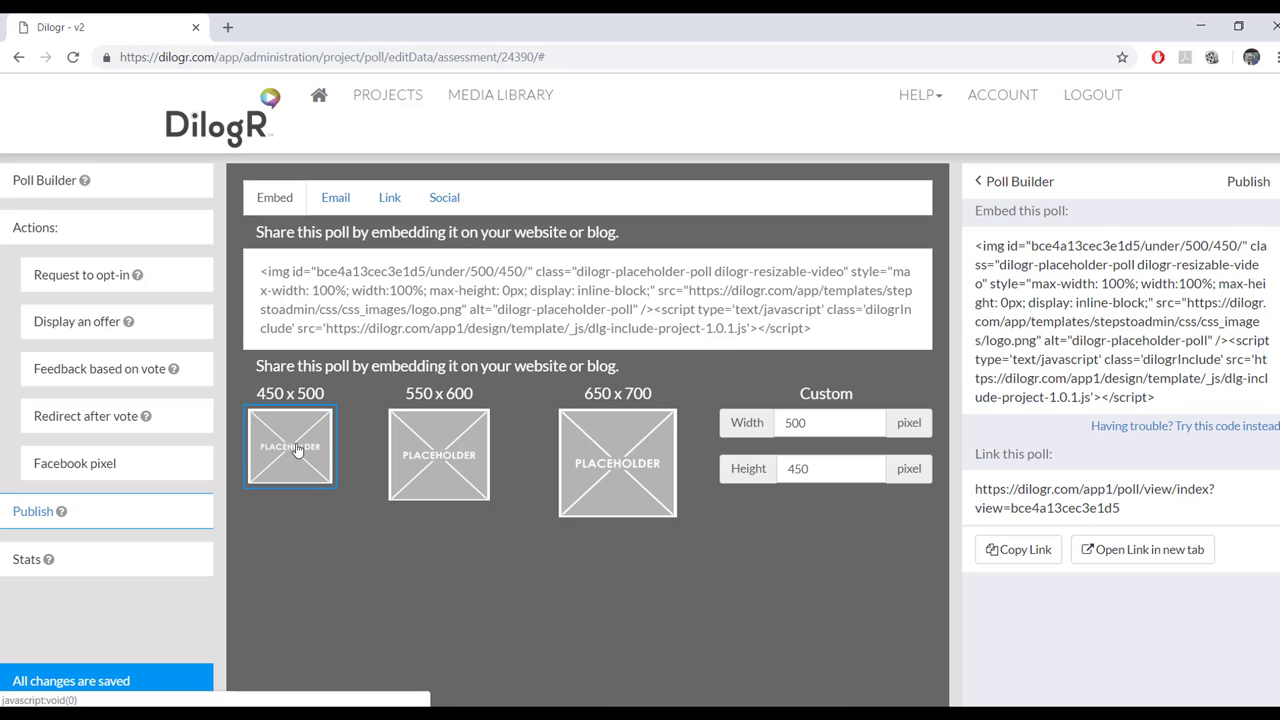
Examine the email, link and social sharing options for publishing the poll
{"action": "left_click", "coordinate": [335, 198]}
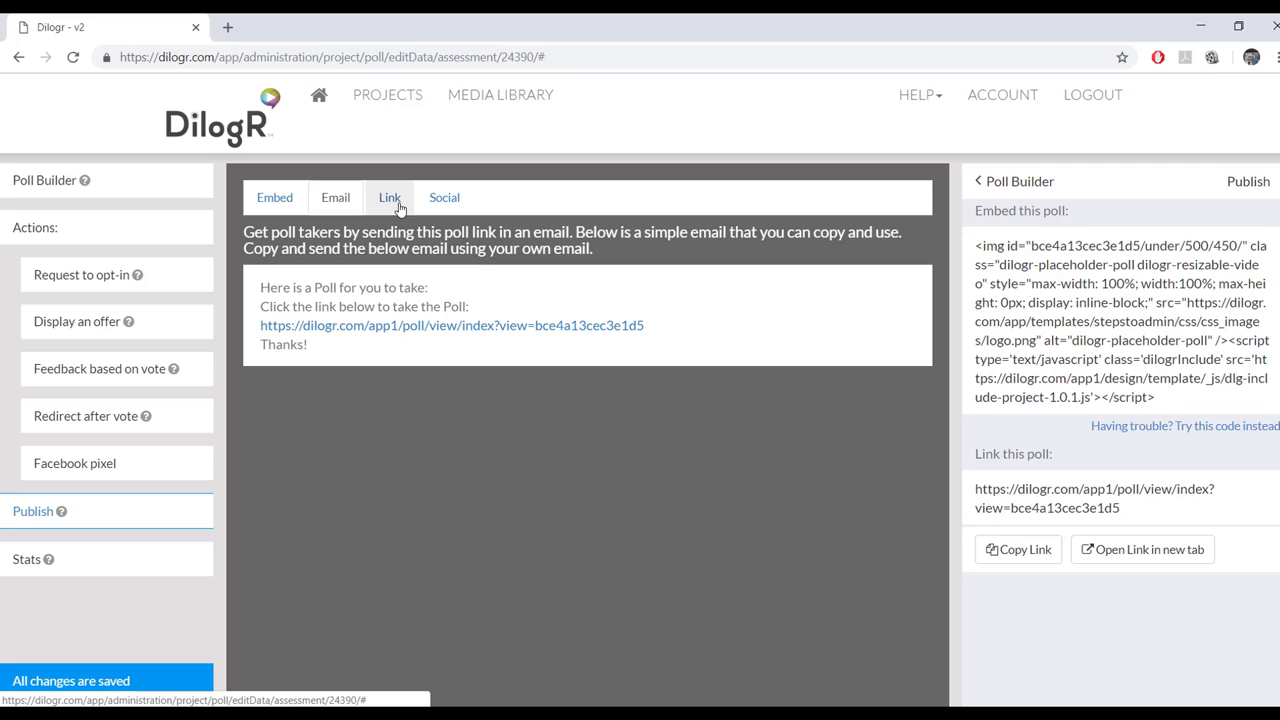
{"action": "left_click", "coordinate": [399, 207]}
{"action": "left_click", "coordinate": [444, 199]}
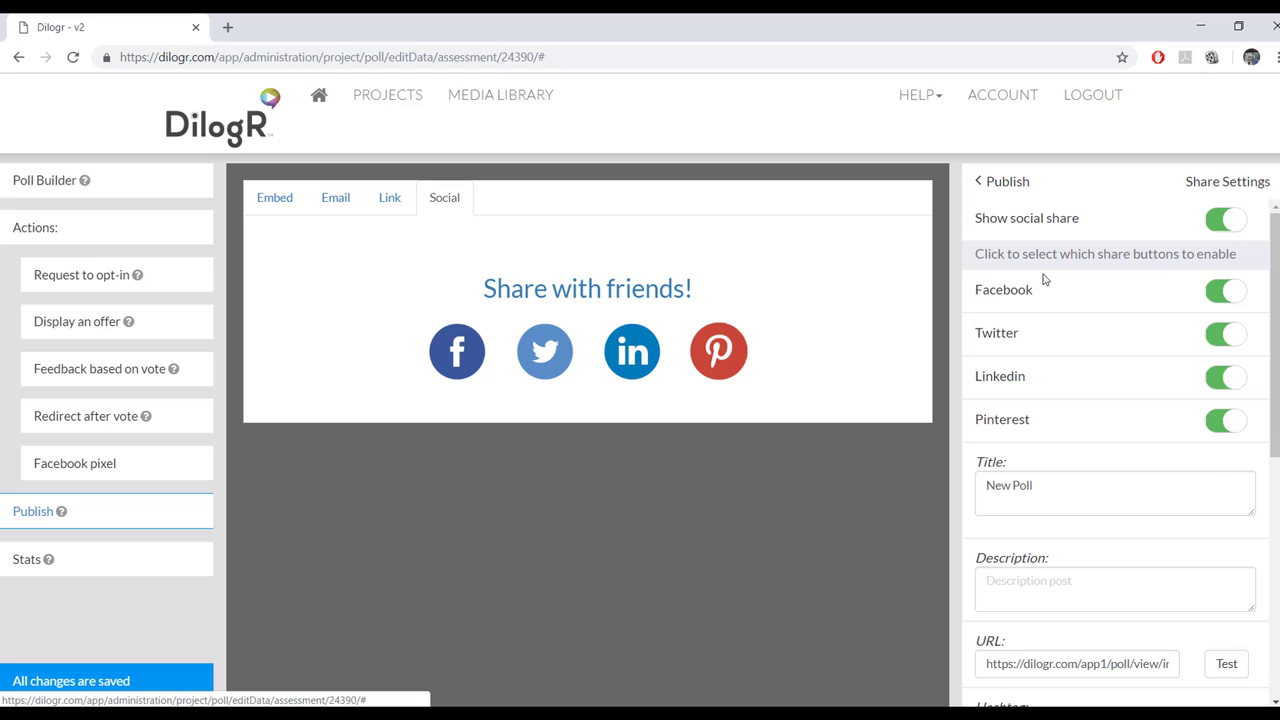
Disable the Facebook, Twitter, Linkedin and Pinterest share buttons and turn Linkedin back on
{"action": "left_click", "coordinate": [1235, 307]}
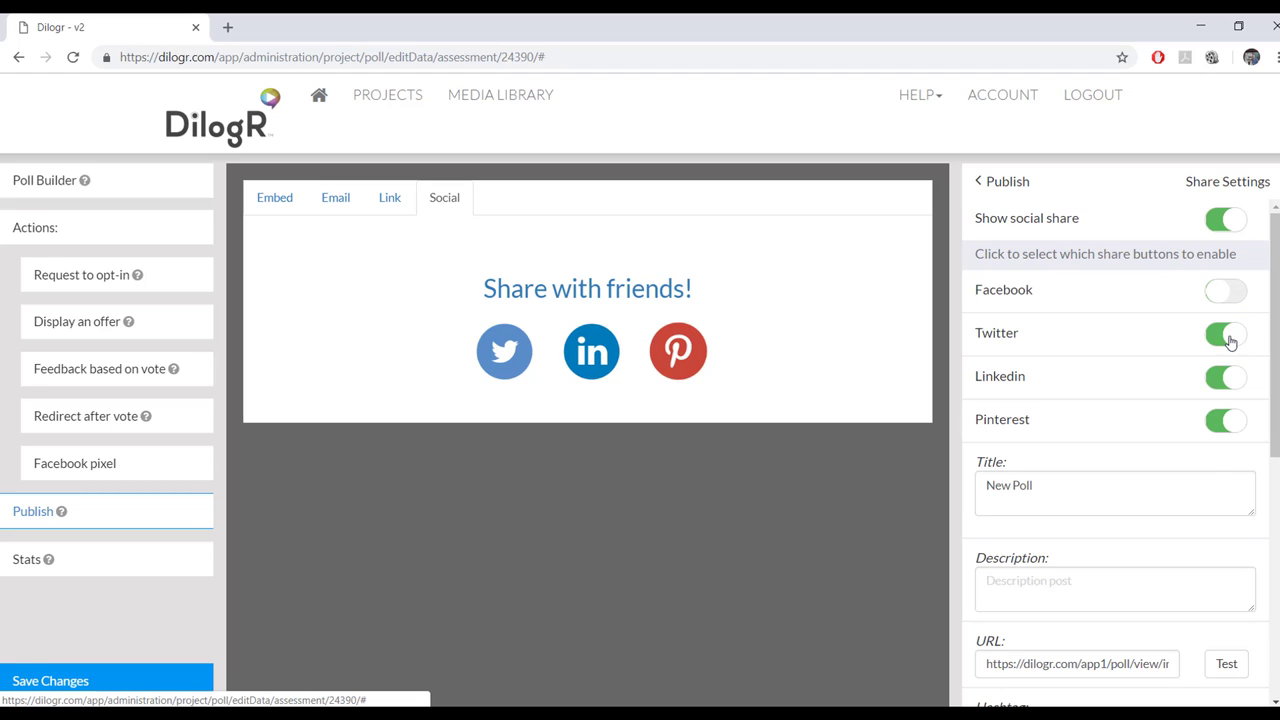
{"action": "left_click", "coordinate": [1232, 340]}
{"action": "left_click", "coordinate": [1235, 387]}
{"action": "left_click", "coordinate": [1237, 421]}
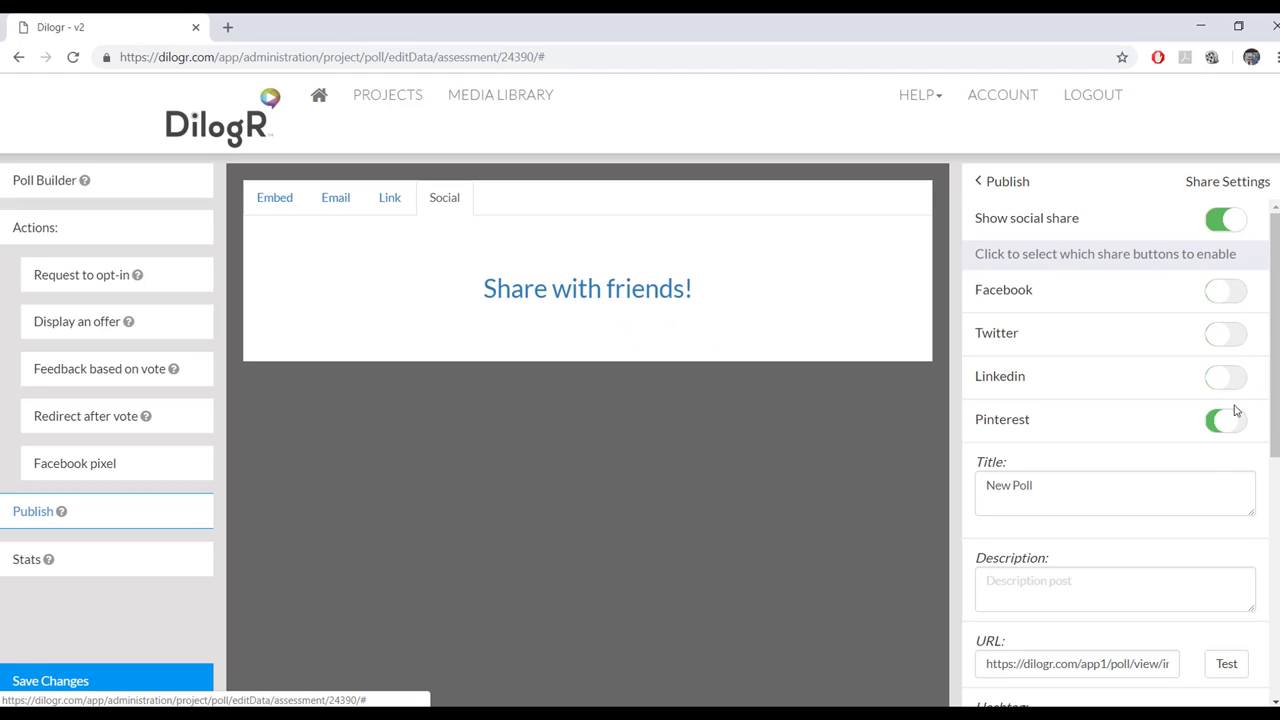
{"action": "left_click", "coordinate": [1228, 381]}
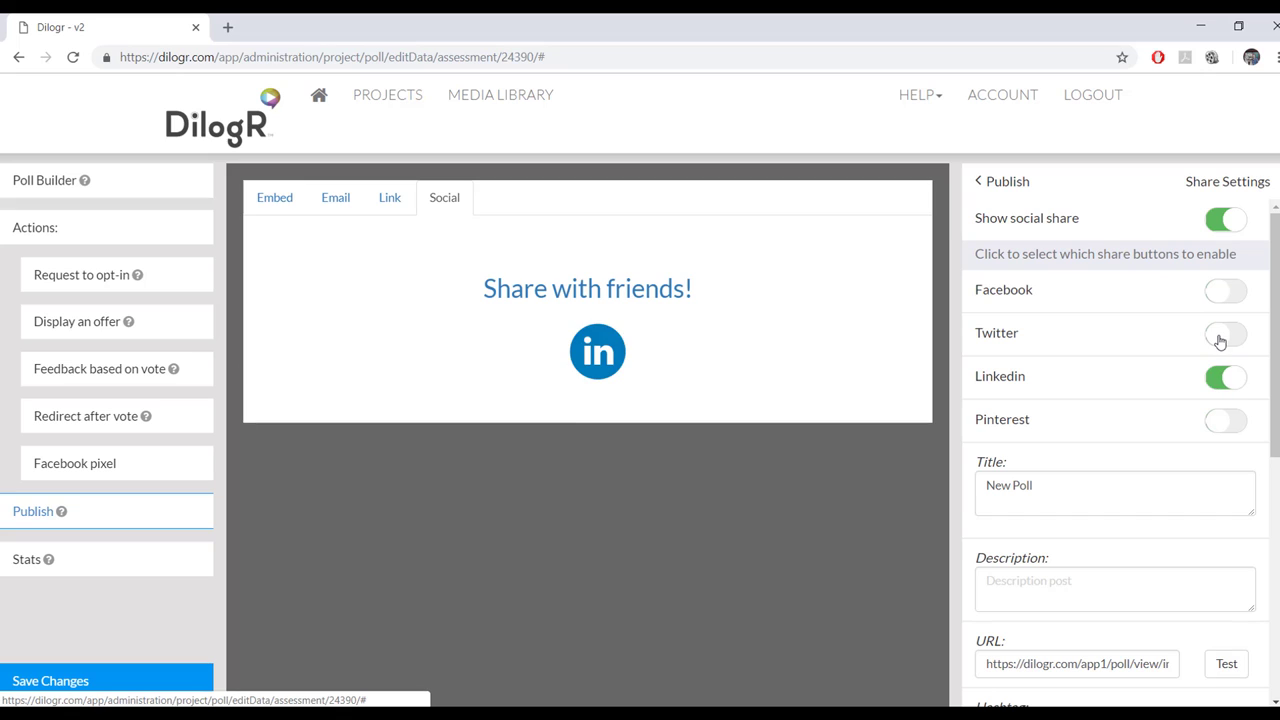
Toggle Show social share off and on, and re-enable the Twitter, Facebook and Pinterest share buttons
{"action": "left_click", "coordinate": [1228, 219]}
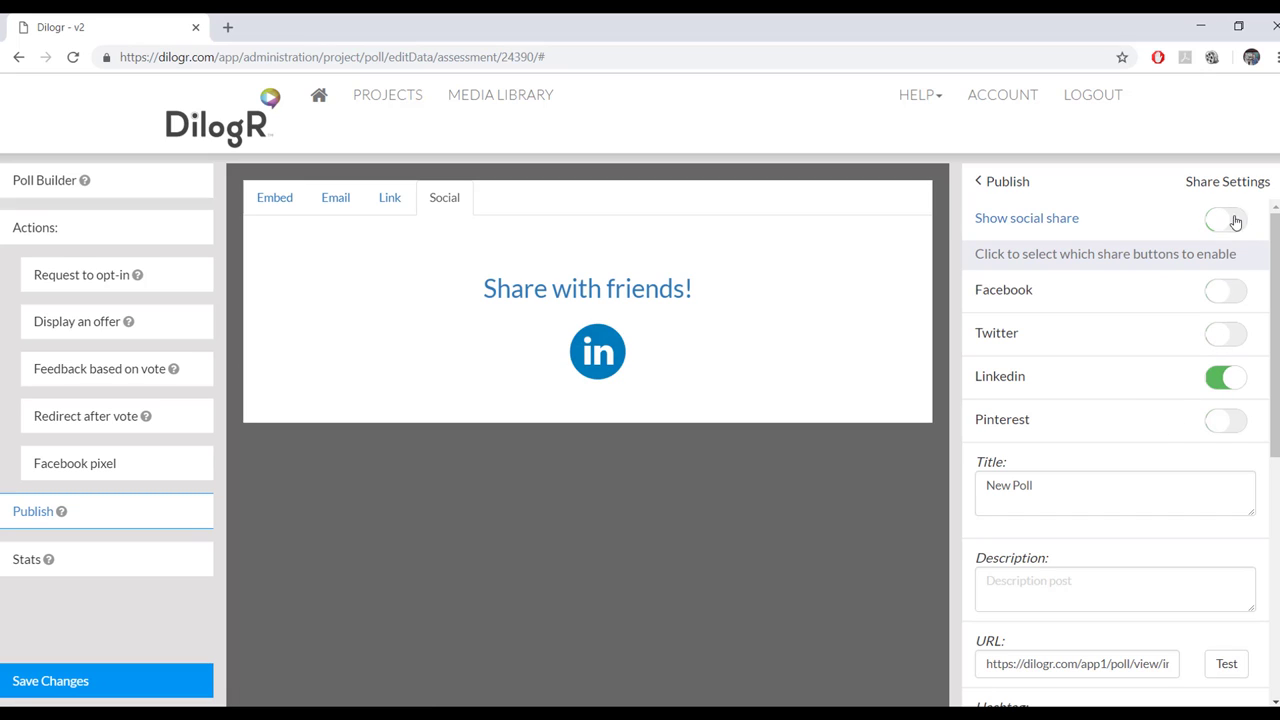
{"action": "left_click", "coordinate": [1231, 218]}
{"action": "left_click", "coordinate": [1233, 340]}
{"action": "left_click", "coordinate": [1230, 292]}
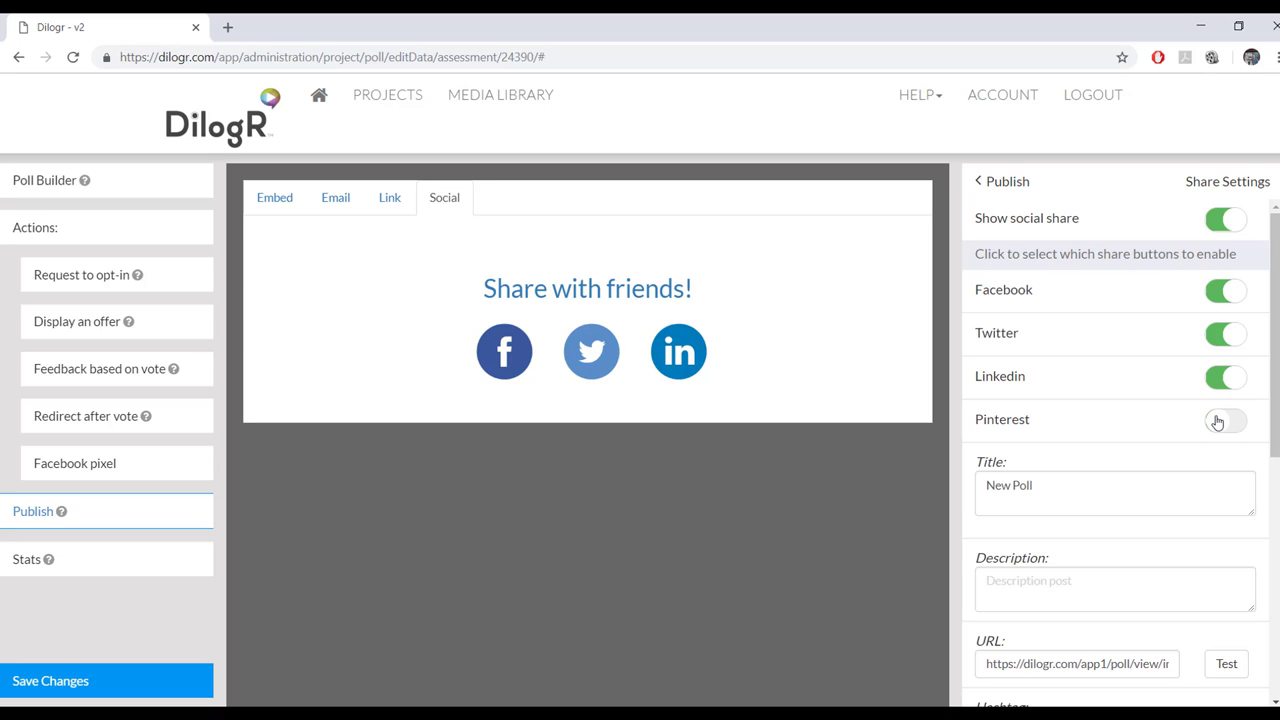
{"action": "left_click", "coordinate": [1217, 422]}
{"action": "scroll", "coordinate": [1105, 422], "scroll_direction": "down", "scroll_amount": 2}
{"action": "scroll", "coordinate": [1139, 416], "scroll_direction": "up", "scroll_amount": 2}
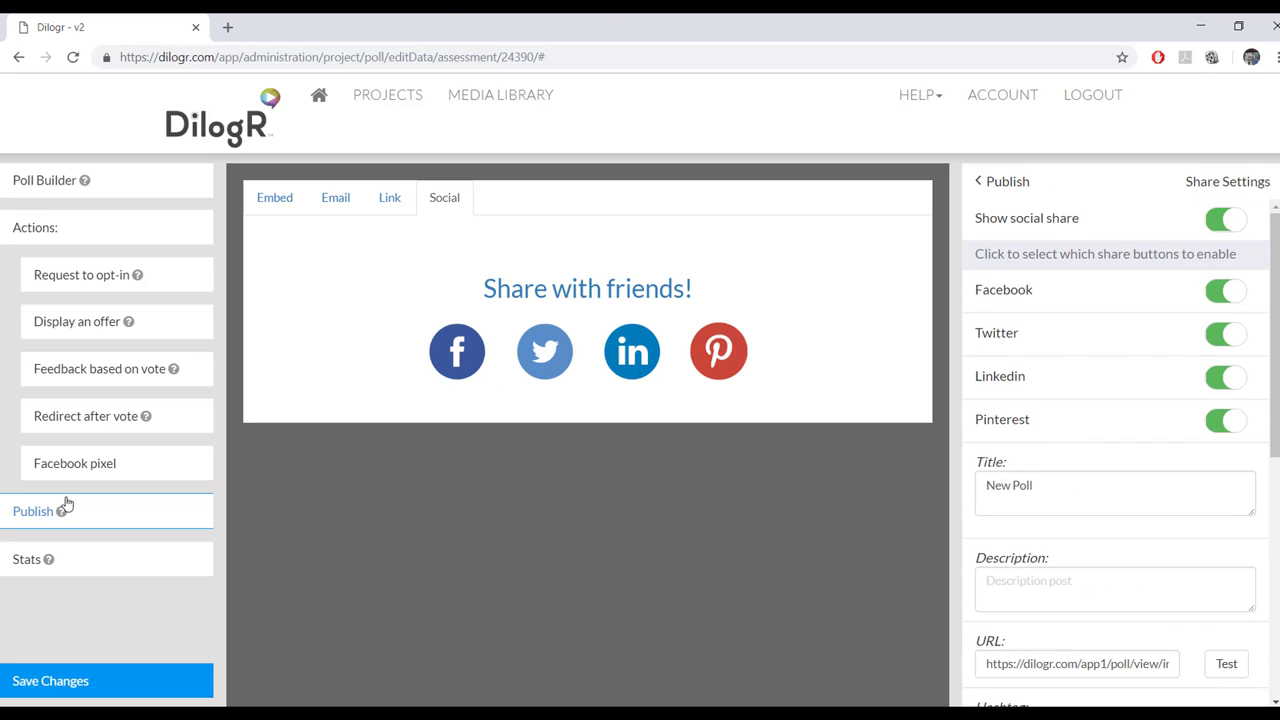
Open the poll's stats and examine the analytics for views, starts, completions, leads, shares and ratios
{"action": "left_click", "coordinate": [37, 559]}
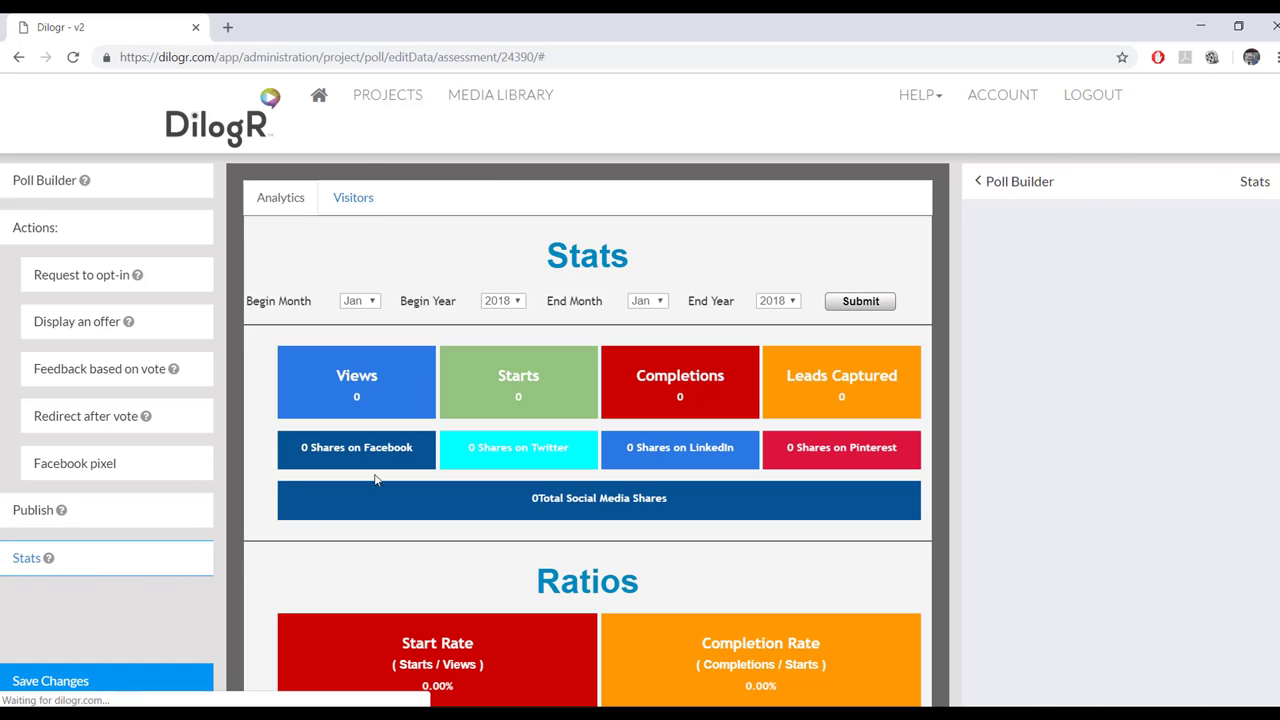
{"action": "scroll", "coordinate": [524, 218], "scroll_direction": "down", "scroll_amount": 3}
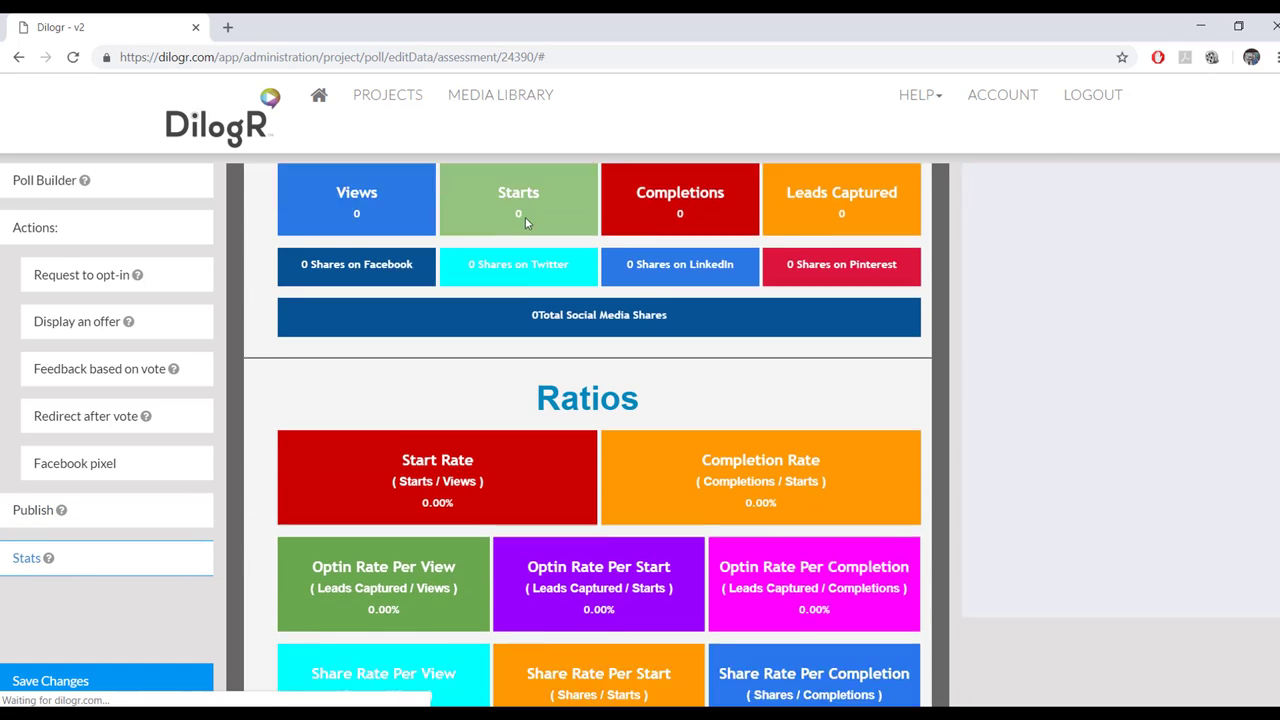
{"action": "scroll", "coordinate": [520, 226], "scroll_direction": "up", "scroll_amount": 3}
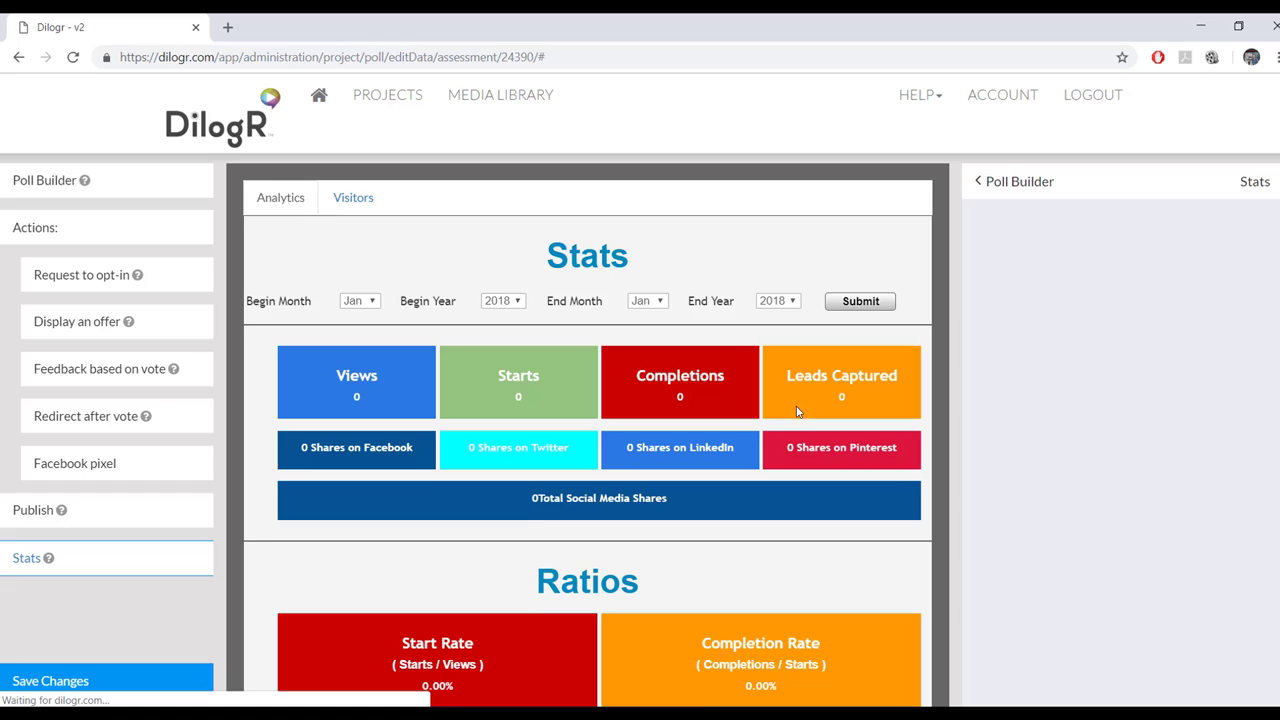
{"action": "scroll", "coordinate": [812, 414], "scroll_direction": "down", "scroll_amount": 3}
Examine the Visitors list in the poll's stats, including its filters and paging options
{"action": "left_click", "coordinate": [360, 198]}
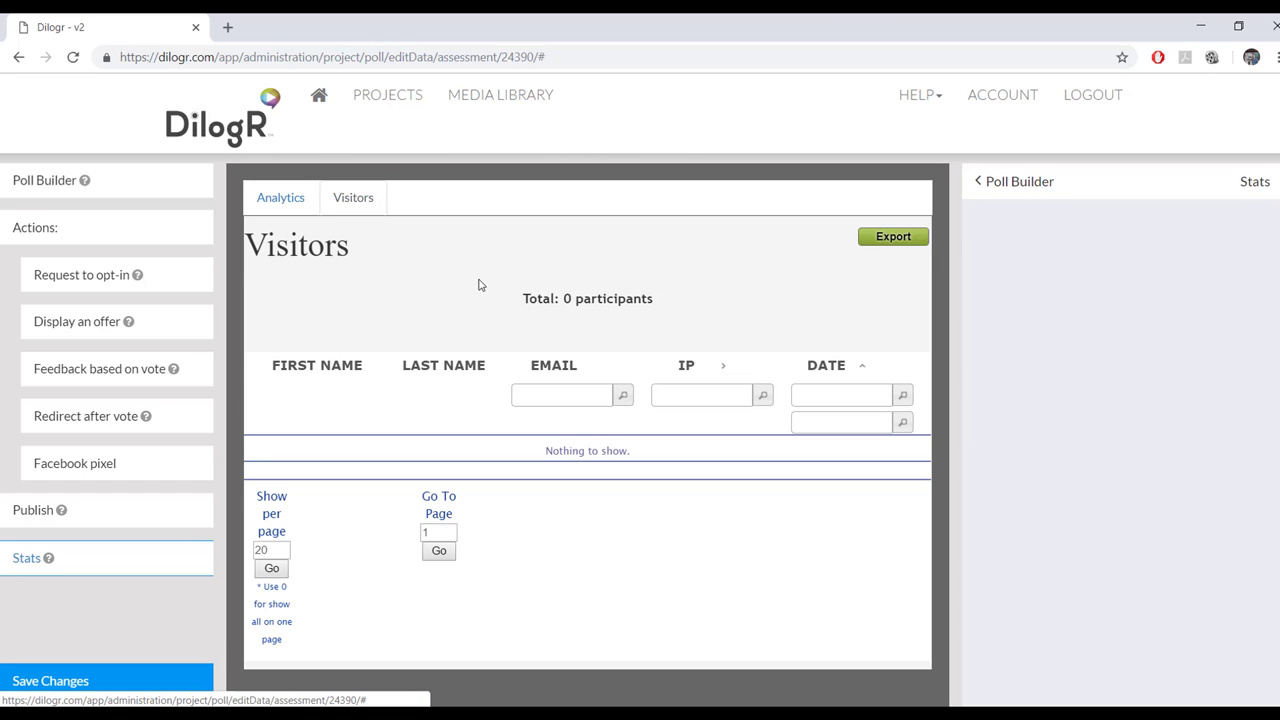
{"action": "scroll", "coordinate": [479, 378], "scroll_direction": "down", "scroll_amount": 3}
{"action": "scroll", "coordinate": [480, 397], "scroll_direction": "up", "scroll_amount": 3}
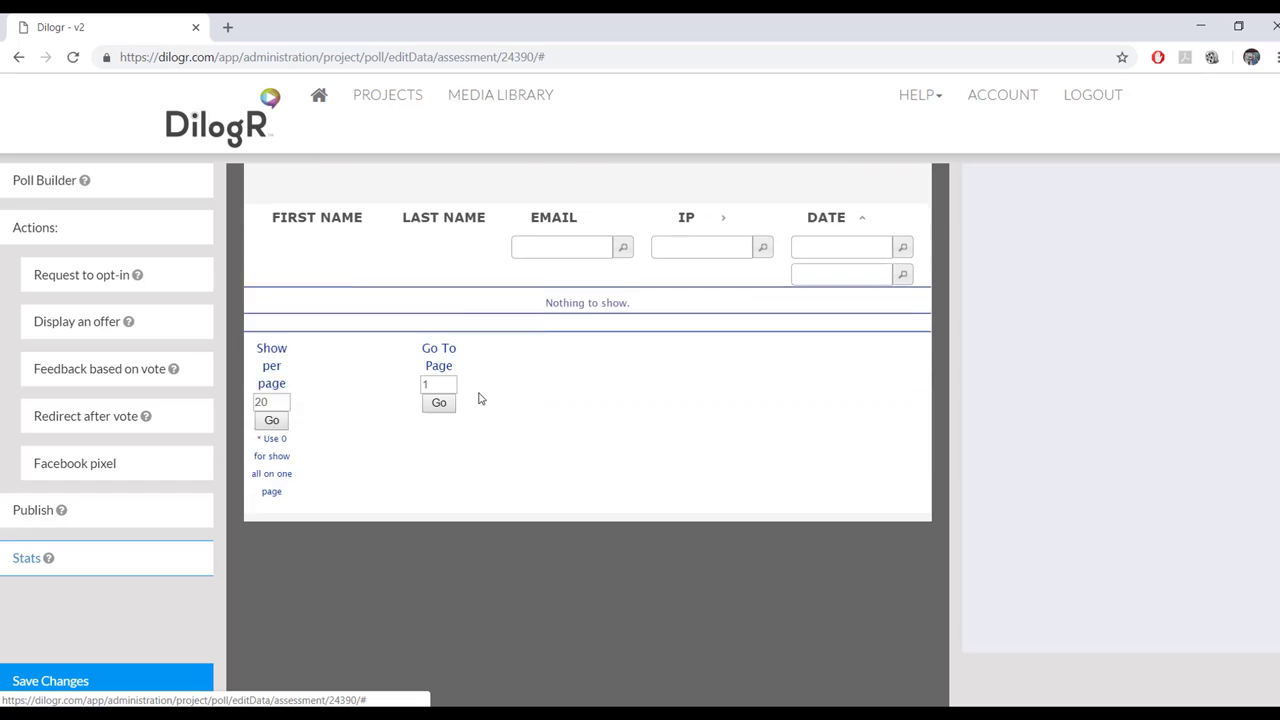
Return to the poll's analytics and review the stats and ratios again
{"action": "left_click", "coordinate": [290, 200]}
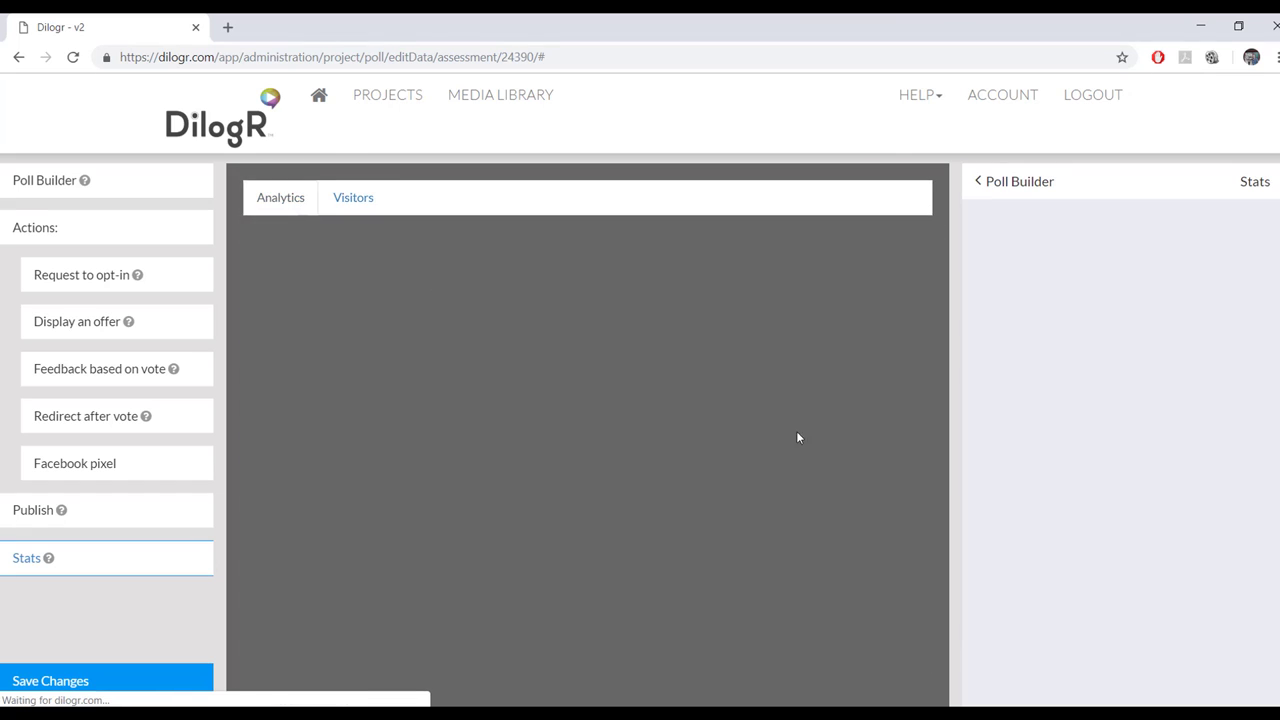
{"action": "scroll", "coordinate": [701, 346], "scroll_direction": "down", "scroll_amount": 5}
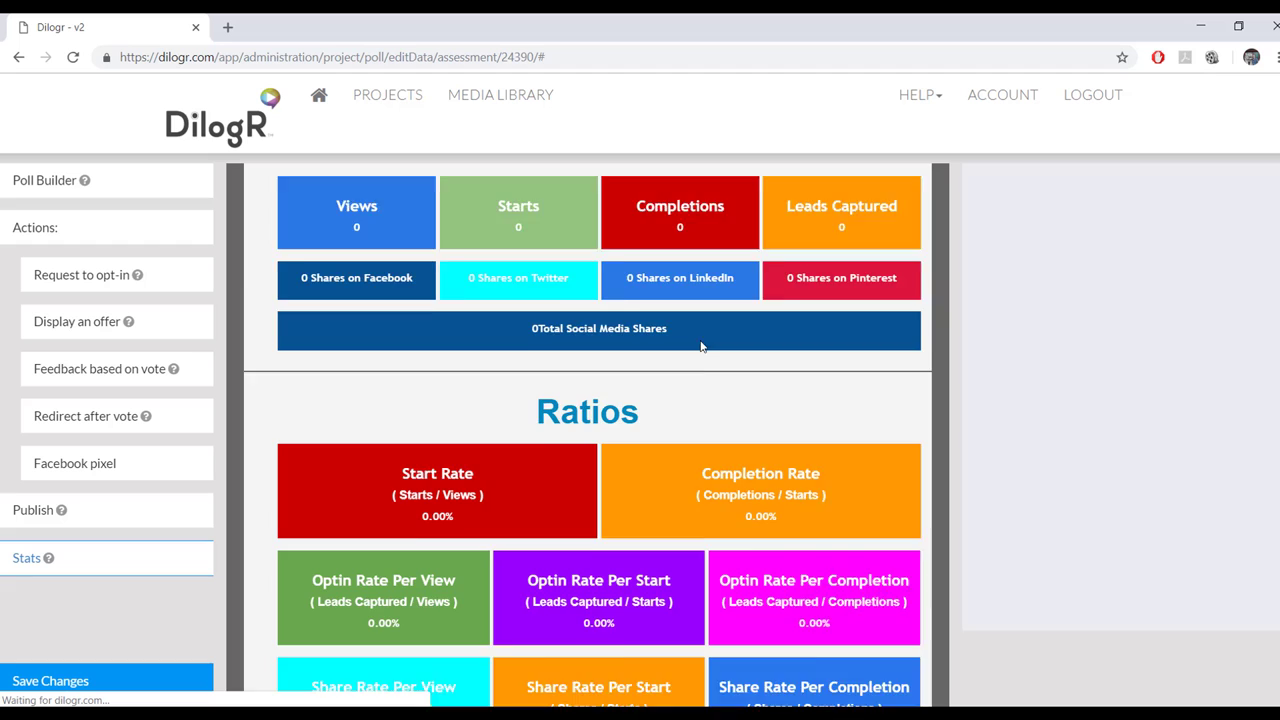
{"action": "scroll", "coordinate": [701, 346], "scroll_direction": "up", "scroll_amount": 4}
{"action": "scroll", "coordinate": [701, 346], "scroll_direction": "up", "scroll_amount": 1}
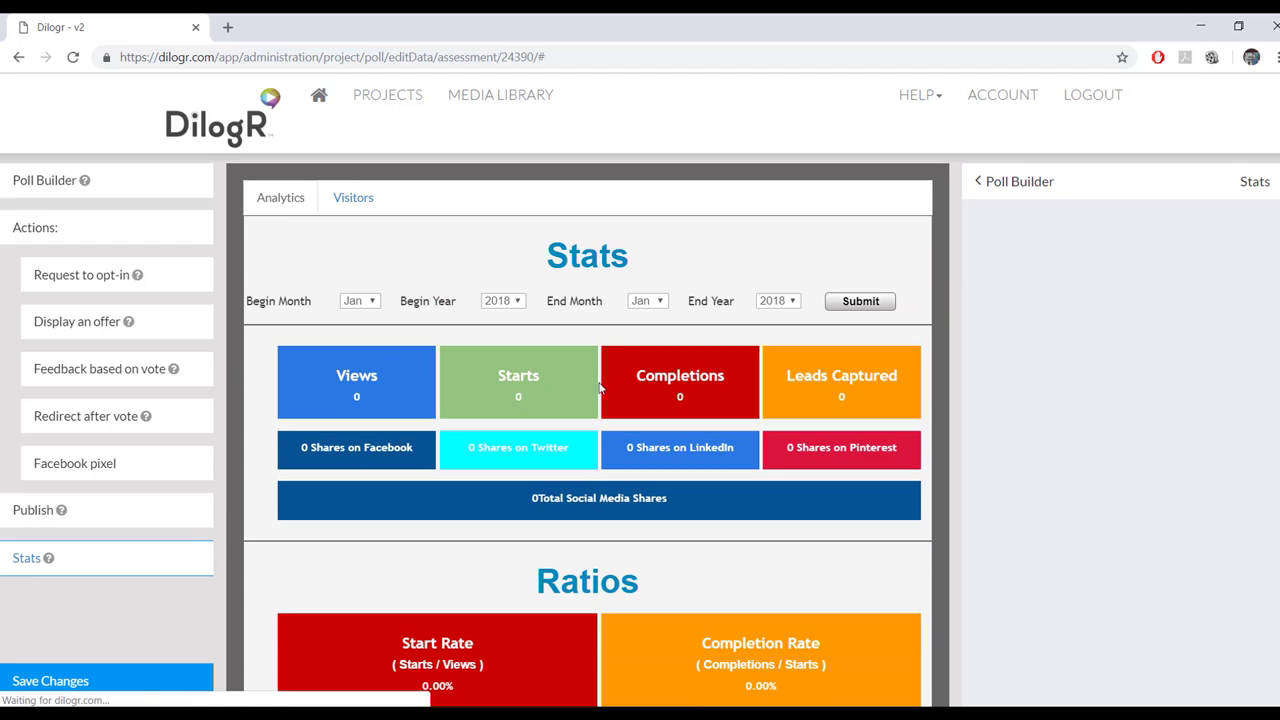